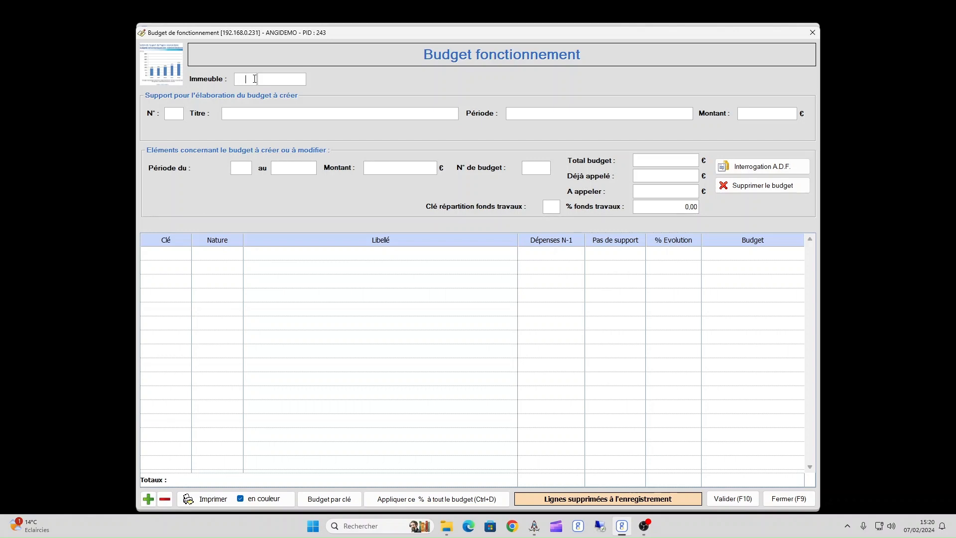
Select the building with code 03 00167 for the operating budget.
{"action": "double_click", "coordinate": [254, 79]}
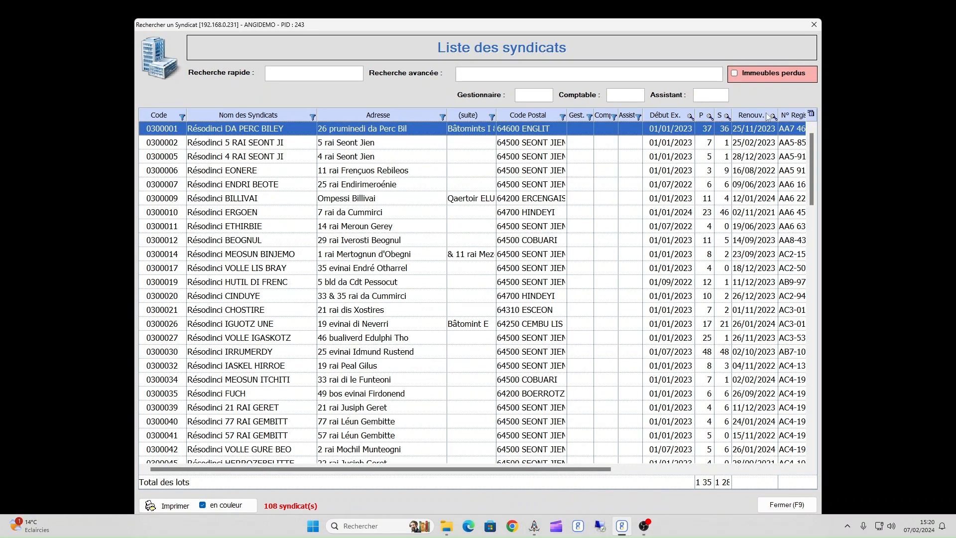
{"action": "left_click", "coordinate": [814, 24]}
{"action": "type", "text": "03"}
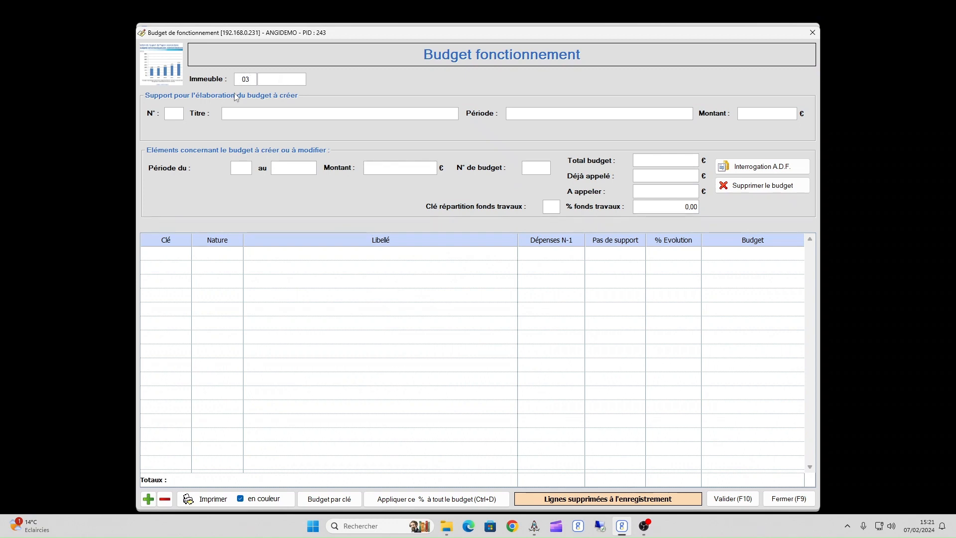
{"action": "type", "text": "00167"}
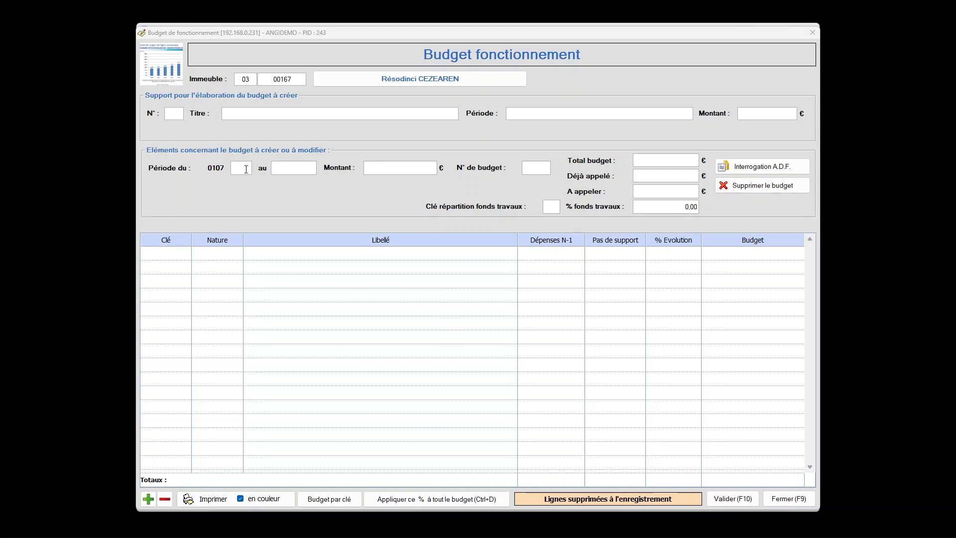
Create a budget without support for the period starting 0107 in year 24.
{"action": "left_click", "coordinate": [248, 167]}
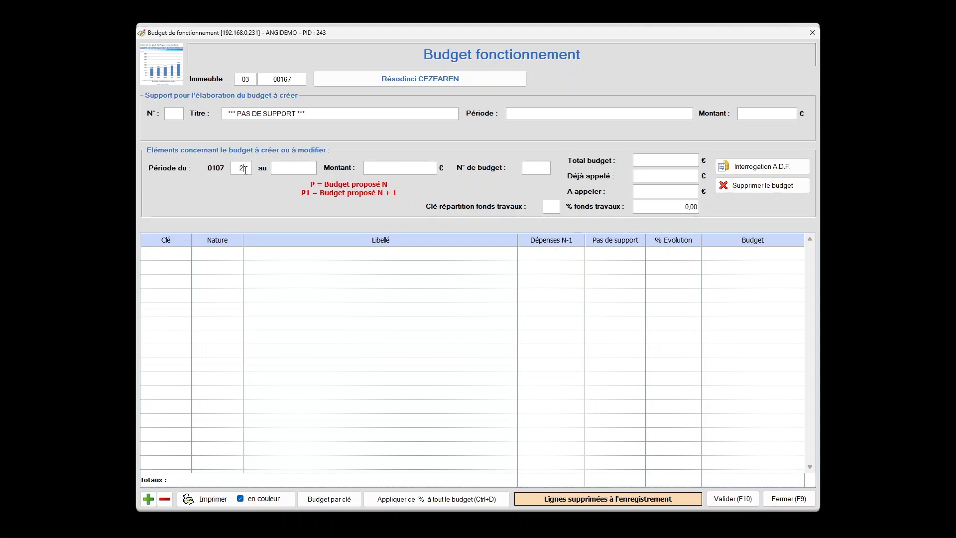
{"action": "type", "text": "24"}
{"action": "key", "text": "Return"}
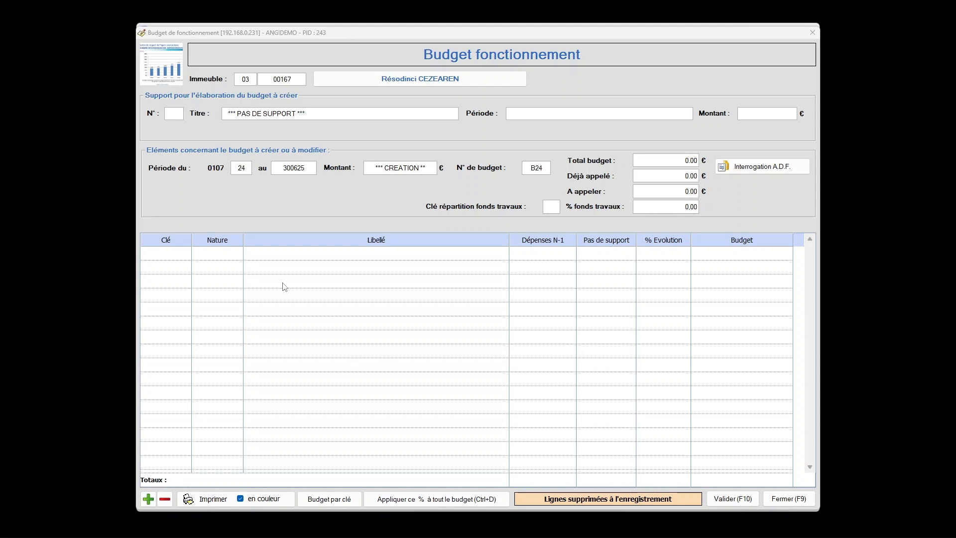
Add a budget line with key 01 CHARGES COMMUNES GENERALES and nature 100 EAU, found with the keyword "eau".
{"action": "left_click", "coordinate": [149, 499]}
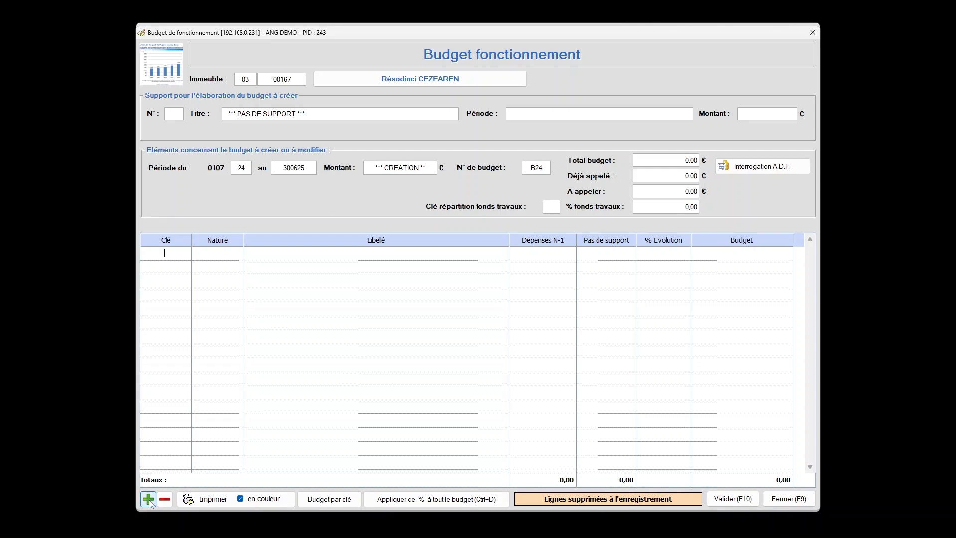
{"action": "left_click", "coordinate": [148, 499]}
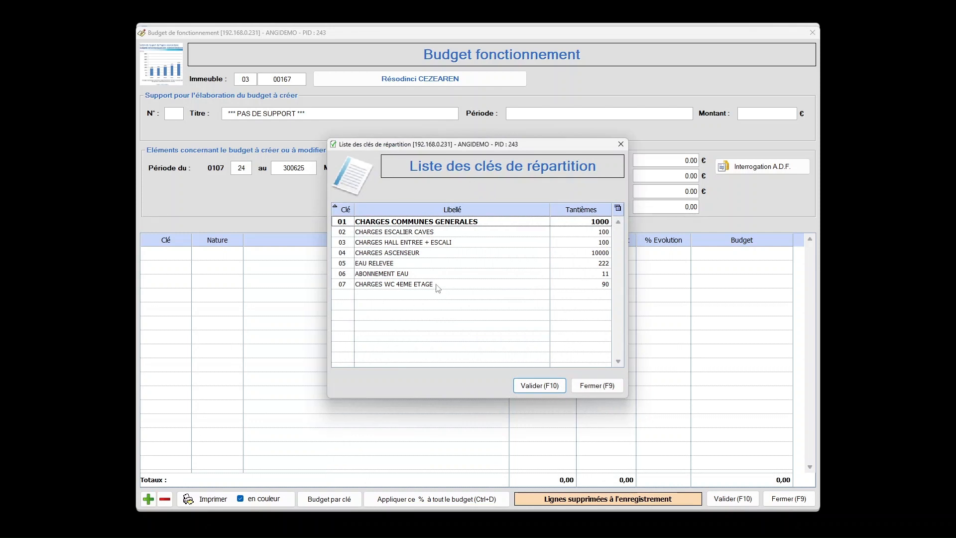
{"action": "double_click", "coordinate": [457, 222]}
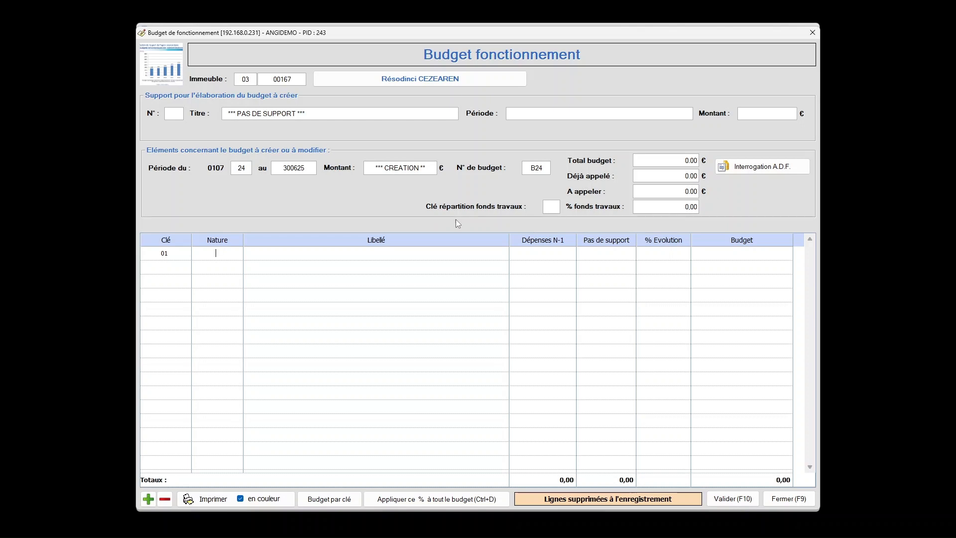
{"action": "key", "text": "Return"}
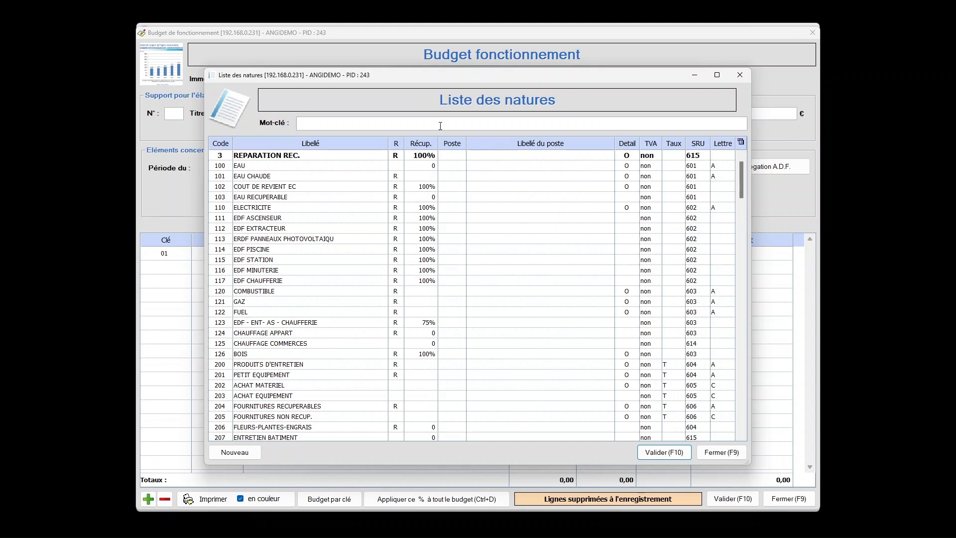
{"action": "type", "text": "eau"}
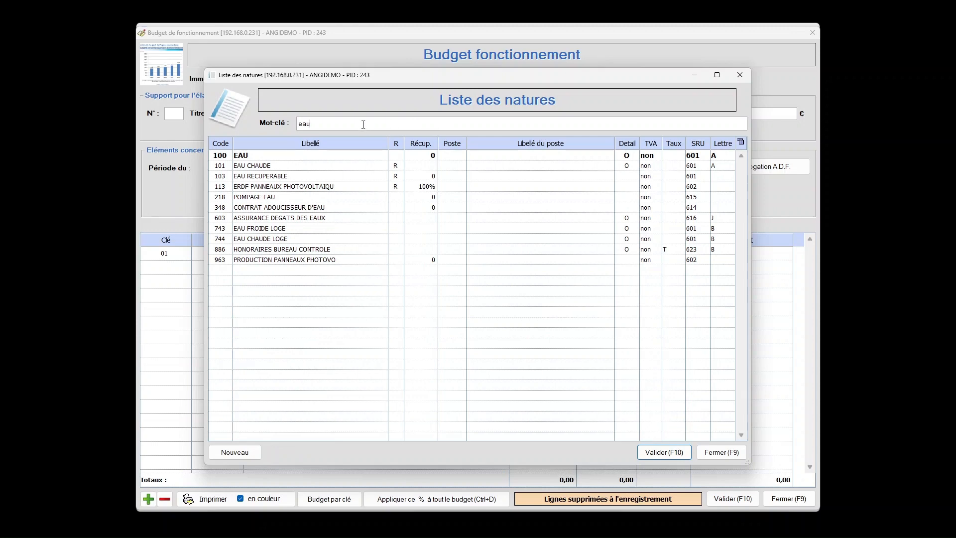
{"action": "double_click", "coordinate": [355, 159]}
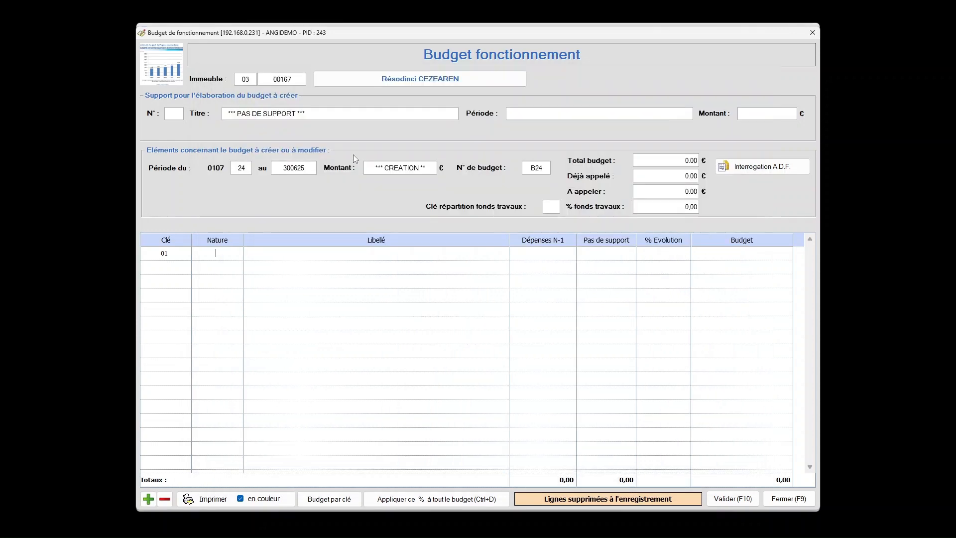
Set the budget amount of the EAU line to 300.
{"action": "left_click", "coordinate": [742, 258]}
{"action": "type", "text": "300"}
{"action": "key", "text": "Return"}
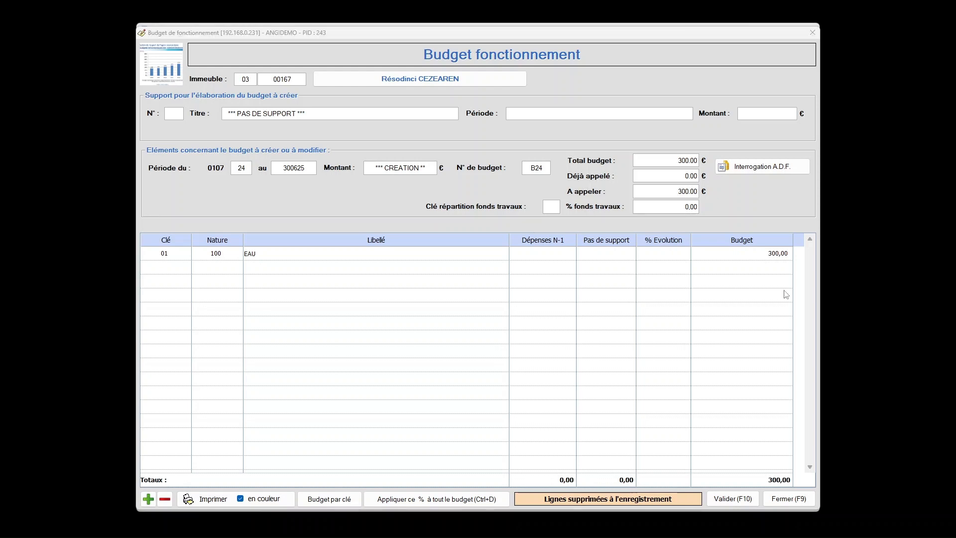
{"action": "left_click", "coordinate": [760, 255]}
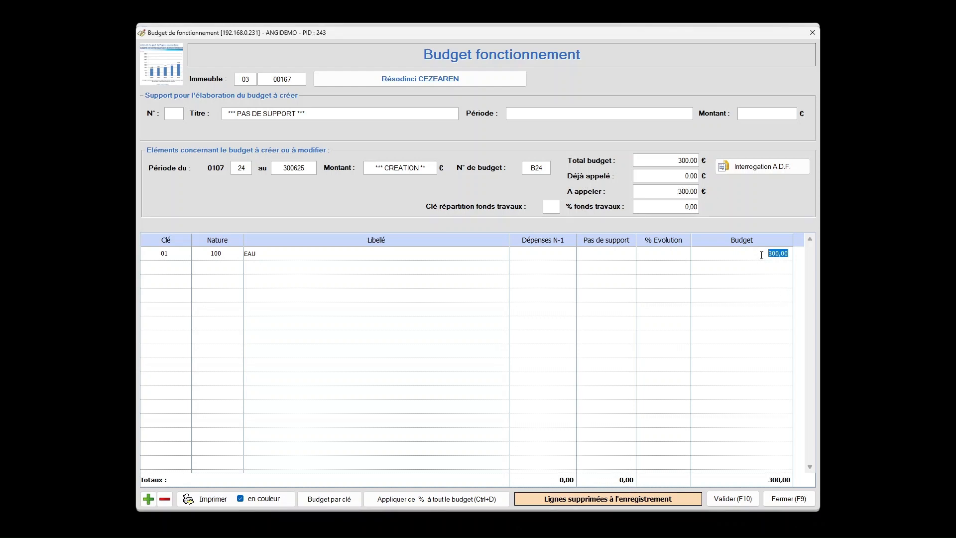
{"action": "key", "text": "Return"}
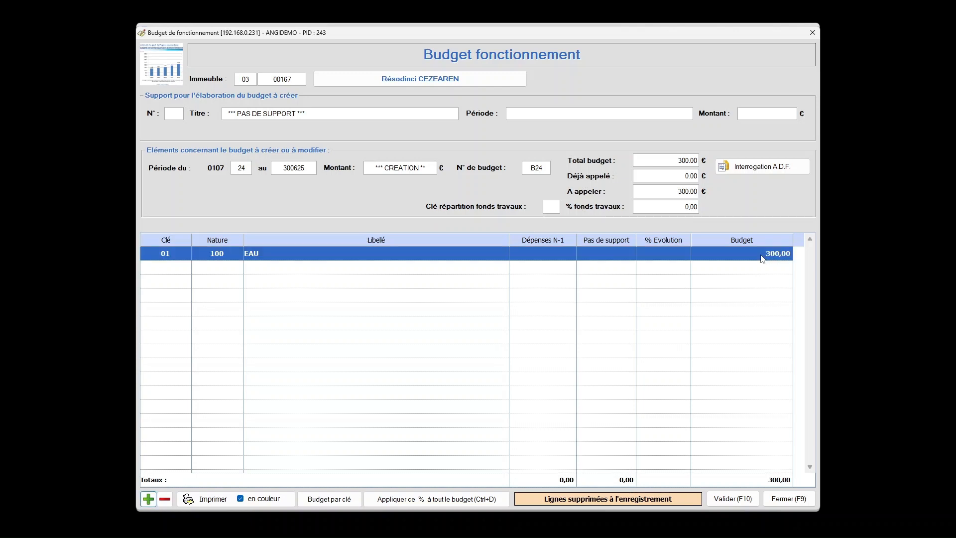
Add a budget line with key 01, nature 110 ELECTRICITE and an amount of 600.
{"action": "key", "text": "Return"}
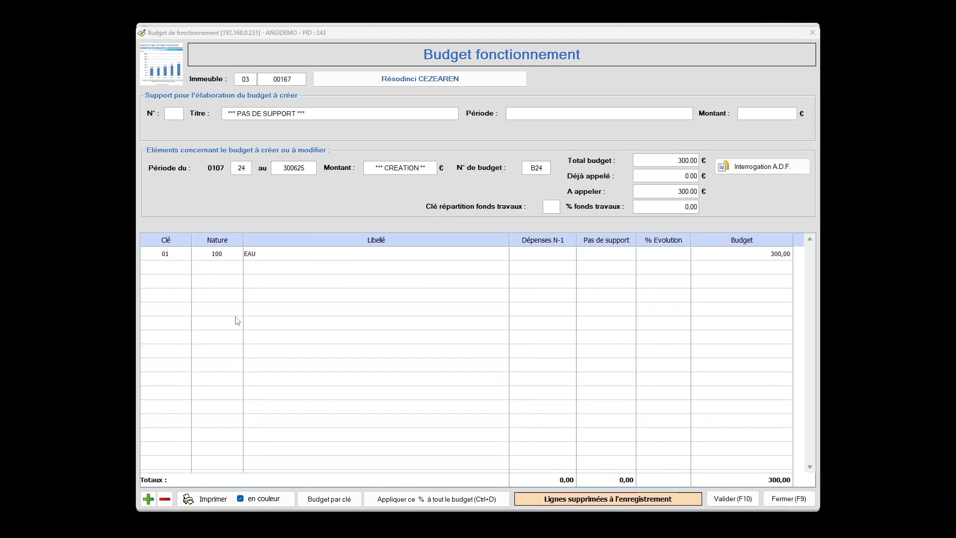
{"action": "left_click", "coordinate": [174, 266]}
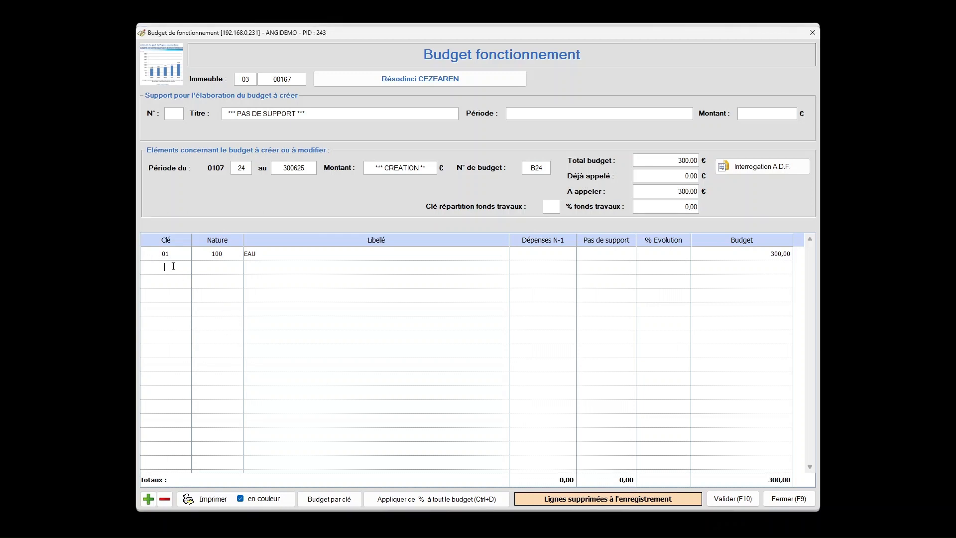
{"action": "type", "text": "01"}
{"action": "type", "text": "110"}
{"action": "key", "text": "Return"}
{"action": "type", "text": "600"}
{"action": "key", "text": "Return"}
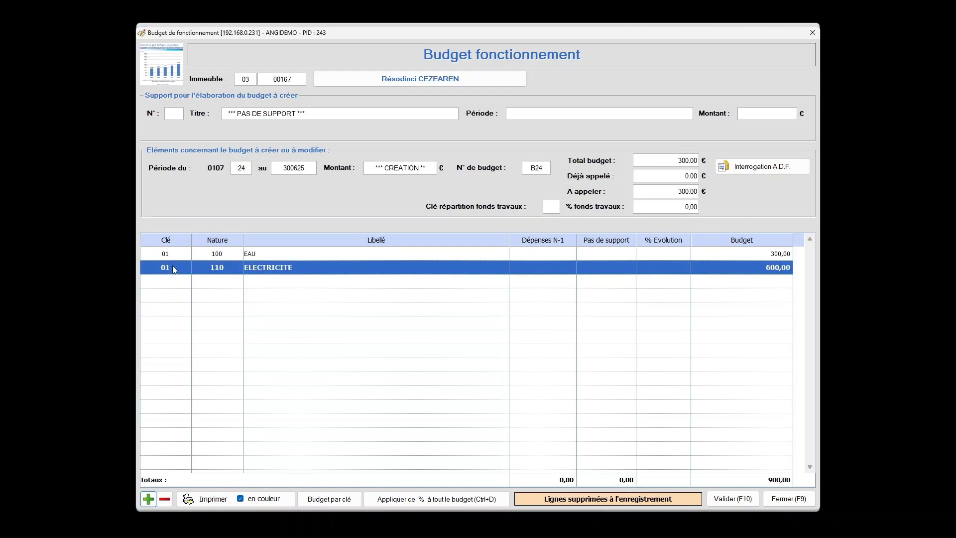
Add a budget line with key 01, nature 287 ENTRETIEN TELEVISION found by keyword "ELE", and an amount of 500.
{"action": "key", "text": "Return"}
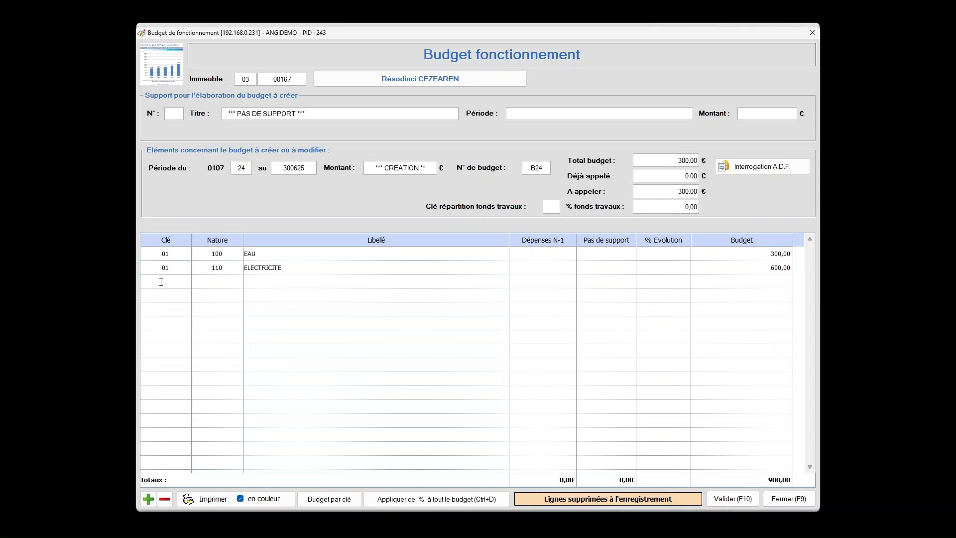
{"action": "type", "text": "01"}
{"action": "type", "text": "ELC"}
{"action": "key", "text": "Return"}
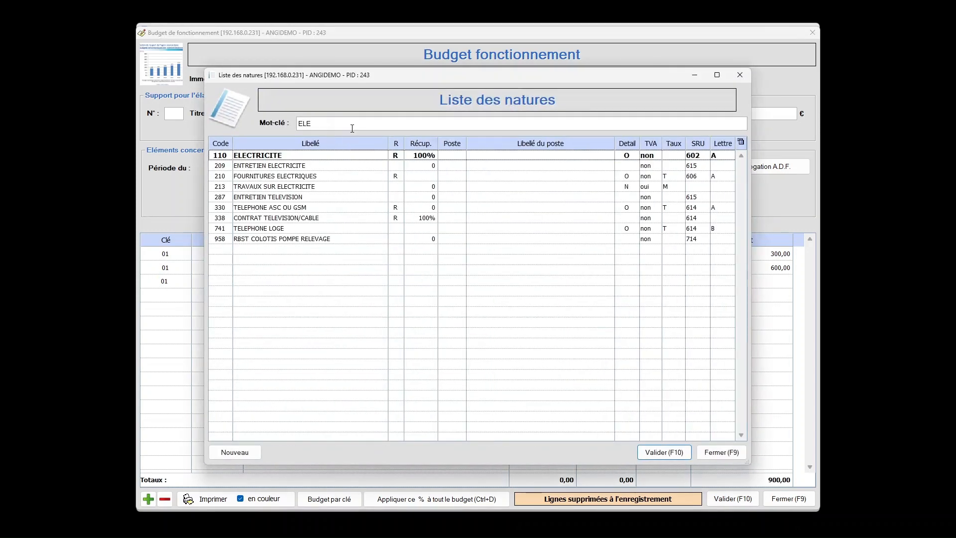
{"action": "double_click", "coordinate": [307, 198]}
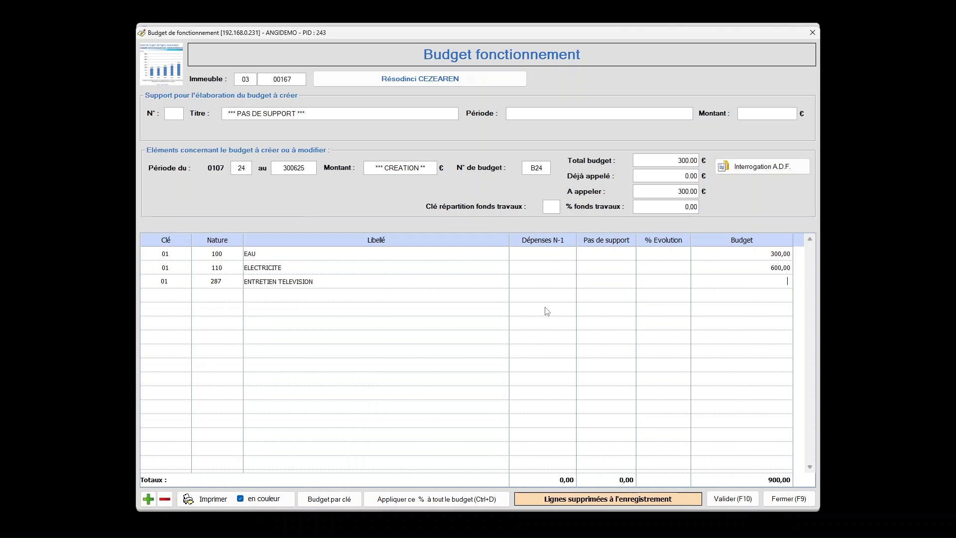
{"action": "type", "text": "500"}
{"action": "key", "text": "Return"}
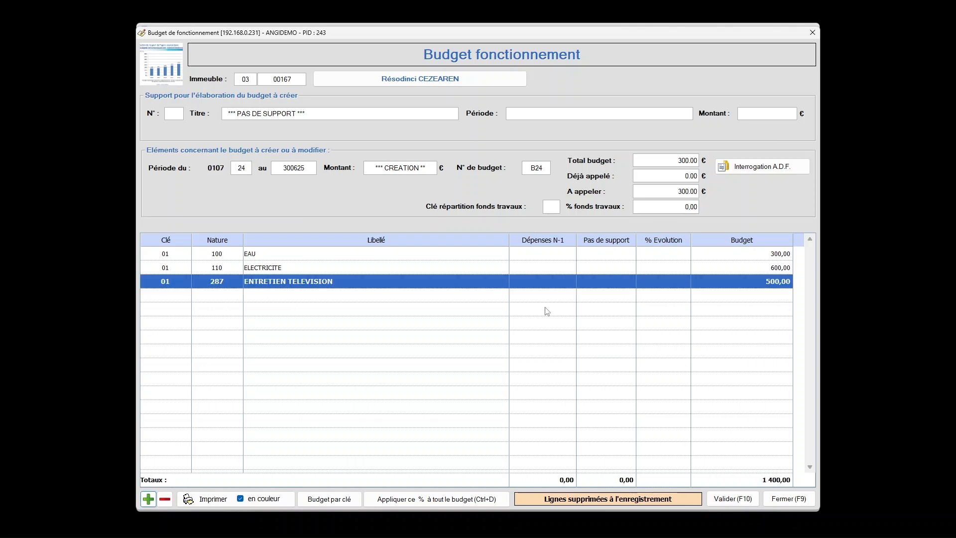
Add a budget line with key 03, nature 100 EAU and an amount of 600, and save the budget.
{"action": "key", "text": "Return"}
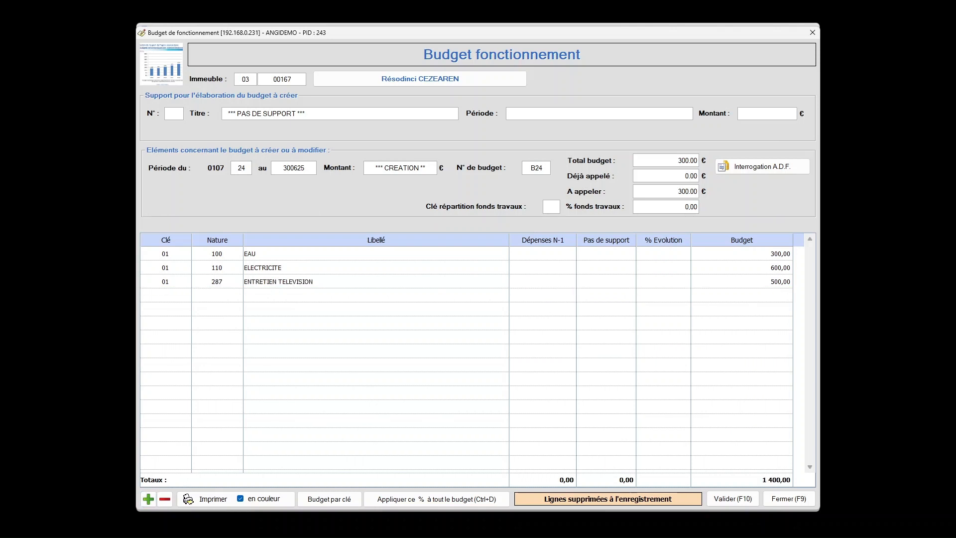
{"action": "double_click", "coordinate": [159, 296]}
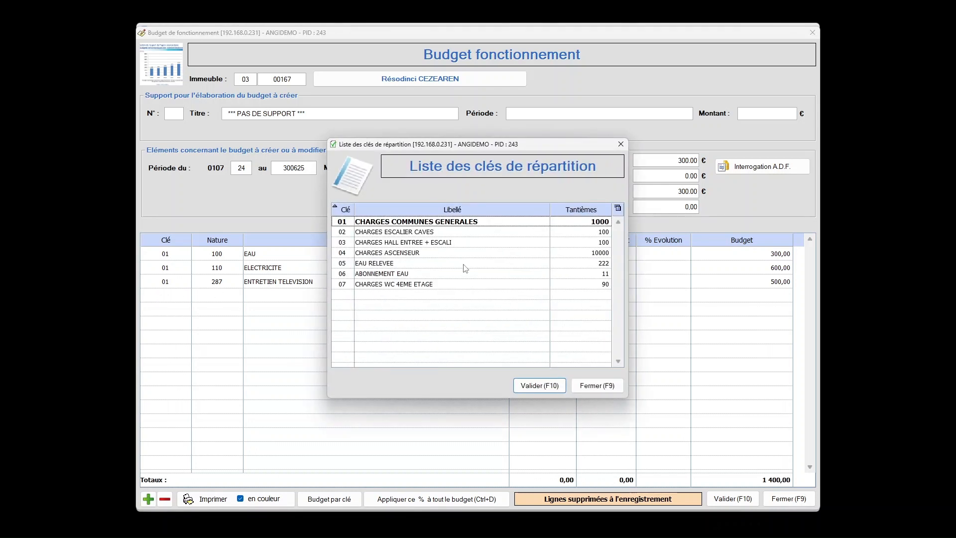
{"action": "double_click", "coordinate": [452, 244]}
{"action": "type", "text": "100"}
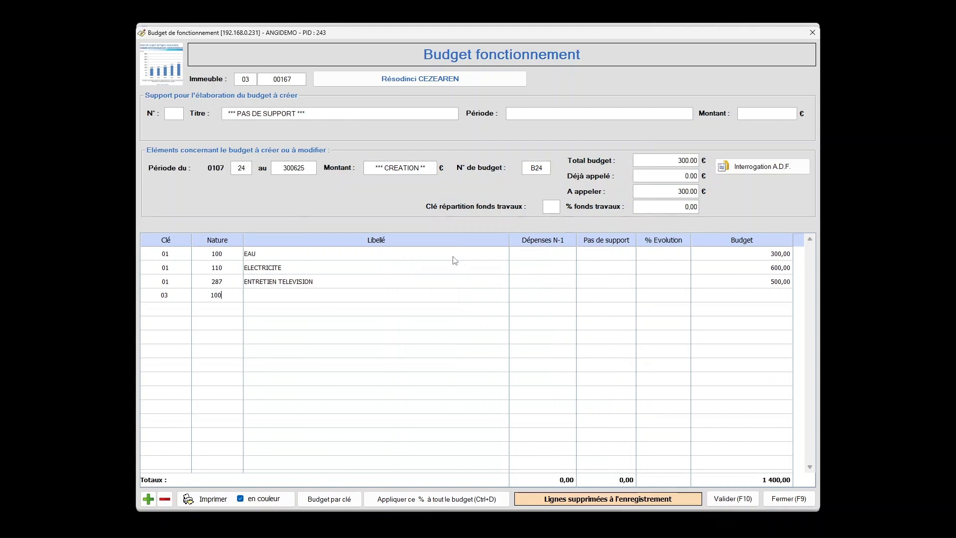
{"action": "key", "text": "Return"}
{"action": "type", "text": "600"}
{"action": "key", "text": "Return"}
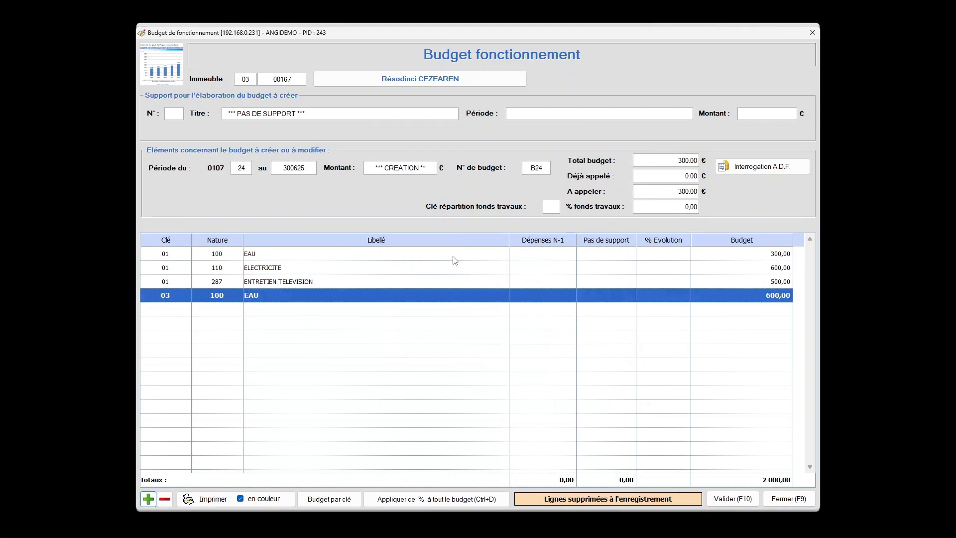
{"action": "left_click", "coordinate": [737, 499]}
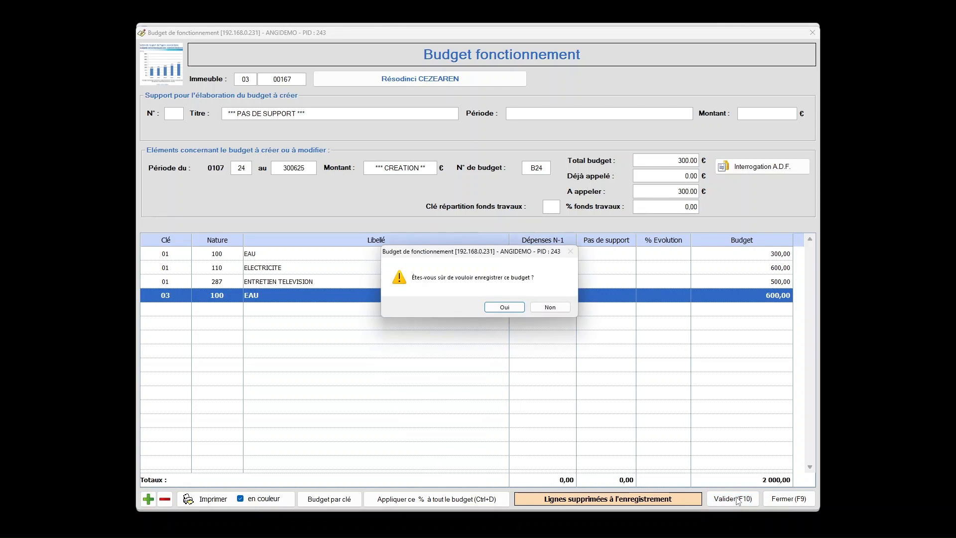
{"action": "left_click", "coordinate": [513, 308]}
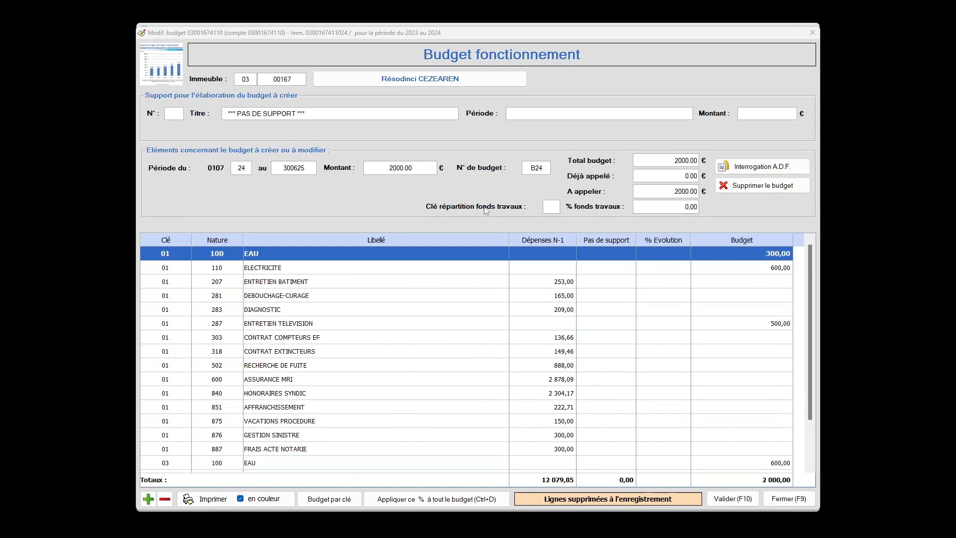
Set the works fund distribution key to 01 CHARGES COMMUNES GENERALES.
{"action": "double_click", "coordinate": [552, 206]}
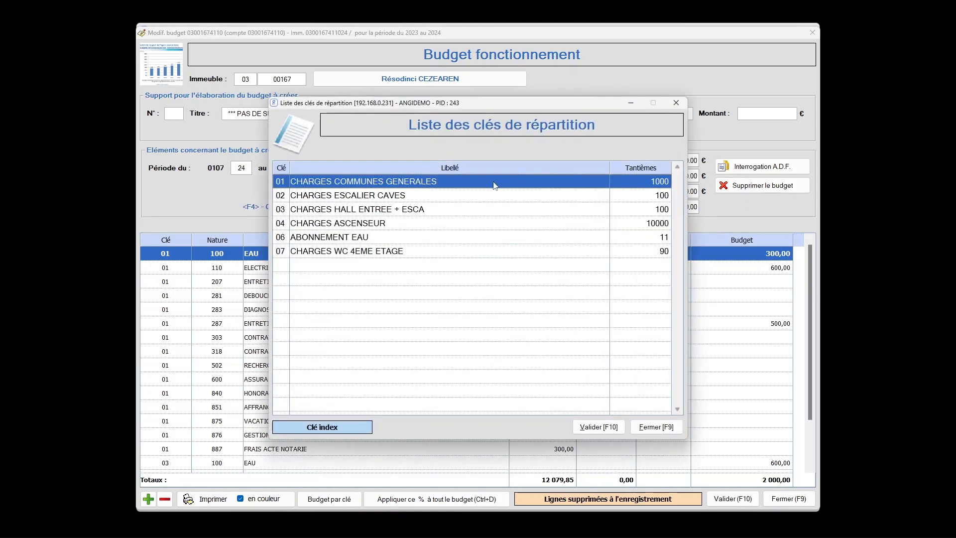
{"action": "double_click", "coordinate": [457, 181]}
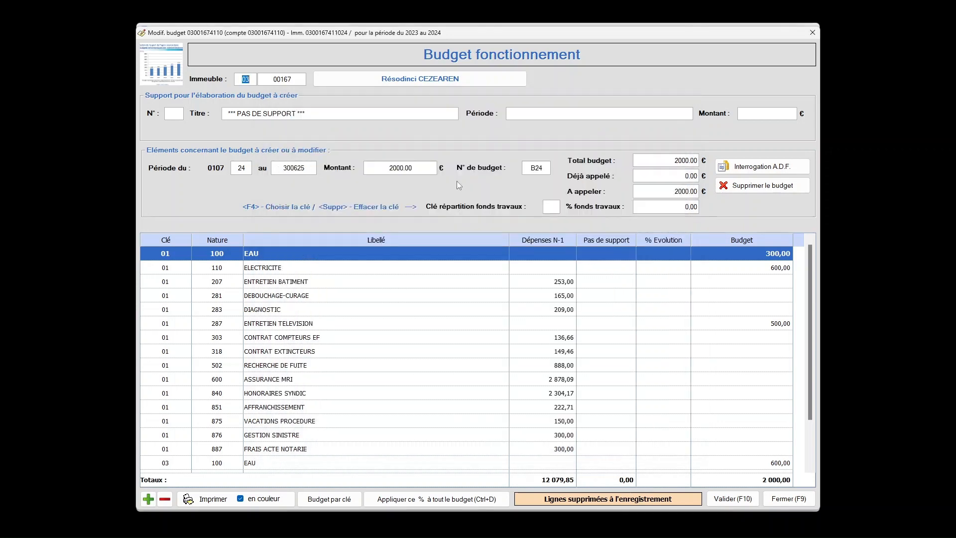
{"action": "key", "text": "Tab"}
Try to set the works fund percentage to 3.
{"action": "left_click", "coordinate": [683, 207]}
{"action": "type", "text": "3"}
{"action": "key", "text": "Tab"}
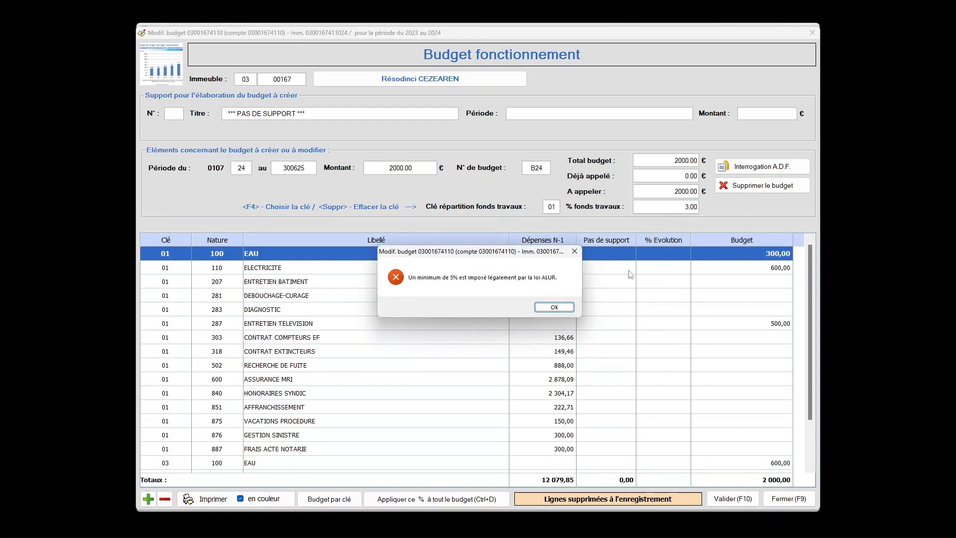
{"action": "left_click", "coordinate": [564, 309]}
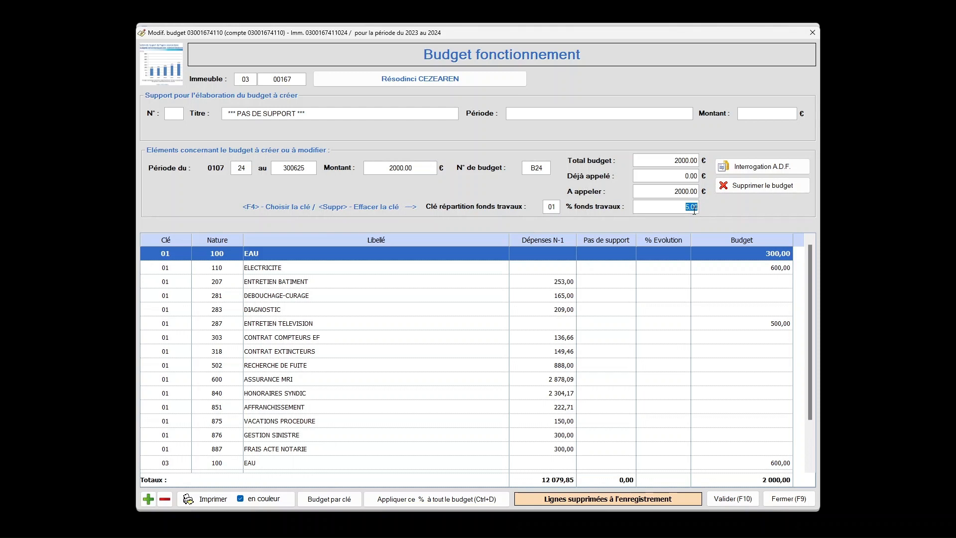
Set the works fund percentage to 10 and clear the works fund distribution key.
{"action": "type", "text": "10"}
{"action": "key", "text": "Tab"}
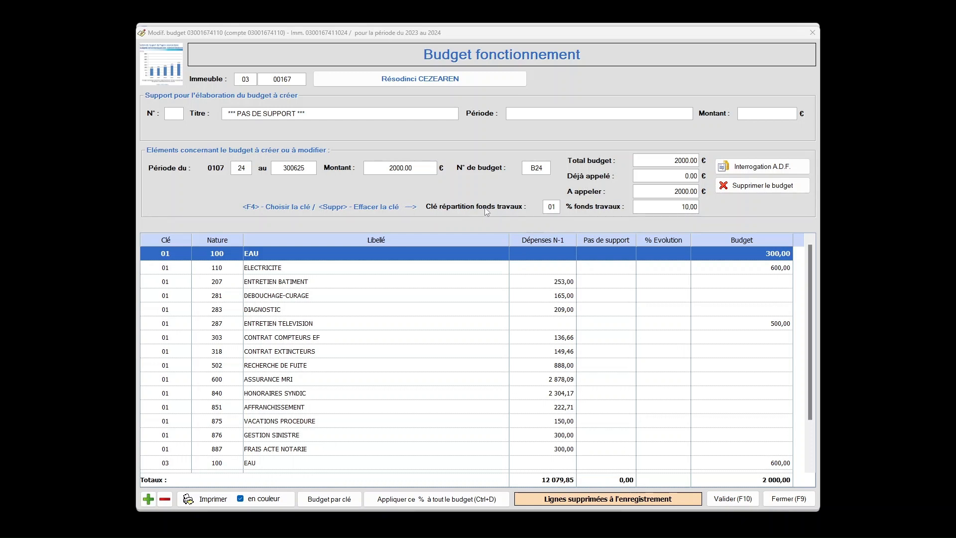
{"action": "left_click", "coordinate": [556, 206]}
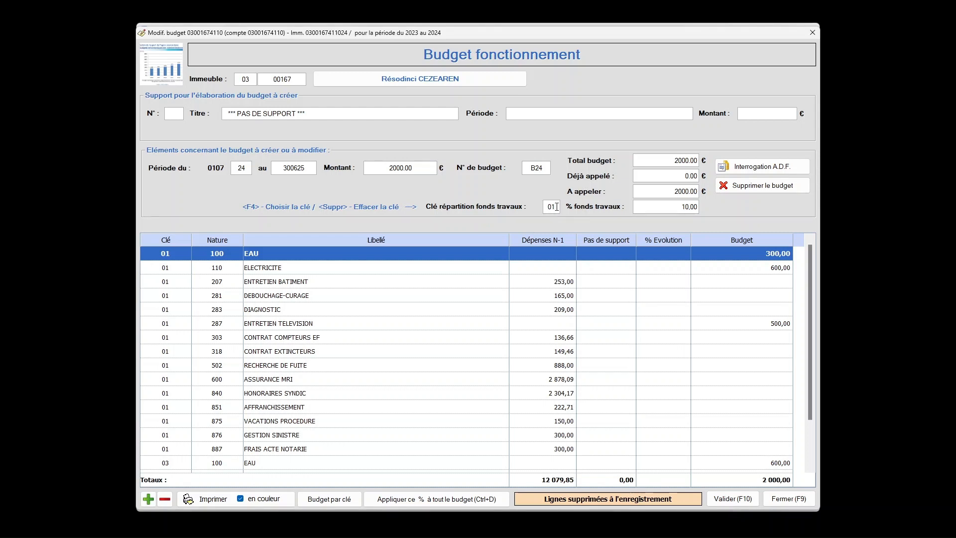
{"action": "key", "text": "Delete"}
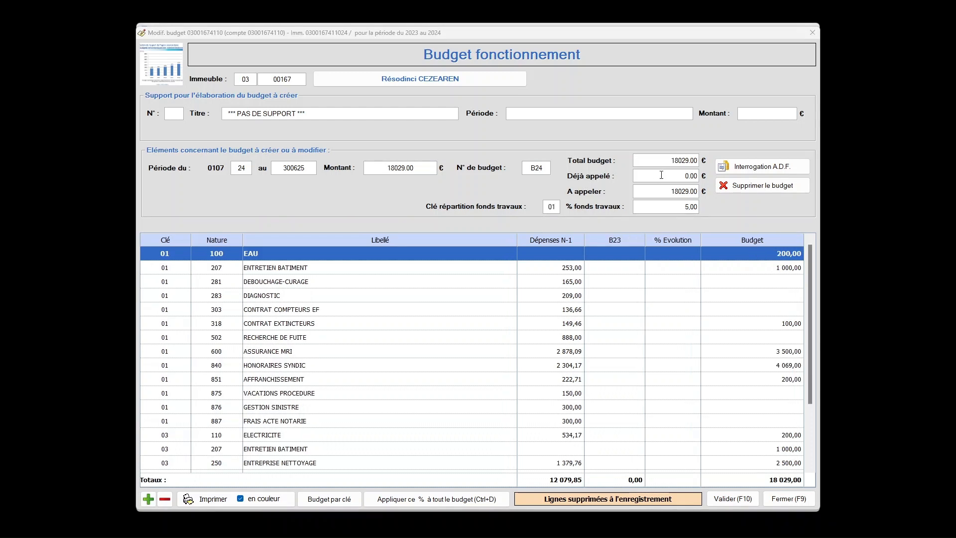
{"action": "left_click", "coordinate": [670, 174]}
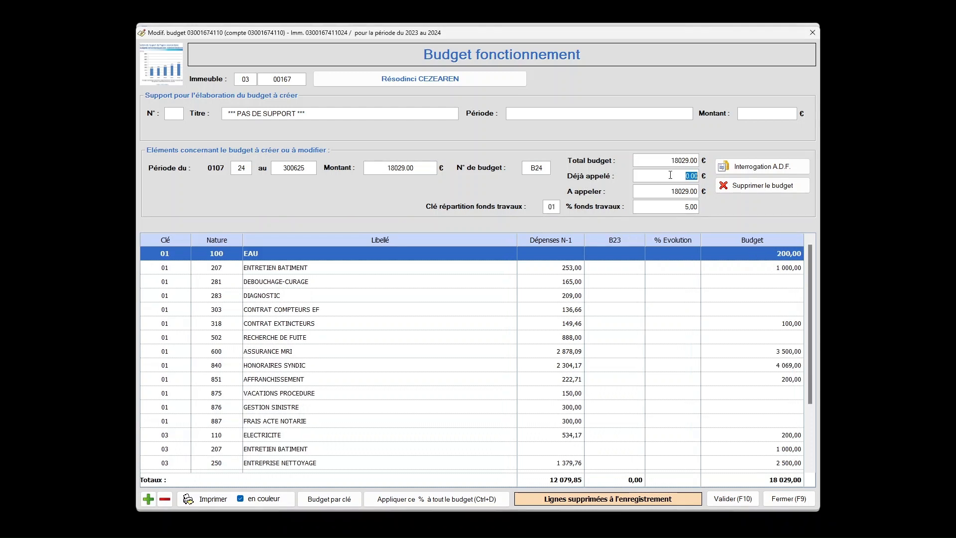
Open the budget amounts of the EAU and CONTRAT EXTINCTEURS lines with key 01 for editing.
{"action": "left_click", "coordinate": [788, 267]}
{"action": "left_click", "coordinate": [791, 257]}
{"action": "left_click", "coordinate": [791, 256]}
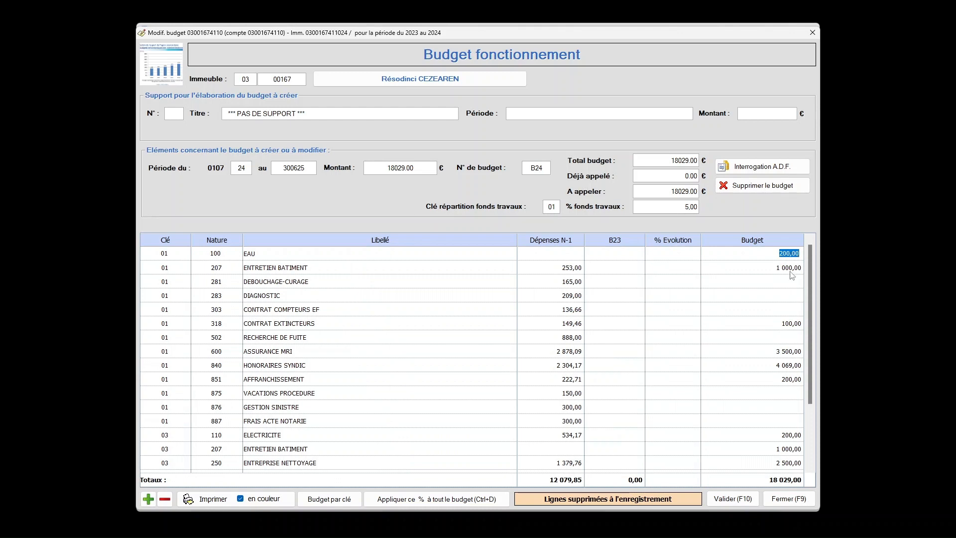
{"action": "left_click", "coordinate": [792, 326]}
{"action": "left_click", "coordinate": [791, 326]}
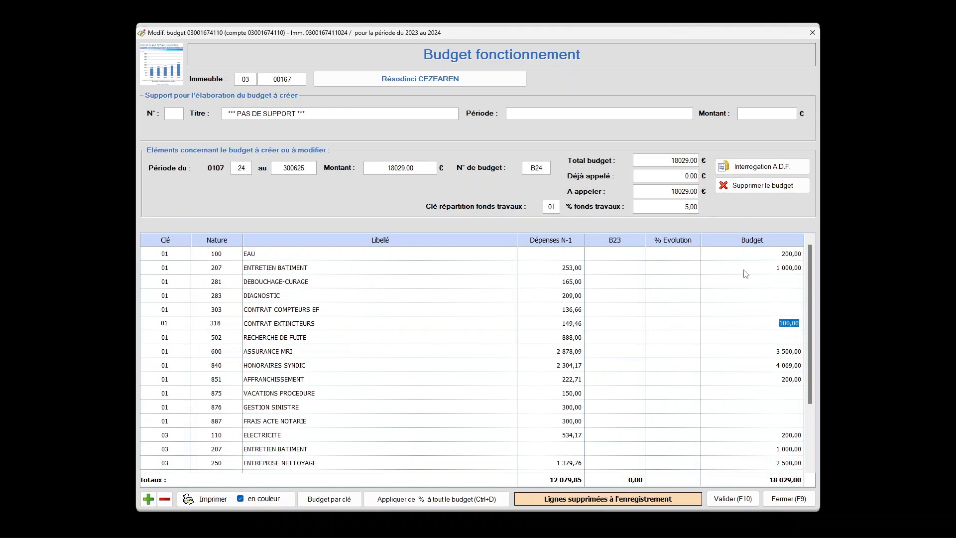
Delete budget 24 for the period from 010724 to 300625.
{"action": "left_click", "coordinate": [785, 186]}
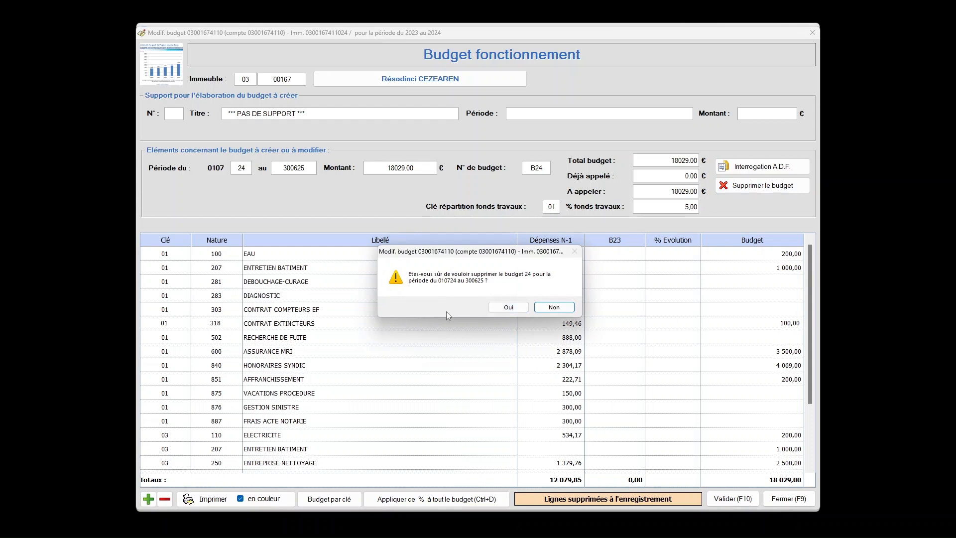
{"action": "left_click", "coordinate": [509, 307]}
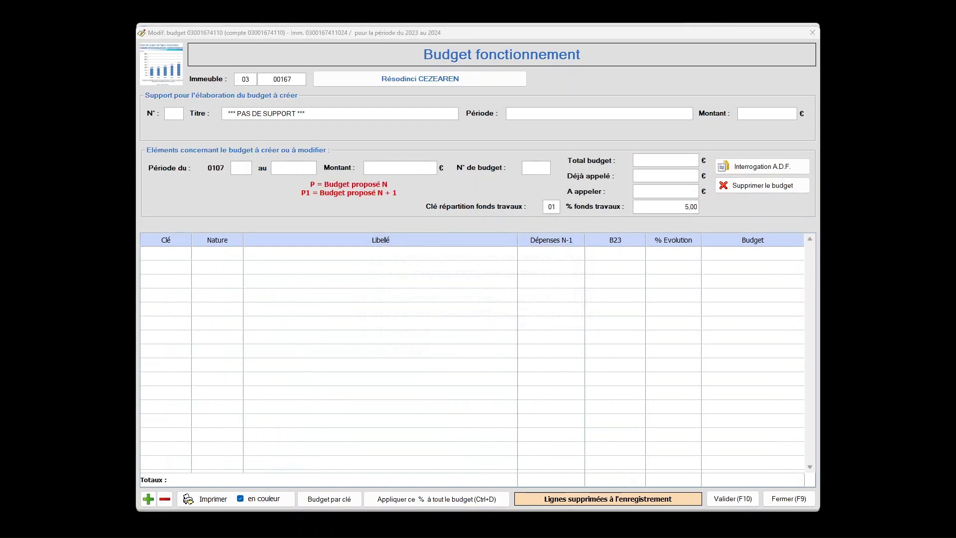
Load the budget for the period starting 0107 23 and try to delete it.
{"action": "left_click", "coordinate": [240, 167]}
{"action": "type", "text": "23"}
{"action": "key", "text": "Tab"}
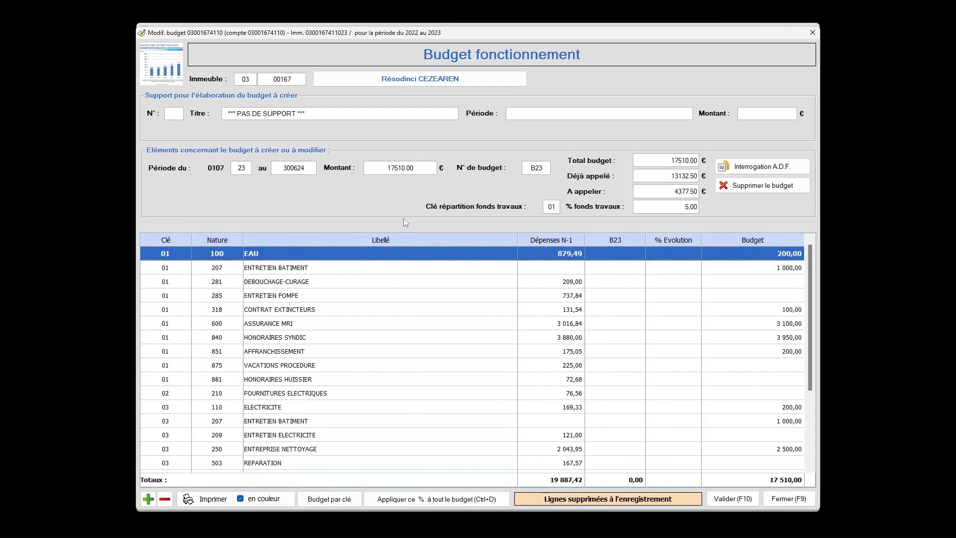
{"action": "left_click", "coordinate": [704, 178]}
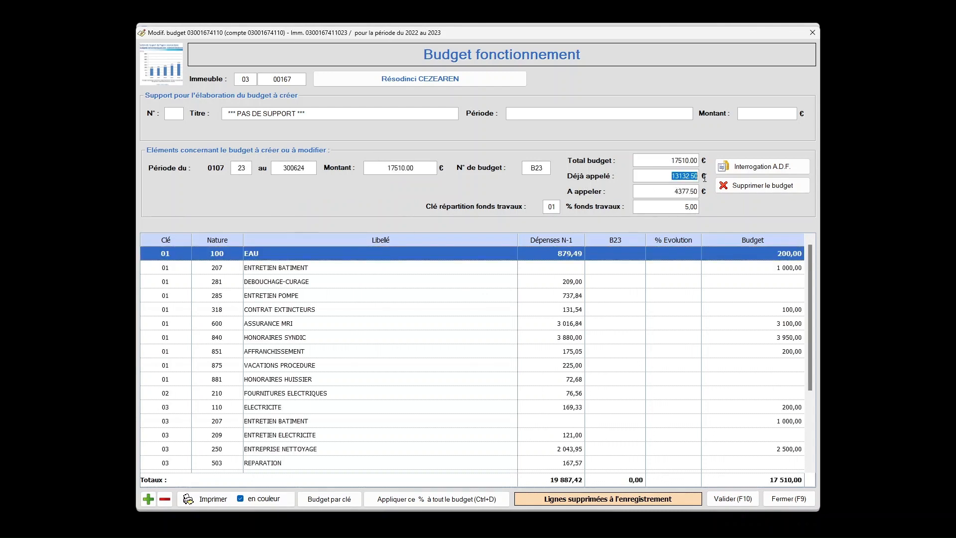
{"action": "left_click", "coordinate": [751, 188]}
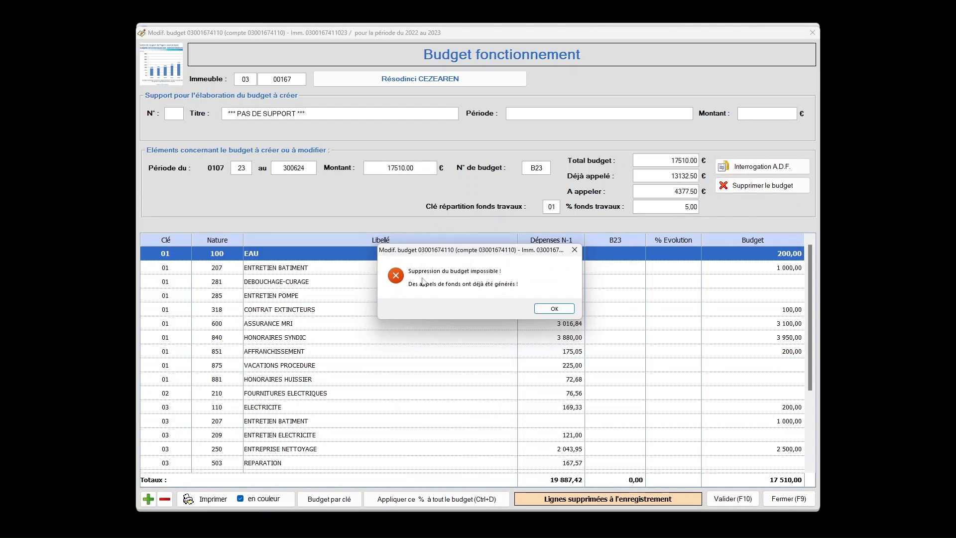
{"action": "left_click", "coordinate": [575, 251]}
{"action": "left_click", "coordinate": [846, 304]}
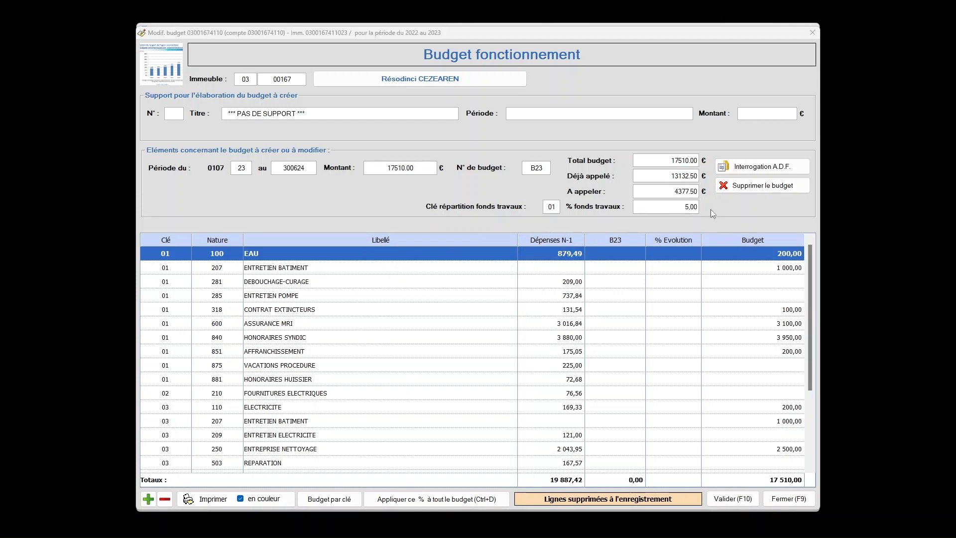
Consult the building's syndicate record and query the fund calls of the 2023 budget.
{"action": "left_click", "coordinate": [774, 269]}
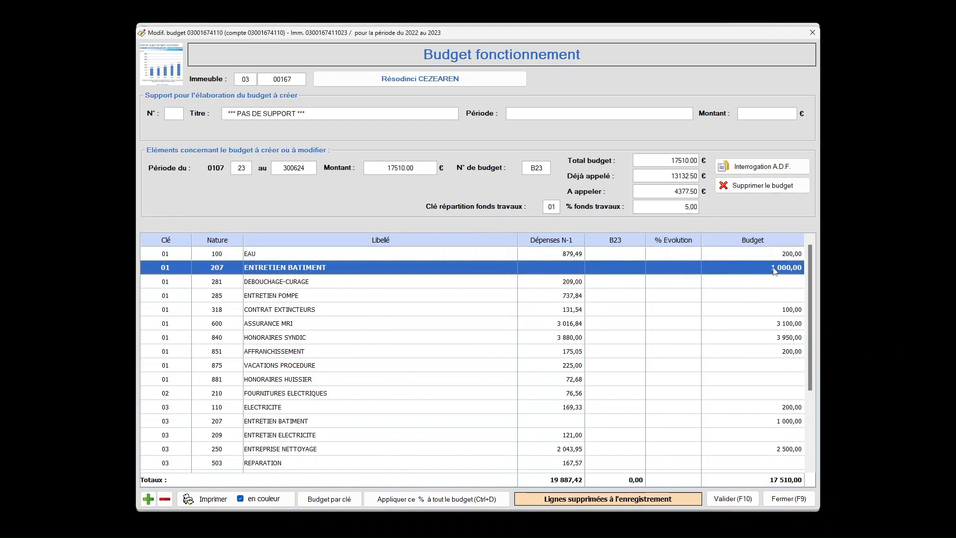
{"action": "left_click", "coordinate": [776, 269]}
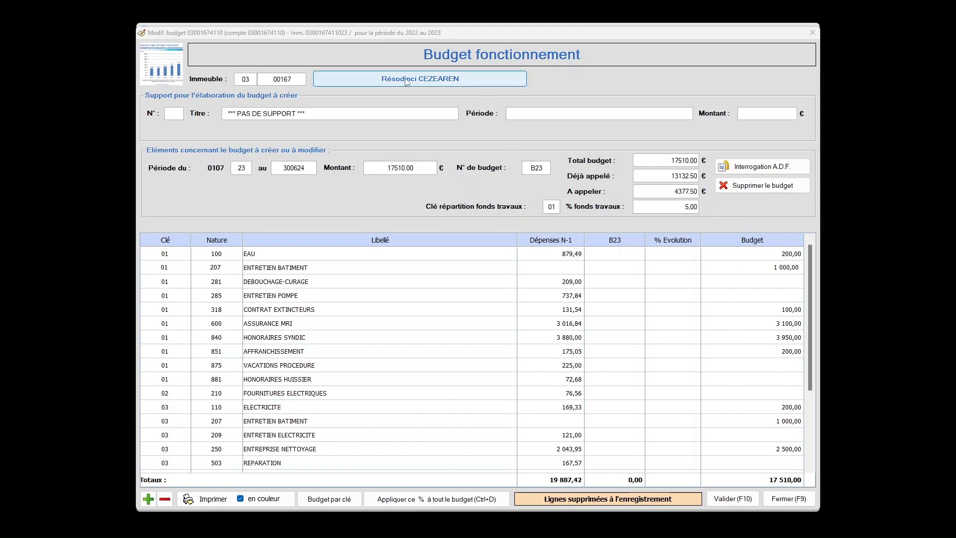
{"action": "left_click", "coordinate": [482, 83]}
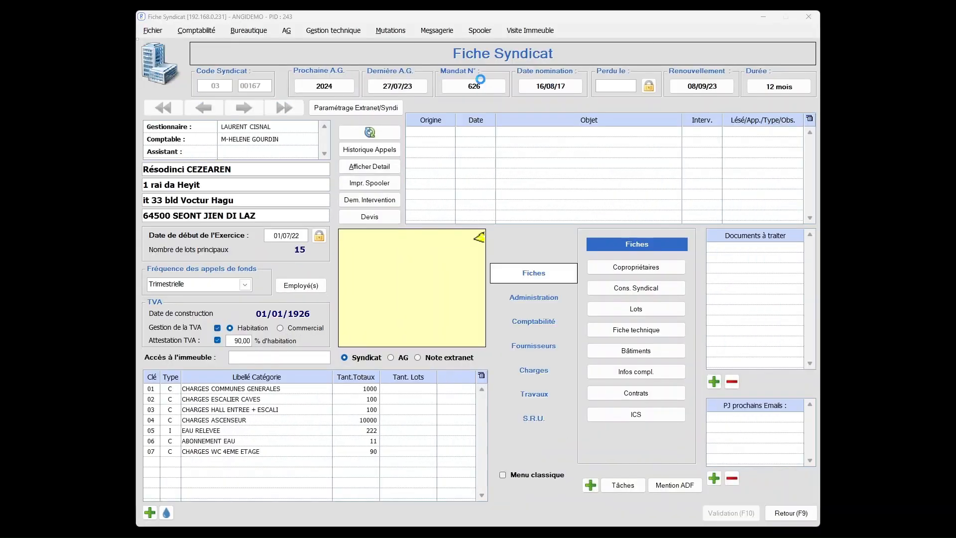
{"action": "left_click", "coordinate": [791, 513]}
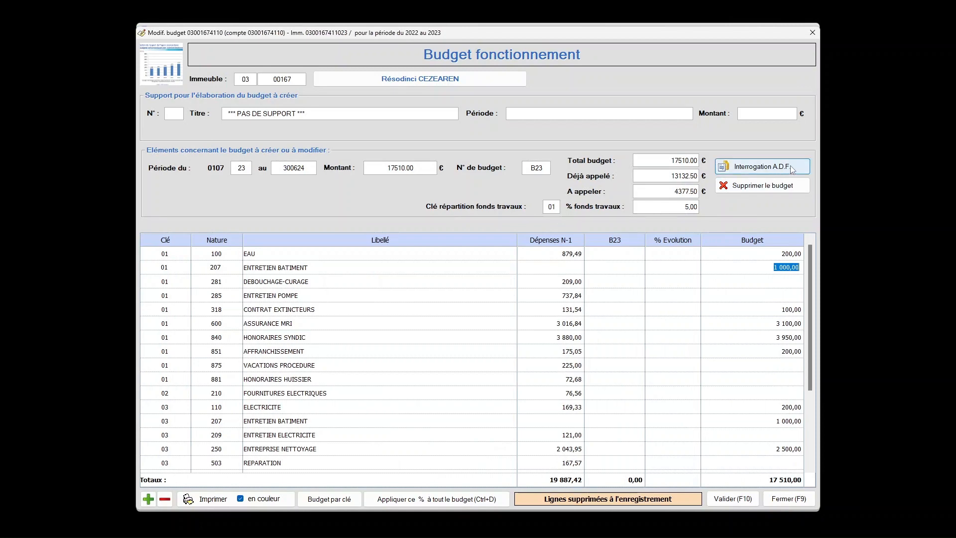
{"action": "left_click", "coordinate": [791, 168]}
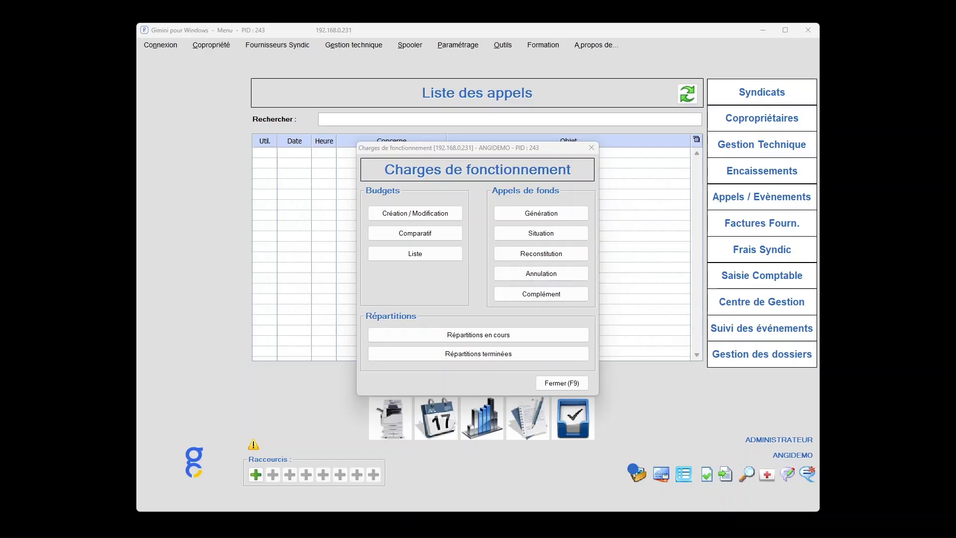
Start a new operating budget for building 03 00167 with budget B23 as support and period year 24.
{"action": "left_click", "coordinate": [448, 217]}
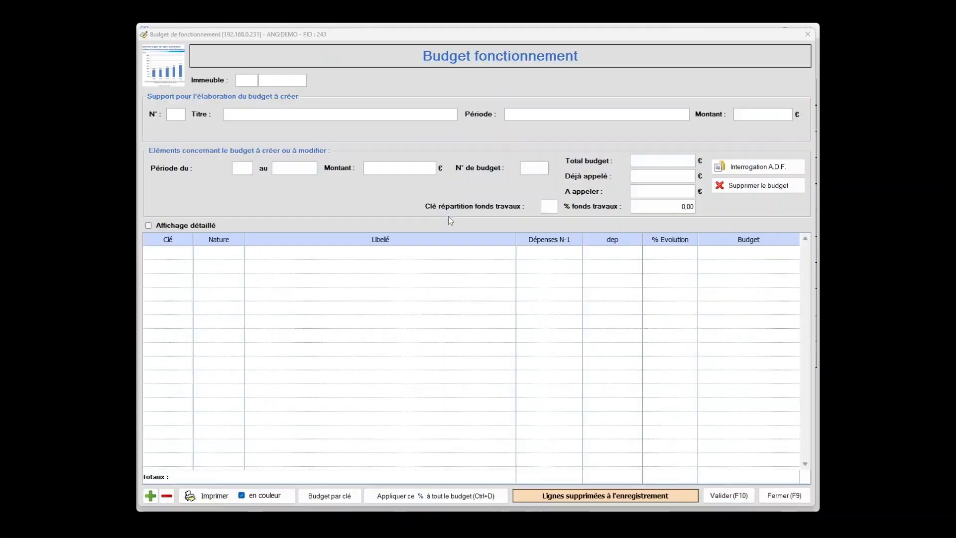
{"action": "type", "text": "03"}
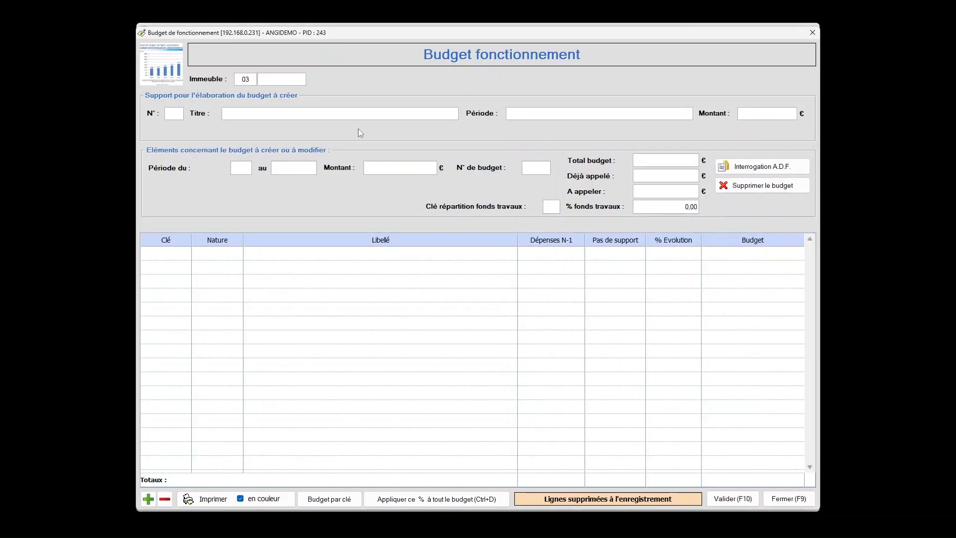
{"action": "type", "text": "00167"}
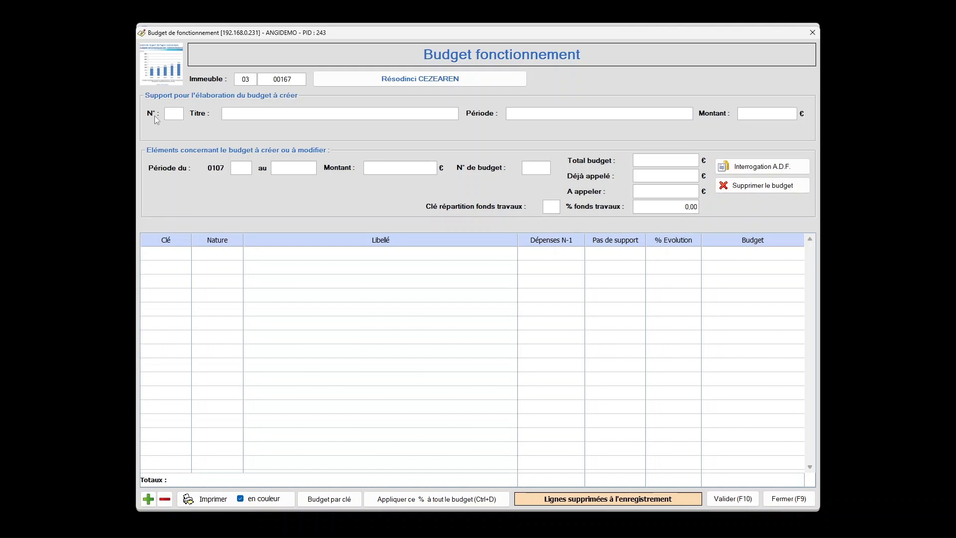
{"action": "key", "text": "Return"}
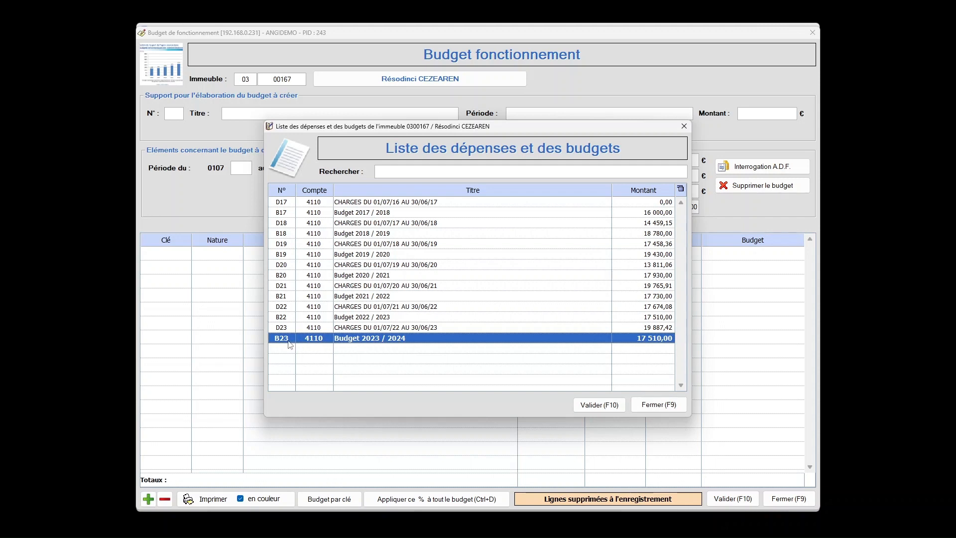
{"action": "double_click", "coordinate": [397, 342]}
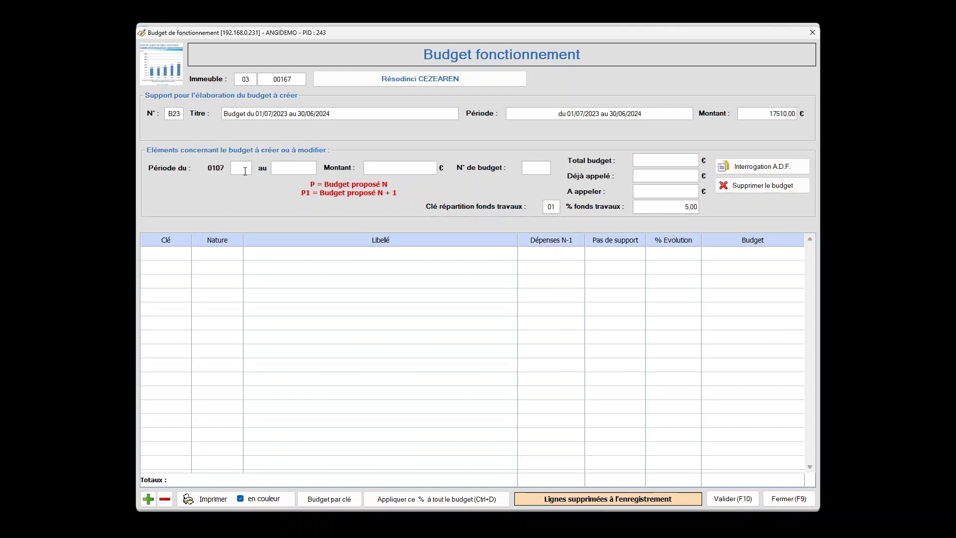
{"action": "type", "text": "24"}
{"action": "key", "text": "Return"}
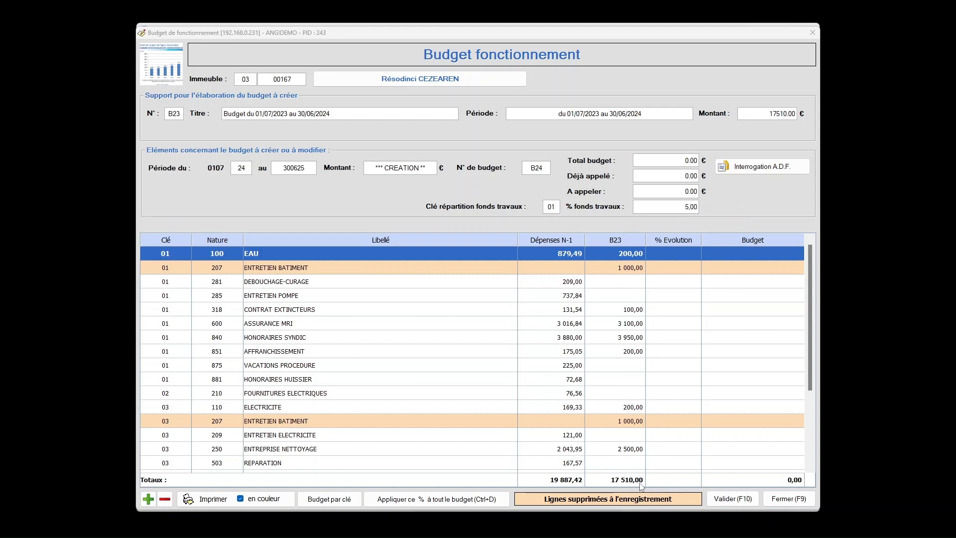
Apply an evolution of 0% to all lines of the new budget and save it.
{"action": "left_click_drag", "start_coordinate": [810, 257], "coordinate": [813, 237]}
{"action": "left_click", "coordinate": [687, 258]}
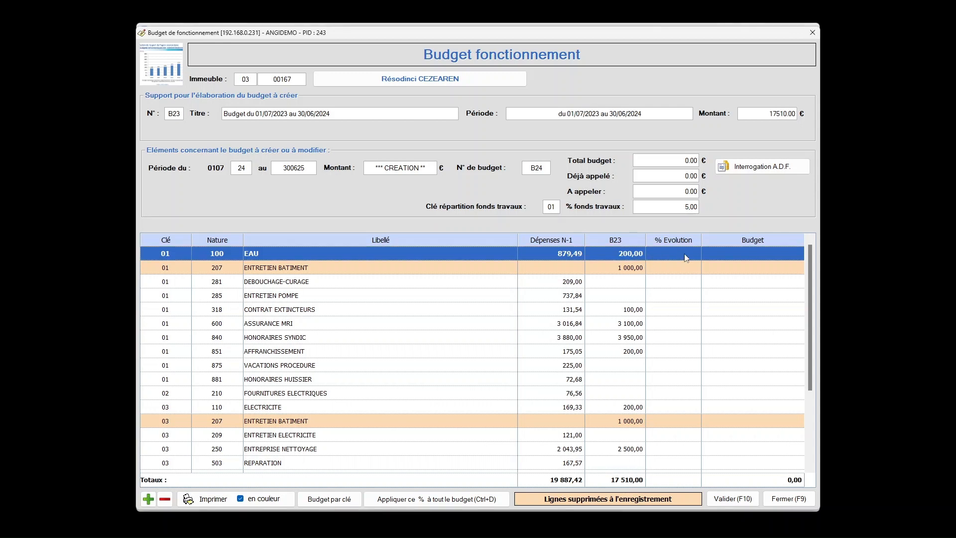
{"action": "left_click", "coordinate": [685, 256]}
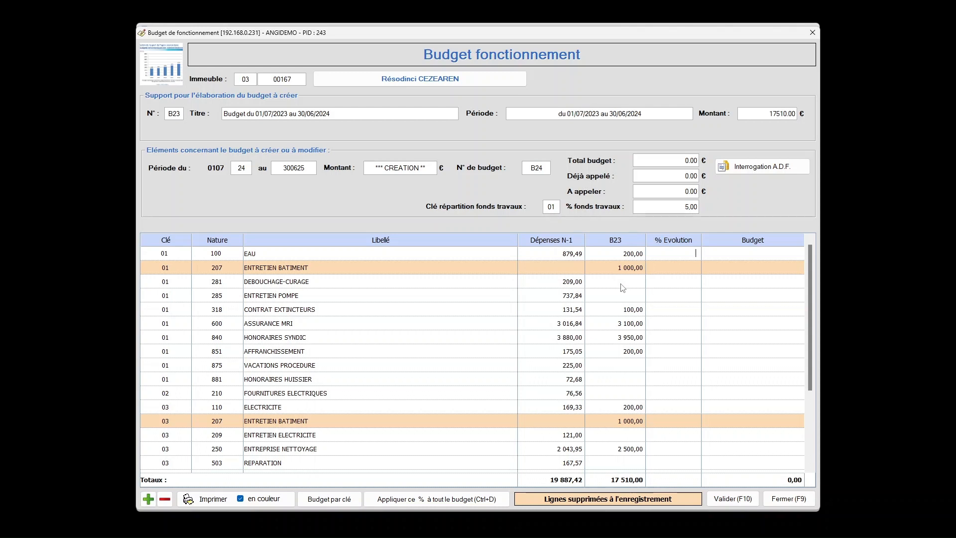
{"action": "type", "text": "0"}
{"action": "key", "text": "ctrl+d"}
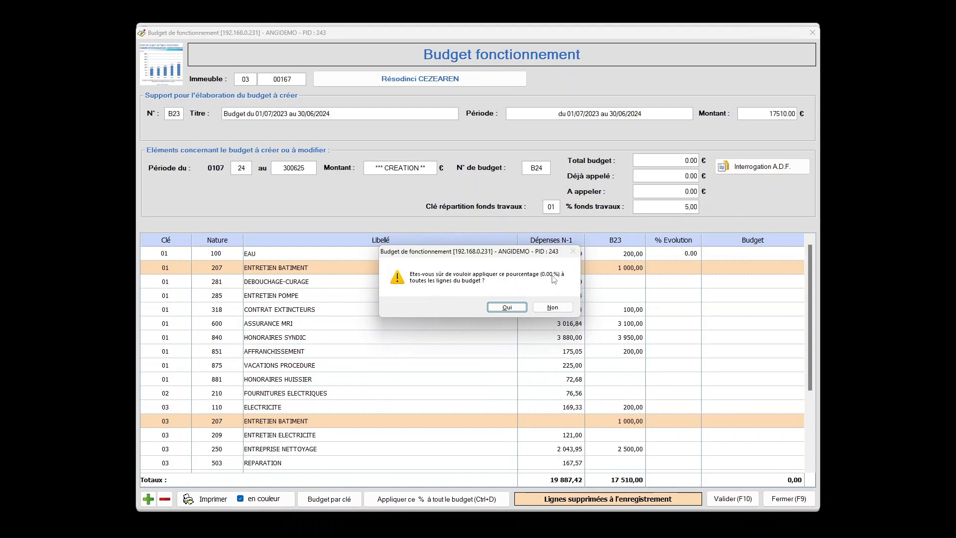
{"action": "left_click", "coordinate": [507, 307]}
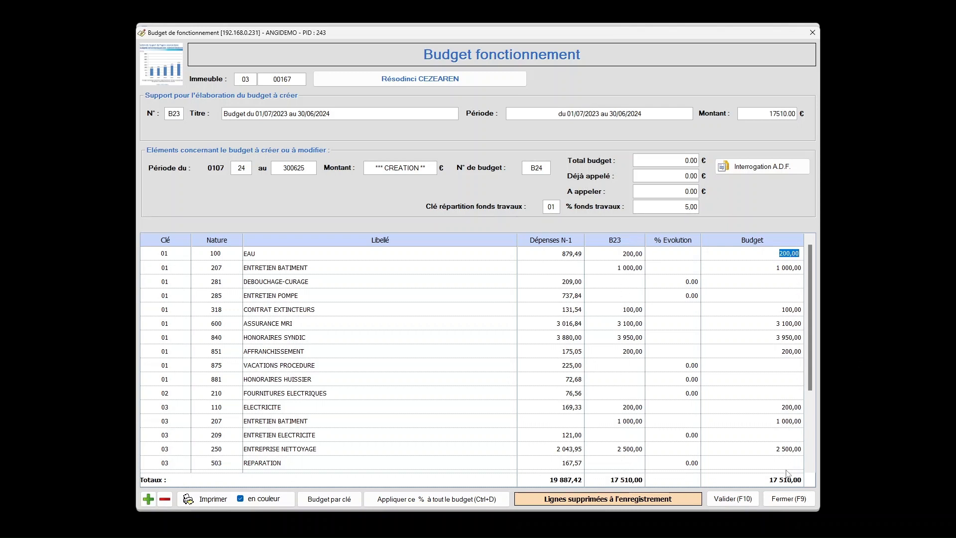
{"action": "left_click", "coordinate": [749, 500]}
{"action": "key", "text": "Return"}
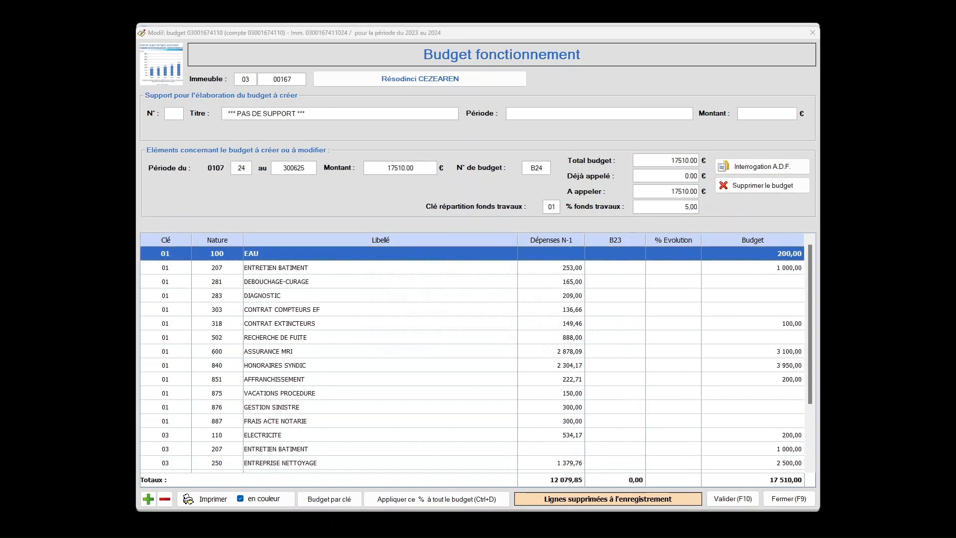
Set the key 01 budget amounts to 300 for EAU and 3500 for ASSURANCE MRI.
{"action": "left_click", "coordinate": [787, 254]}
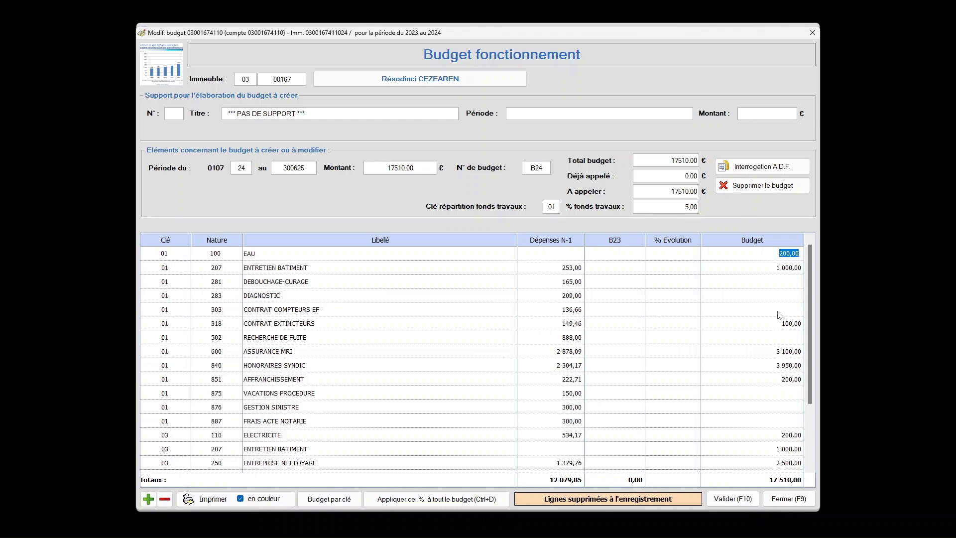
{"action": "type", "text": "300"}
{"action": "key", "text": "Return"}
{"action": "left_click", "coordinate": [782, 351]}
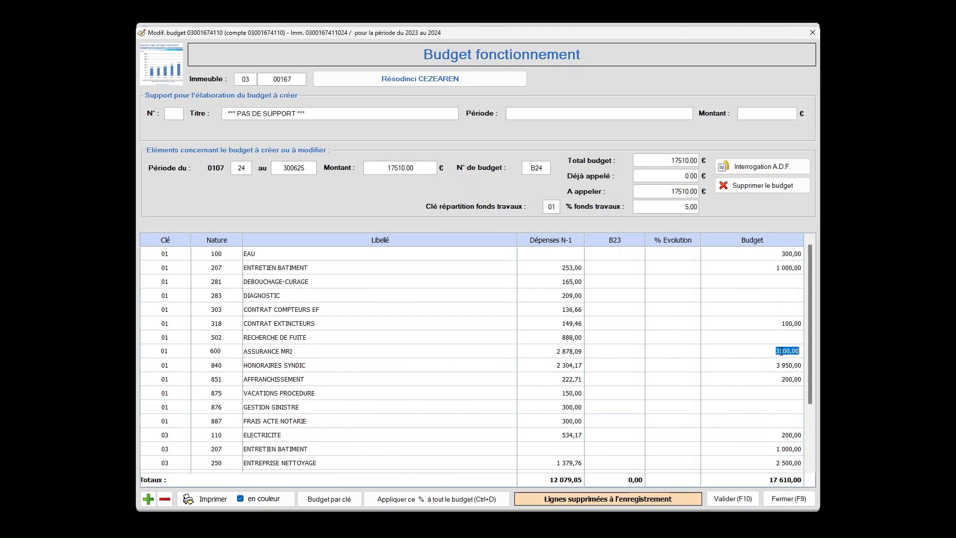
{"action": "type", "text": "3500"}
{"action": "key", "text": "Return"}
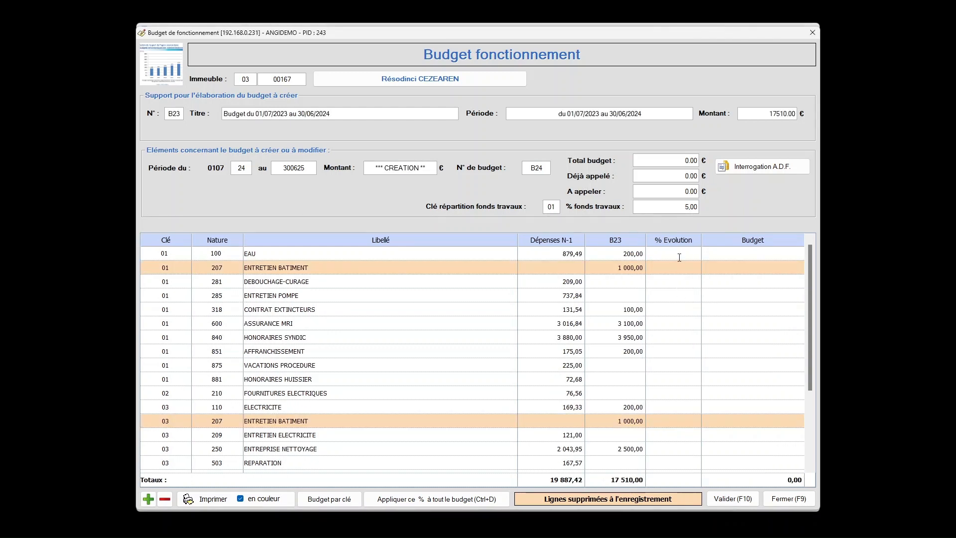
Apply the 0% evolution to the whole budget and set the HONORAIRES SYNDIC evolution to 3%.
{"action": "key", "text": "Return"}
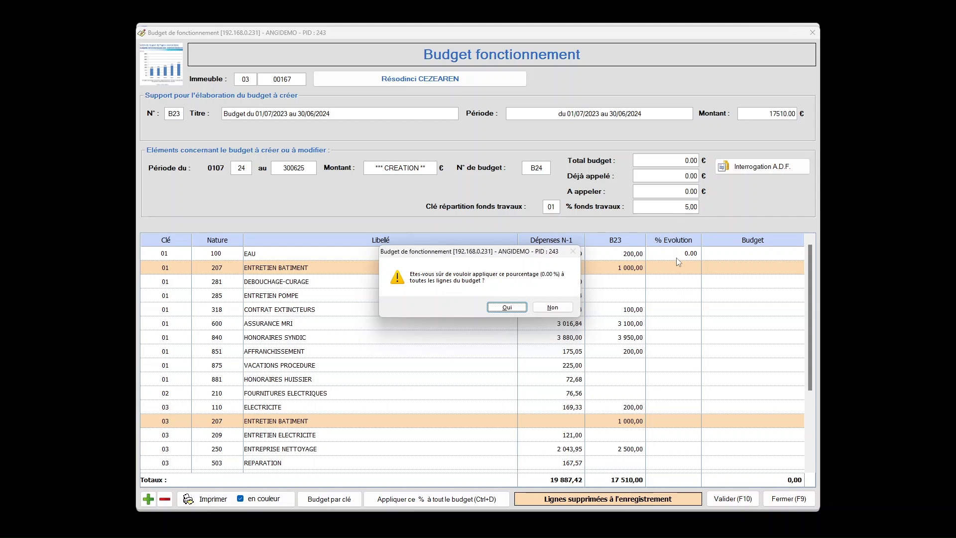
{"action": "left_click", "coordinate": [506, 306]}
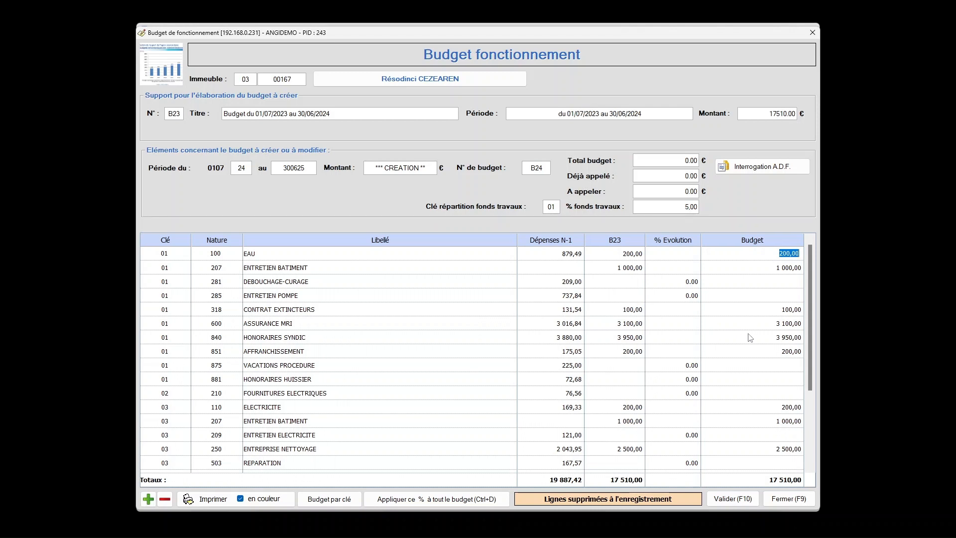
{"action": "left_click", "coordinate": [687, 337]}
{"action": "type", "text": "3"}
{"action": "key", "text": "Tab"}
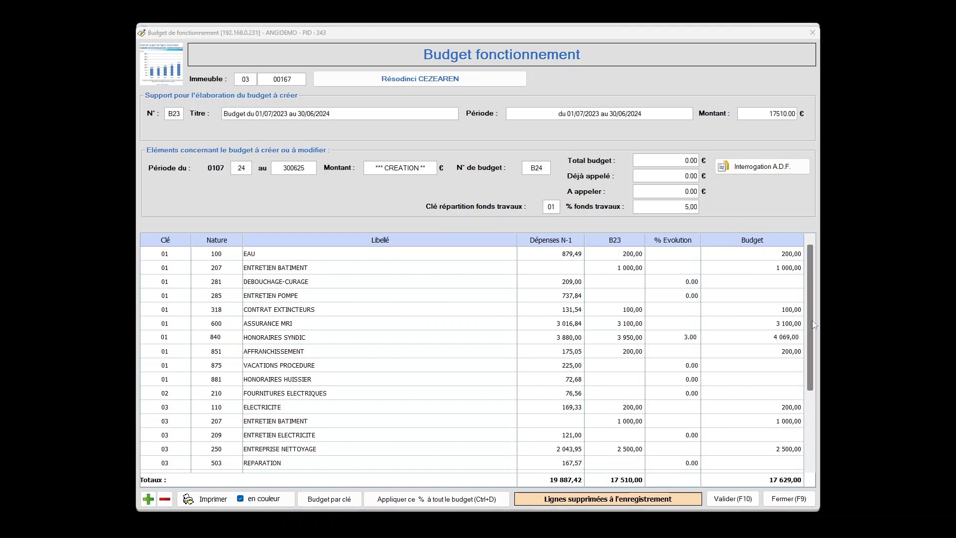
Set the ASSURANCE MRI budget amount to 3500 and save the budget.
{"action": "left_click", "coordinate": [791, 324]}
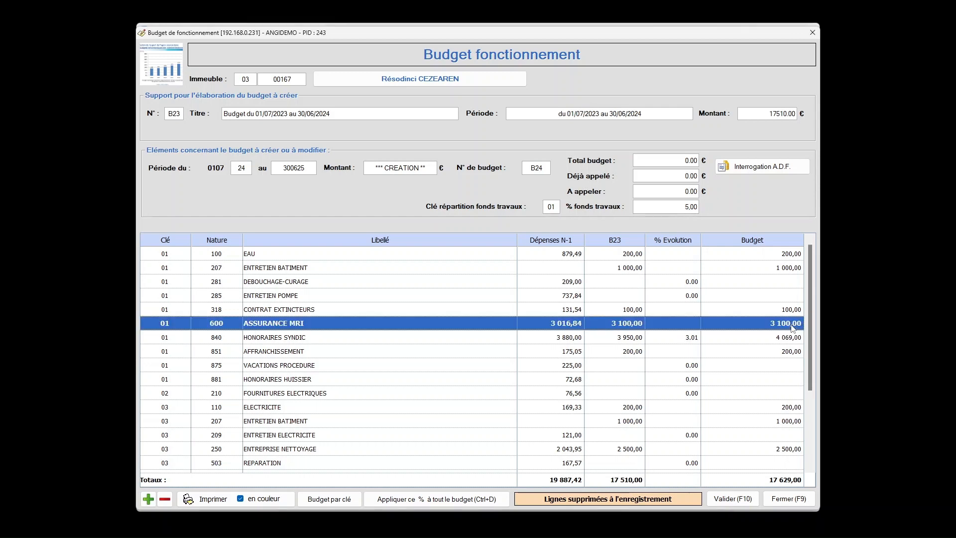
{"action": "left_click", "coordinate": [792, 325]}
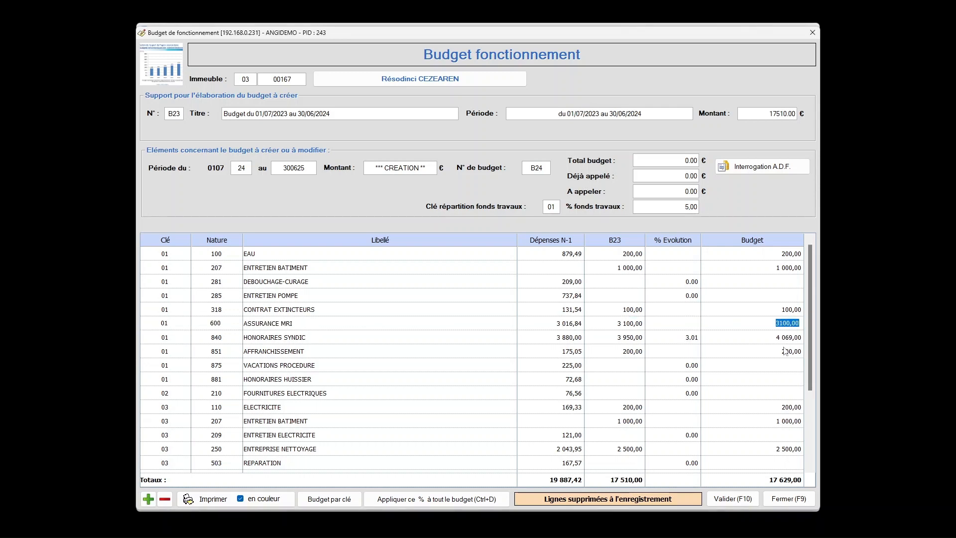
{"action": "type", "text": "3500"}
{"action": "key", "text": "Return"}
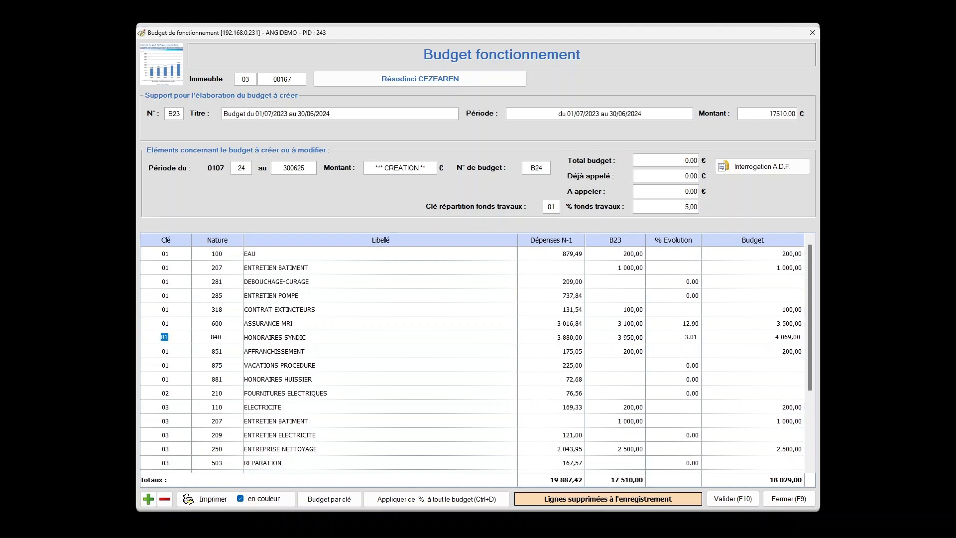
{"action": "left_click", "coordinate": [732, 498]}
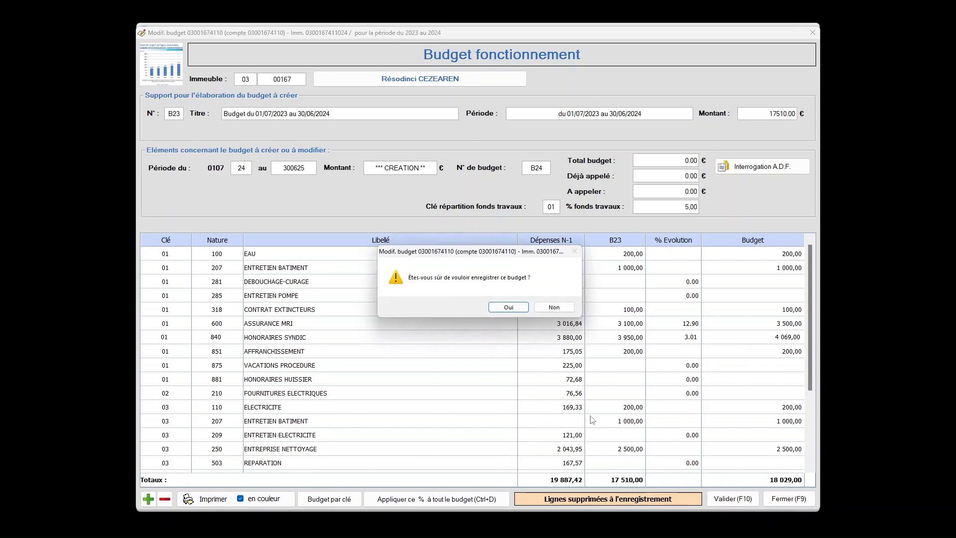
{"action": "left_click", "coordinate": [513, 308]}
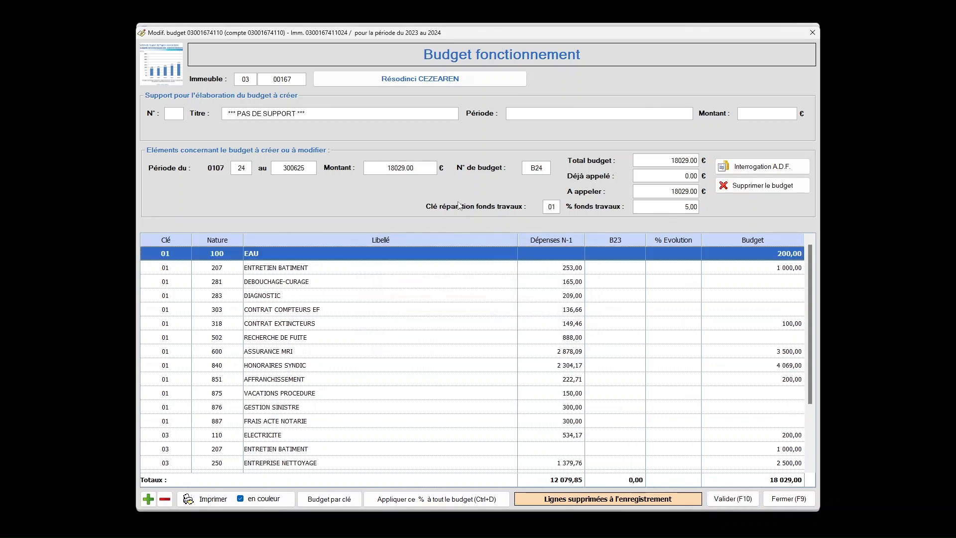
{"action": "left_click", "coordinate": [420, 169]}
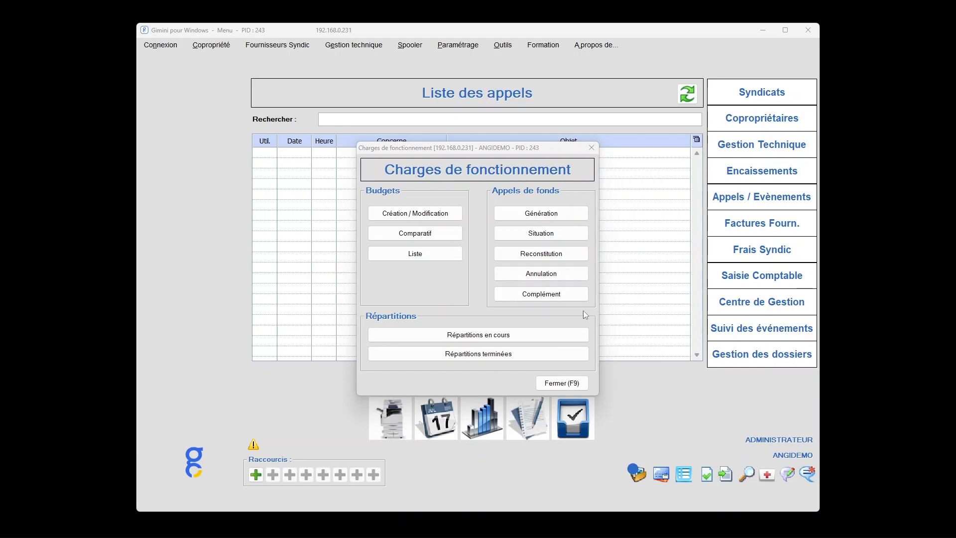
Create a proposed budget (P) for building 03 00167 using B23, Budget 2023 / 2024, as the support.
{"action": "left_click", "coordinate": [447, 216]}
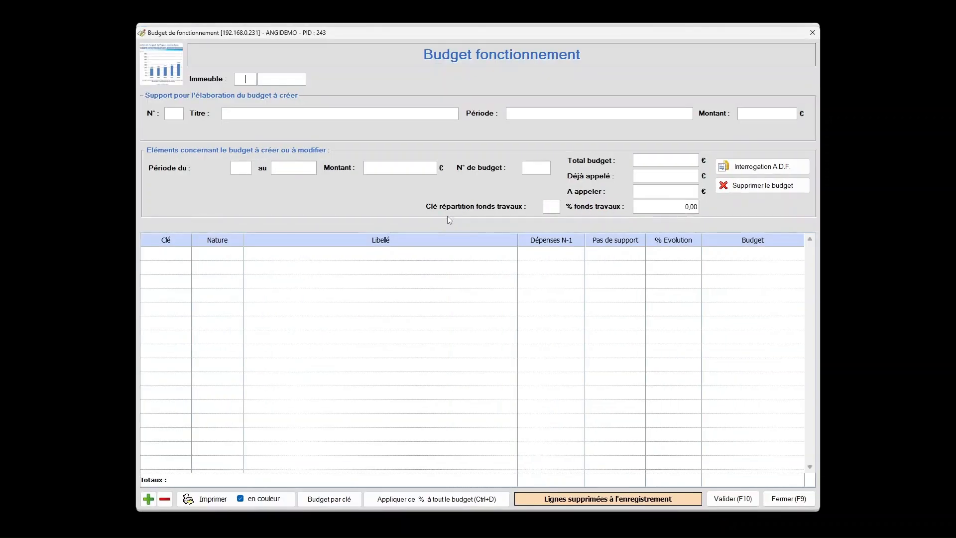
{"action": "type", "text": "03"}
{"action": "type", "text": "00167"}
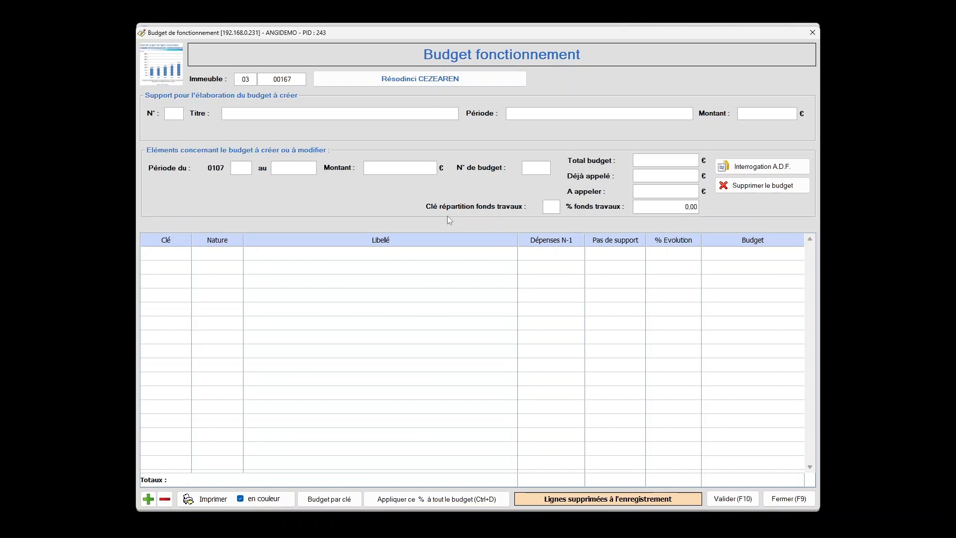
{"action": "key", "text": "Return"}
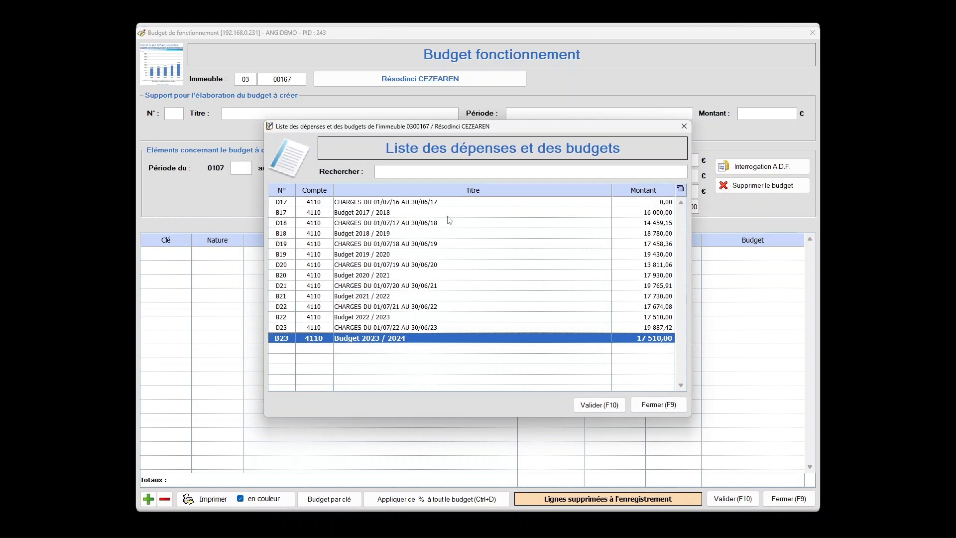
{"action": "double_click", "coordinate": [404, 339]}
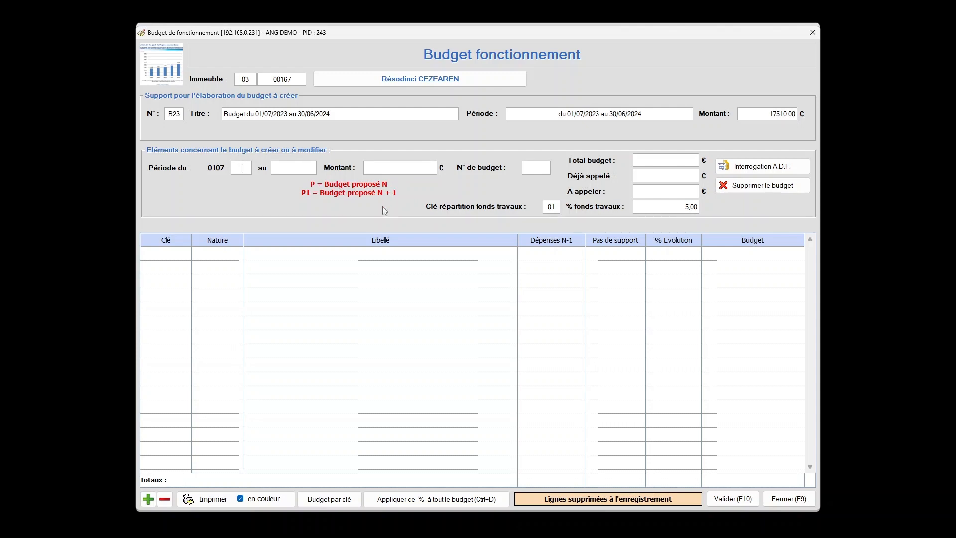
{"action": "type", "text": "P"}
{"action": "key", "text": "Return"}
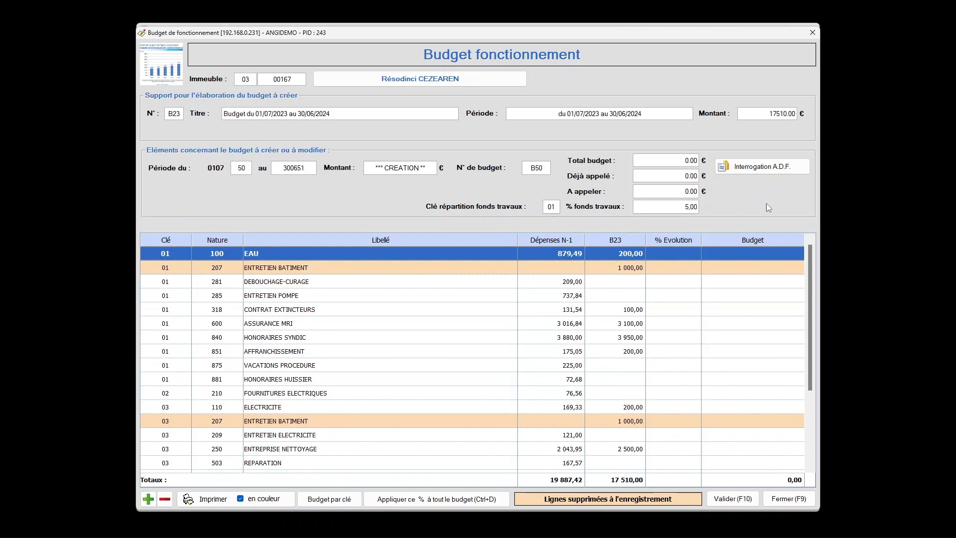
Apply an evolution of 0% to all lines of the proposed budget.
{"action": "left_click", "coordinate": [693, 257]}
{"action": "left_click", "coordinate": [693, 256]}
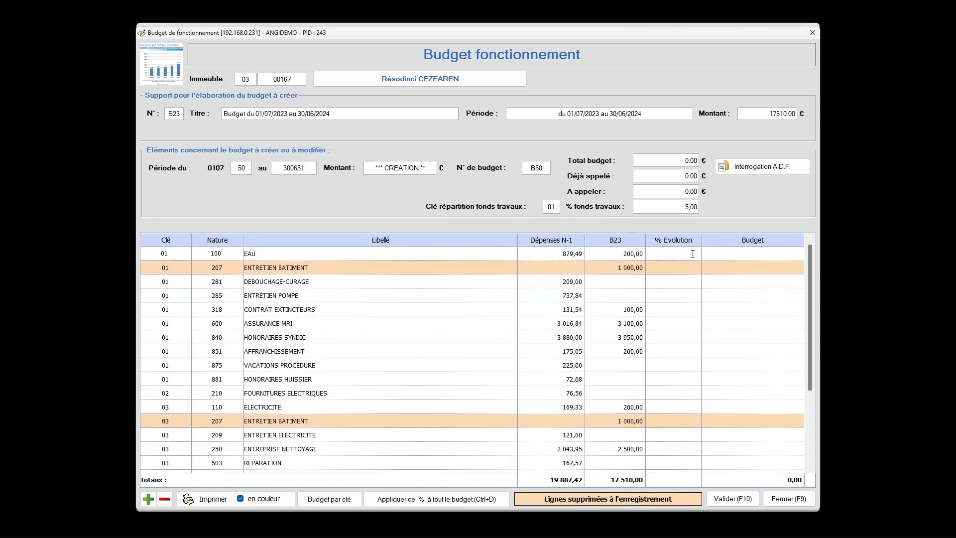
{"action": "key", "text": "ctrl+d"}
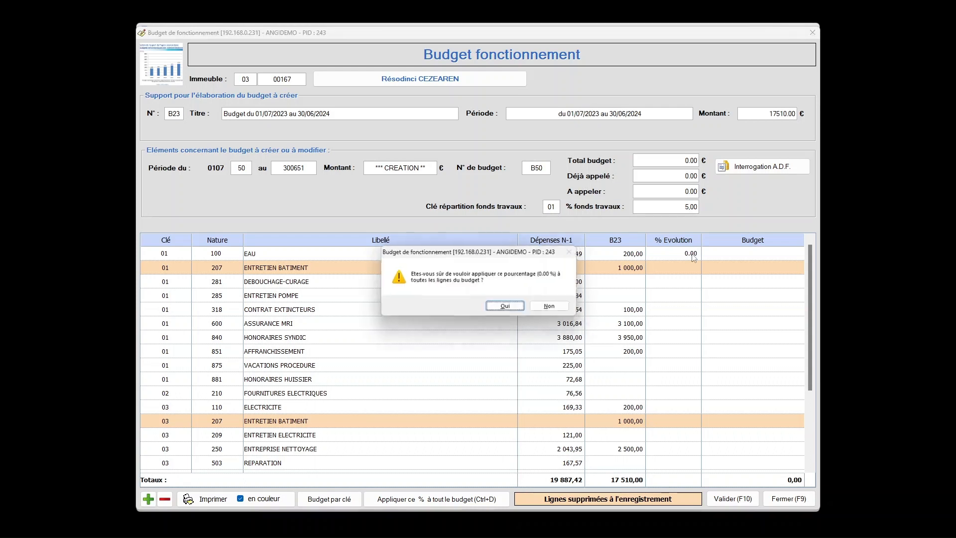
{"action": "left_click", "coordinate": [507, 307]}
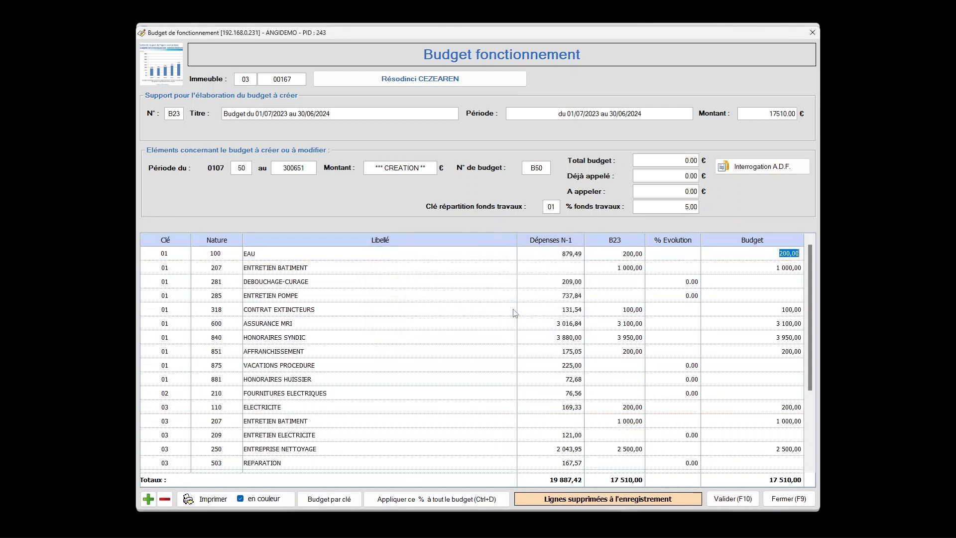
Set the key 01 ENTRETIEN BATIMENT budget amount to 2000.
{"action": "left_click", "coordinate": [772, 269]}
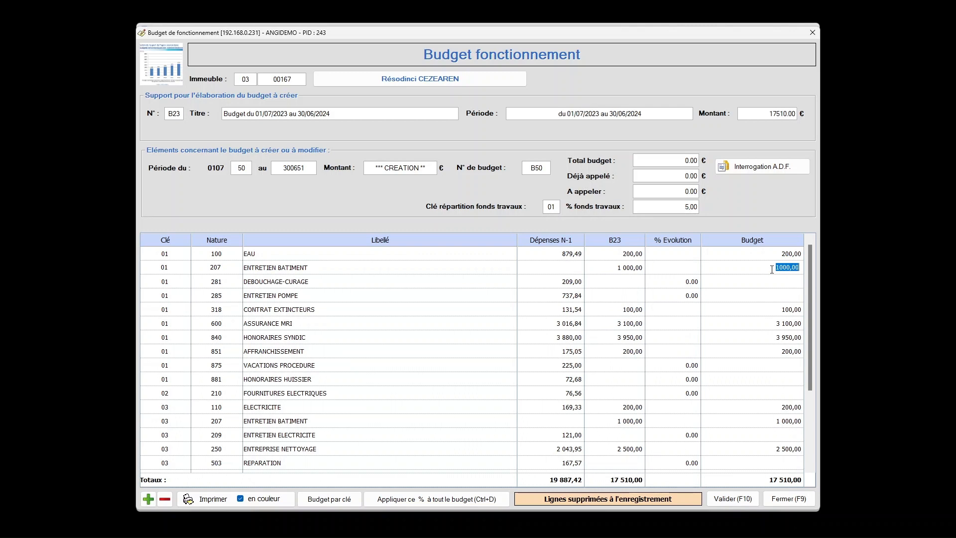
{"action": "type", "text": "2000"}
{"action": "key", "text": "Return"}
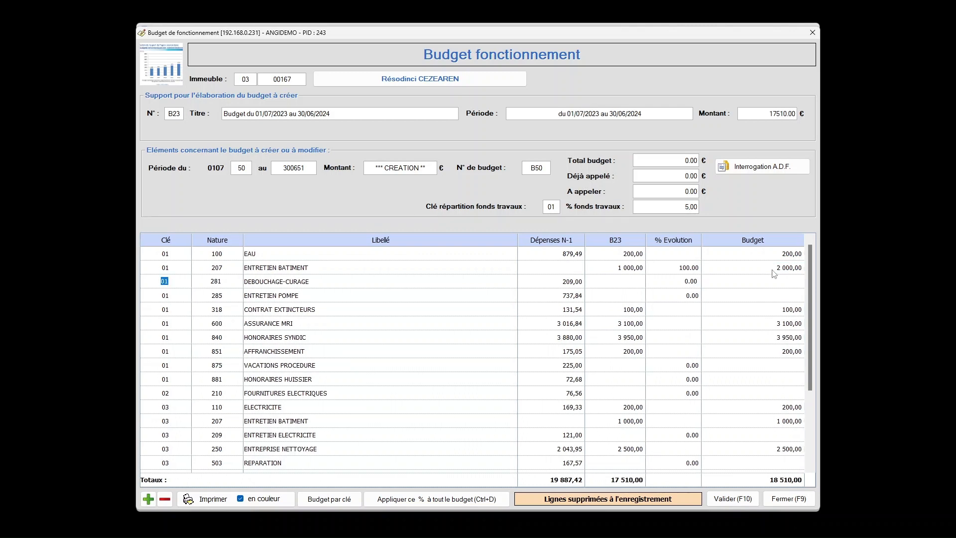
Set the budget amounts to 3500 for ASSURANCE MRI and 2000 for key 03 ENTRETIEN BATIMENT, and save and close the proposed budget.
{"action": "left_click", "coordinate": [788, 342]}
{"action": "left_click", "coordinate": [788, 338]}
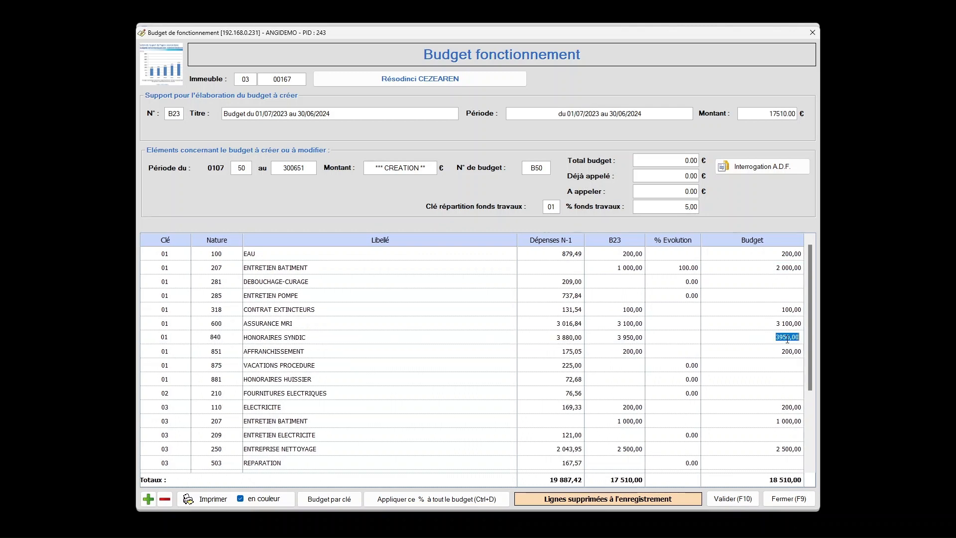
{"action": "type", "text": "5000"}
{"action": "key", "text": "Return"}
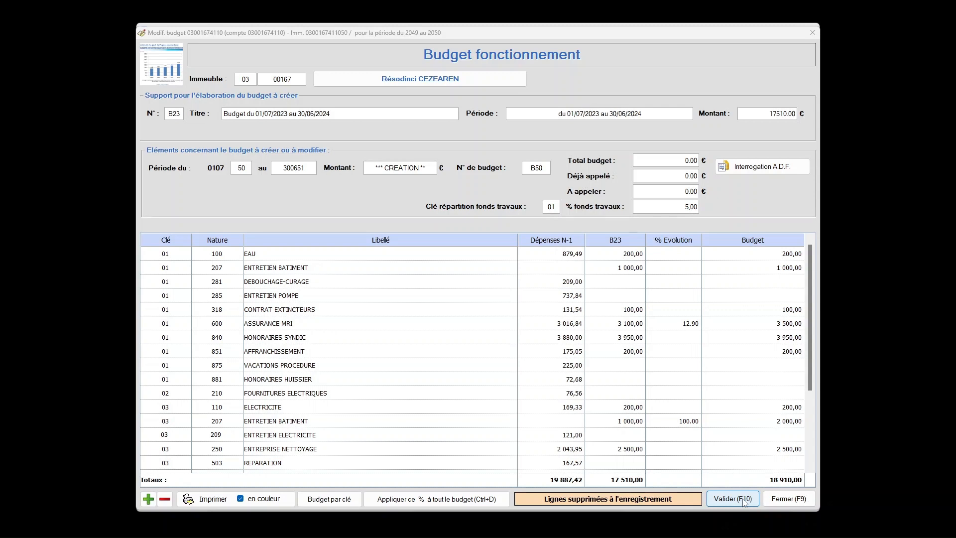
{"action": "left_click", "coordinate": [743, 503]}
{"action": "left_click", "coordinate": [508, 307]}
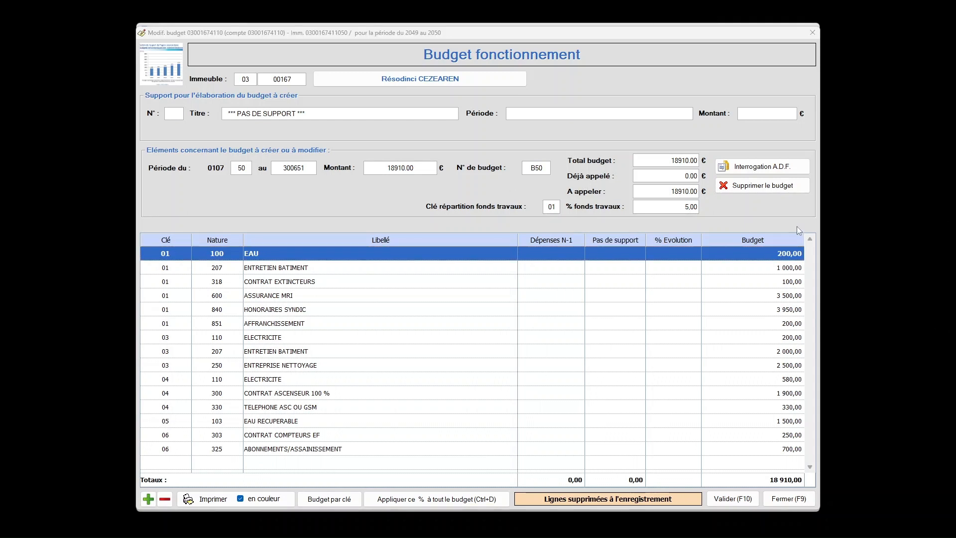
{"action": "left_click", "coordinate": [791, 499]}
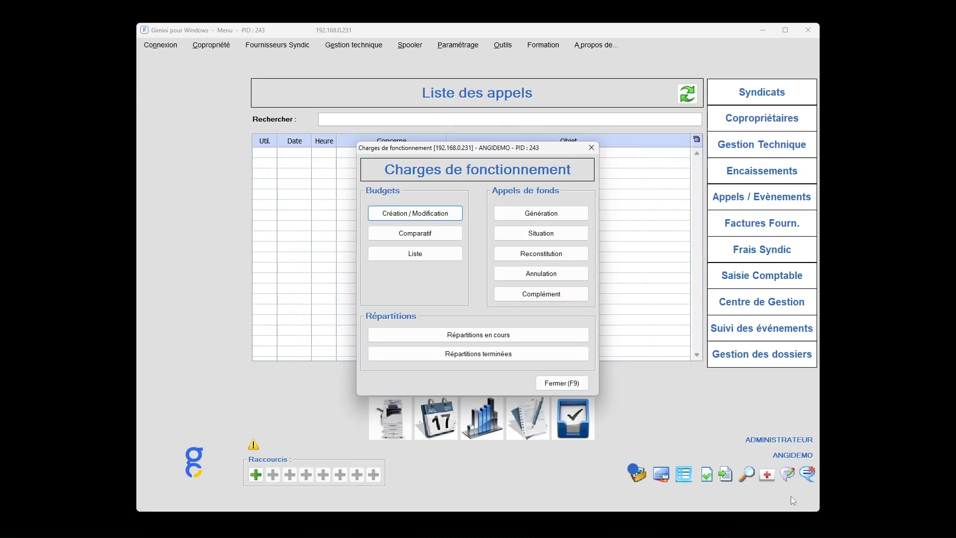
Set up a budget comparison for building 03 00167 with B23 in column 1 and the proposed budget B50 in column 2.
{"action": "left_click", "coordinate": [439, 236]}
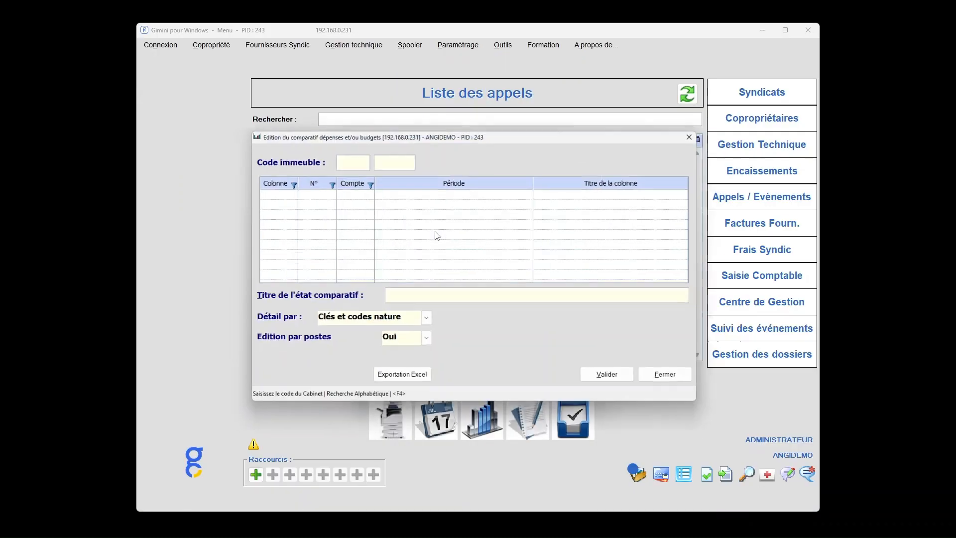
{"action": "type", "text": "03167"}
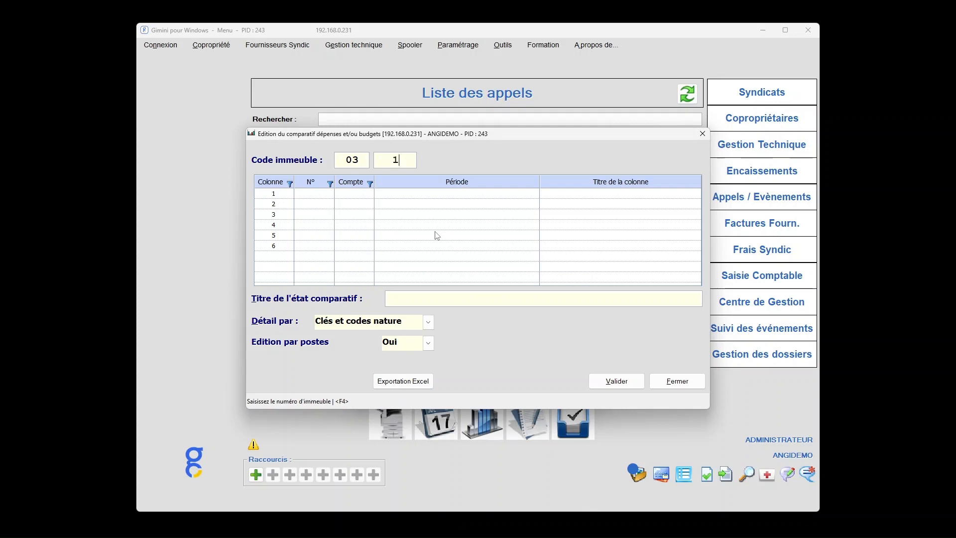
{"action": "key", "text": "Return"}
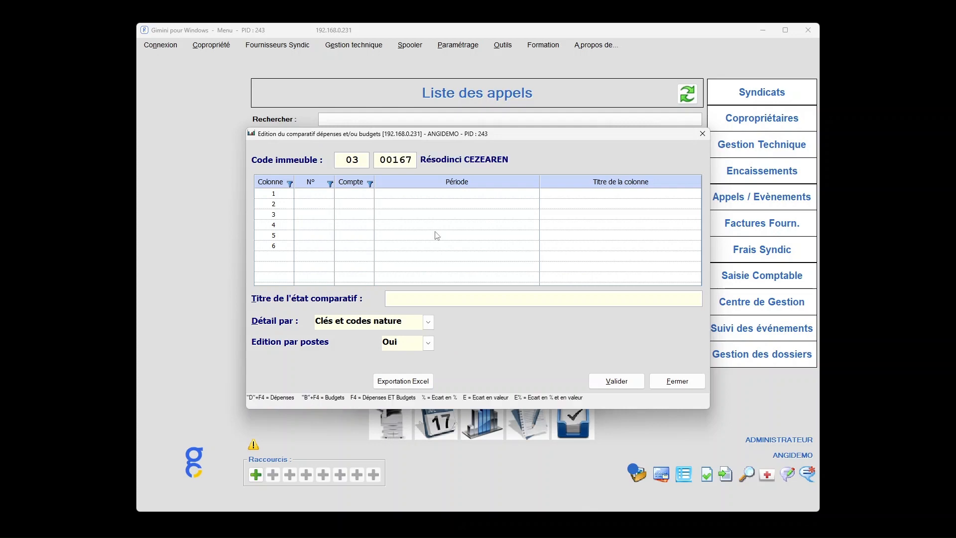
{"action": "key", "text": "F4"}
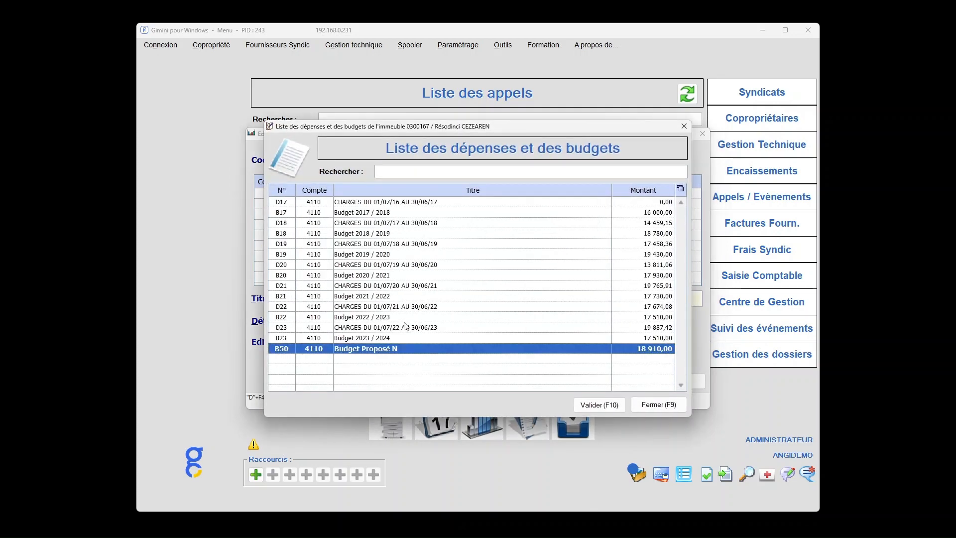
{"action": "left_click", "coordinate": [393, 340]}
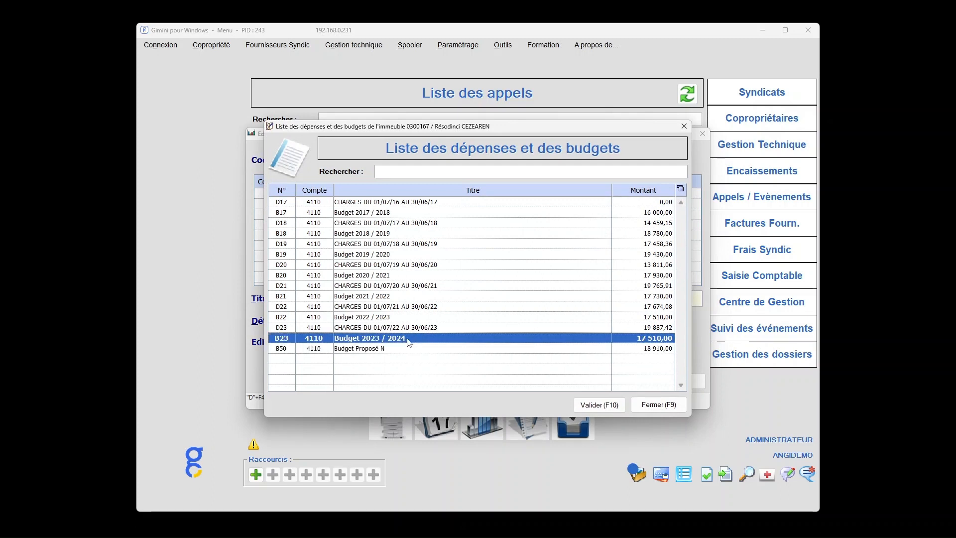
{"action": "double_click", "coordinate": [408, 339]}
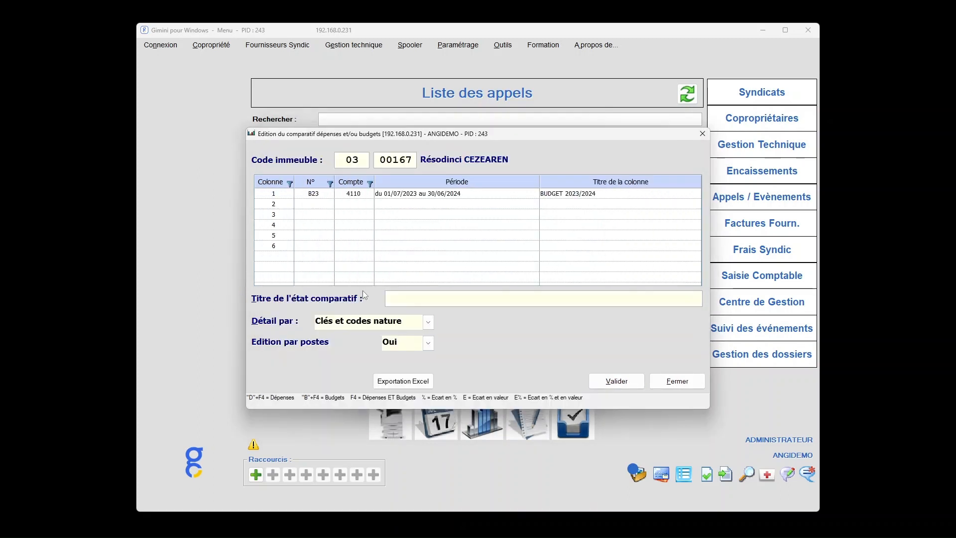
{"action": "key", "text": "F4"}
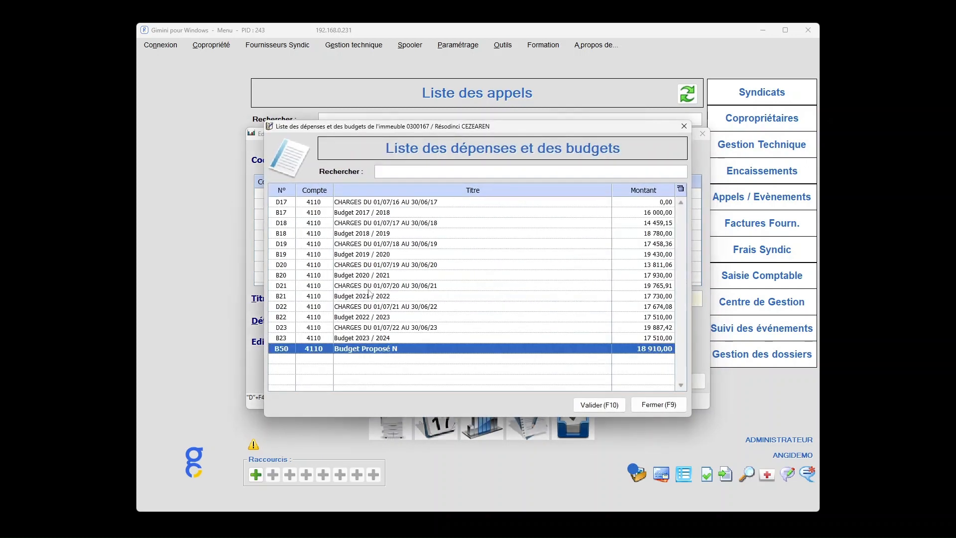
{"action": "double_click", "coordinate": [396, 349]}
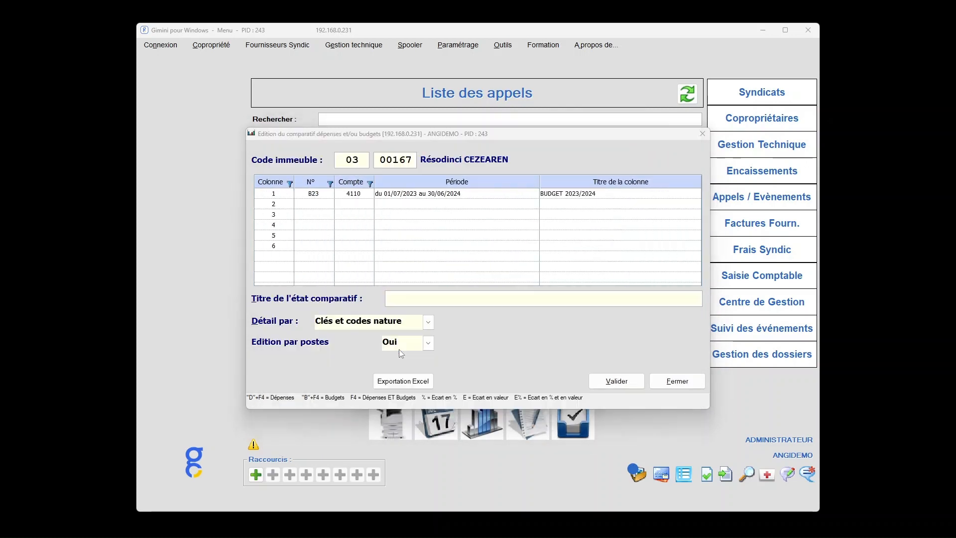
Title the comparison ACTUALISATION BUDGET 2023-2024 and generate the resulting report as a PDF from the print spooler.
{"action": "left_click", "coordinate": [419, 299]}
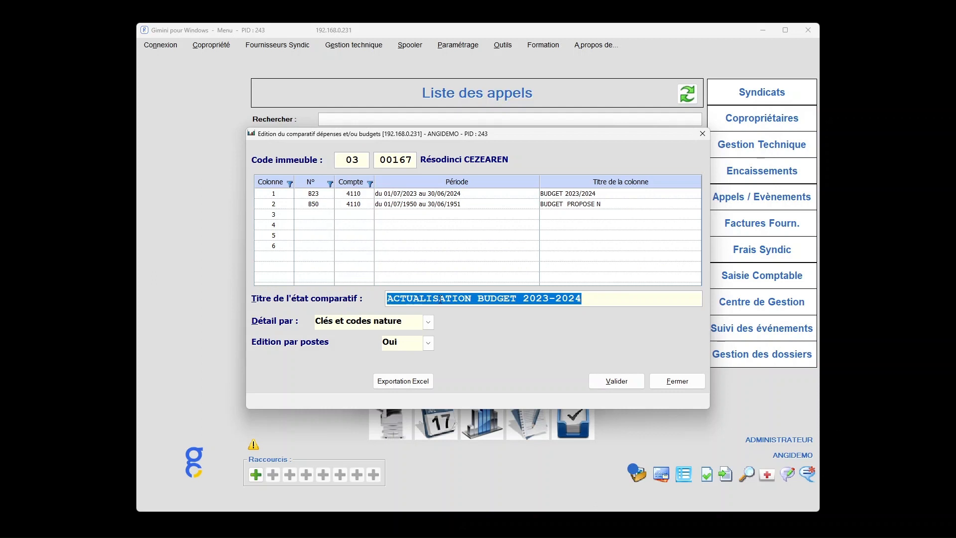
{"action": "left_click", "coordinate": [587, 304]}
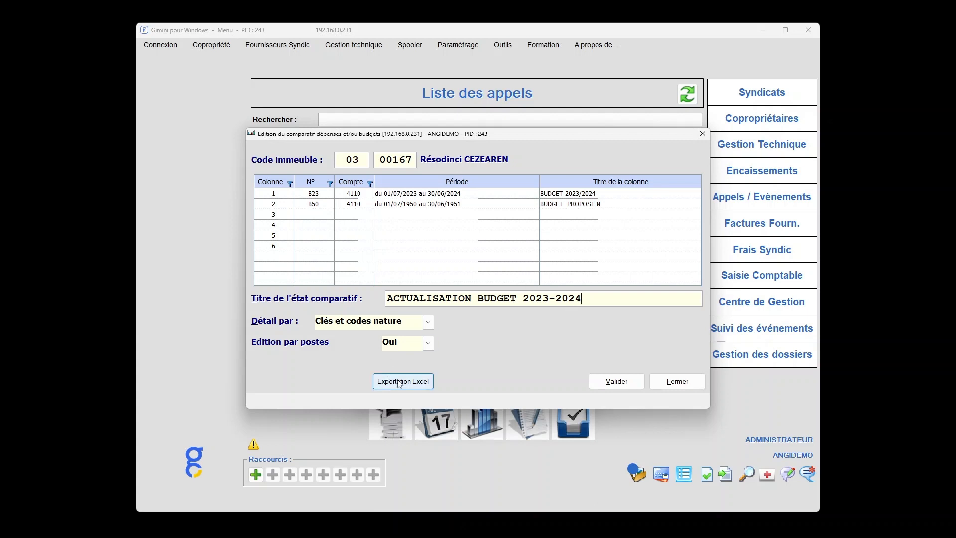
{"action": "left_click", "coordinate": [617, 382]}
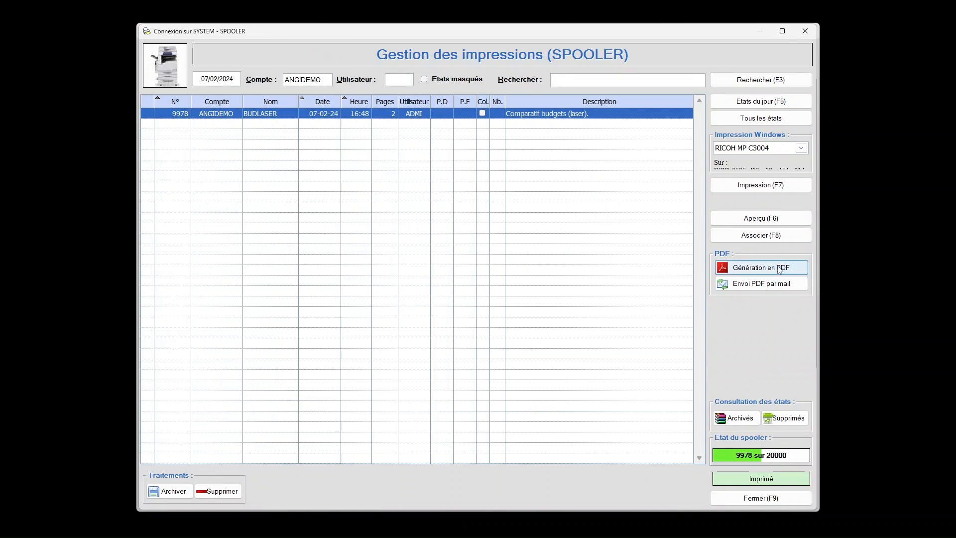
{"action": "left_click", "coordinate": [780, 268]}
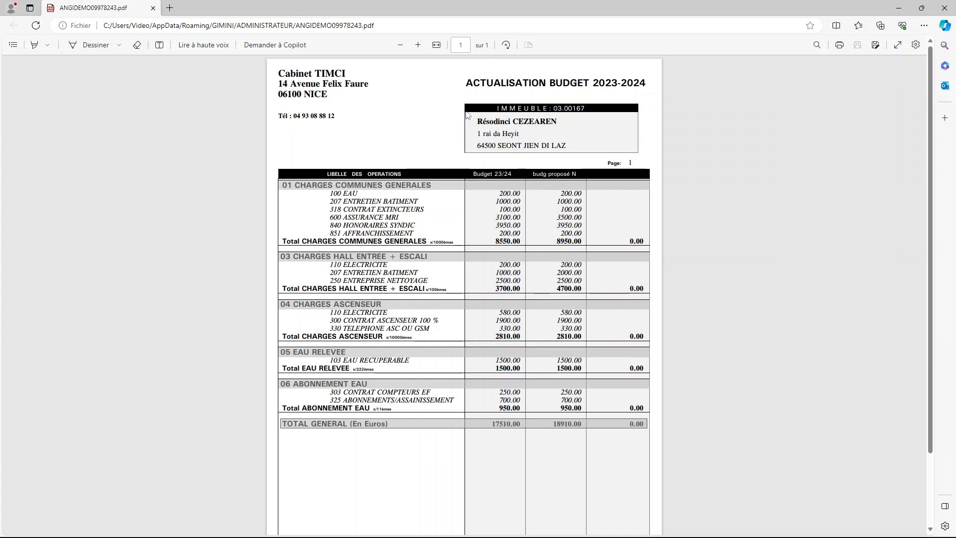
Examine the comparison's title and the ASSURANCE MRI amounts of both budgets in the PDF.
{"action": "left_click_drag", "start_coordinate": [464, 83], "coordinate": [647, 84]}
{"action": "left_click", "coordinate": [649, 151]}
{"action": "left_click_drag", "start_coordinate": [494, 218], "coordinate": [580, 218]}
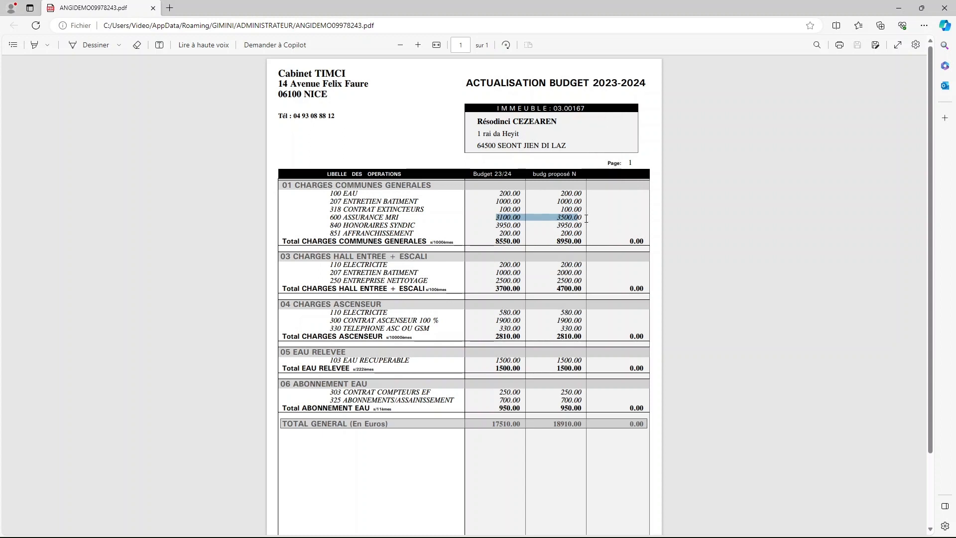
{"action": "left_click", "coordinate": [609, 221]}
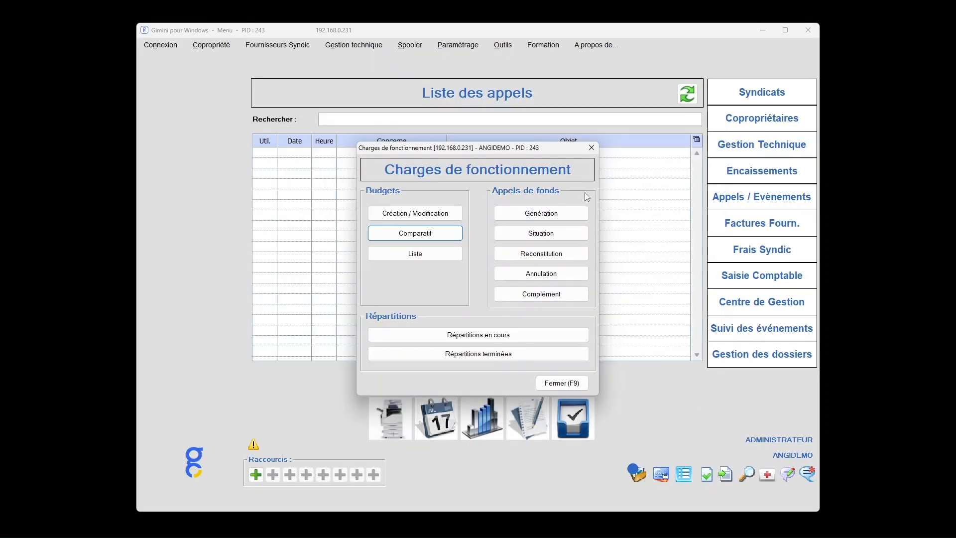
Start another operating budget entry for building 03 00167 with the proposed budget B50 as its support.
{"action": "left_click", "coordinate": [443, 214]}
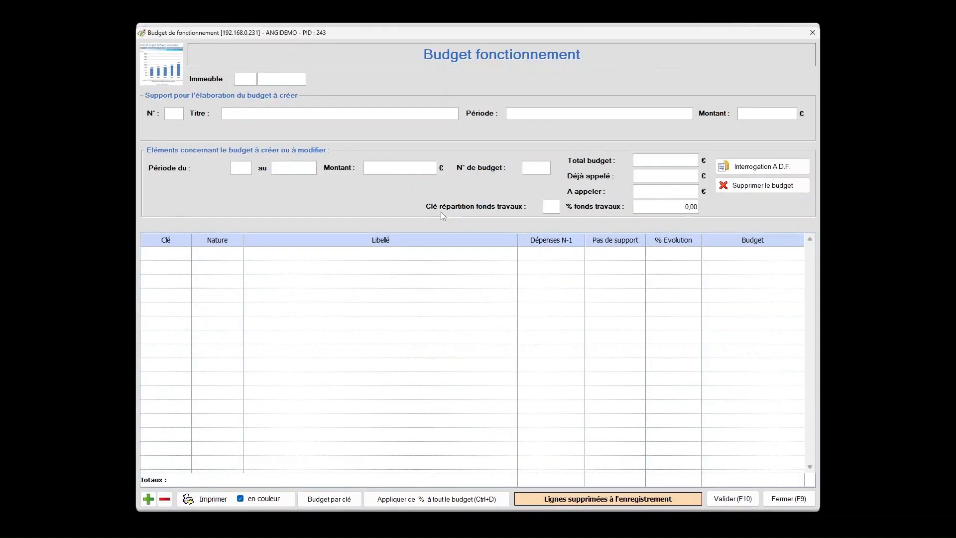
{"action": "type", "text": "03"}
{"action": "key", "text": "Tab"}
{"action": "type", "text": "167"}
{"action": "key", "text": "Tab"}
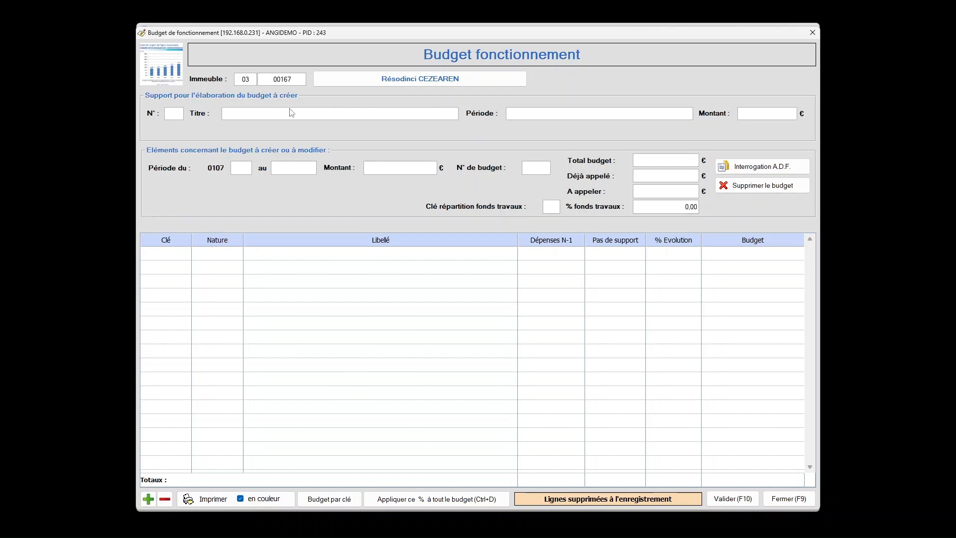
{"action": "type", "text": "B50"}
{"action": "key", "text": "BackSpace"}
{"action": "key", "text": "BackSpace"}
{"action": "key", "text": "BackSpace"}
{"action": "key", "text": "Return"}
{"action": "double_click", "coordinate": [388, 349]}
Set the budget period start year to 23 and choose to overwrite the current budget with the support.
{"action": "left_click", "coordinate": [239, 172]}
{"action": "type", "text": "23"}
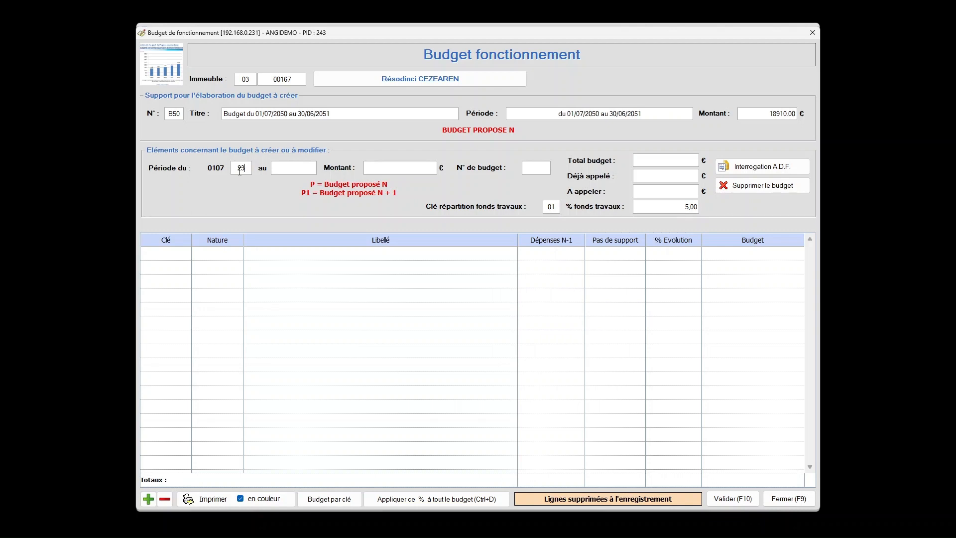
{"action": "key", "text": "Return"}
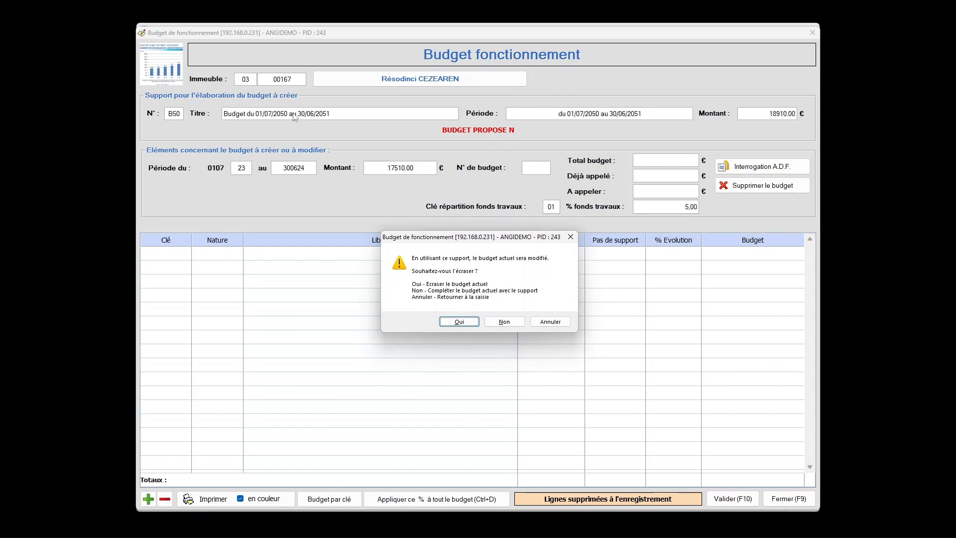
{"action": "left_click", "coordinate": [473, 323]}
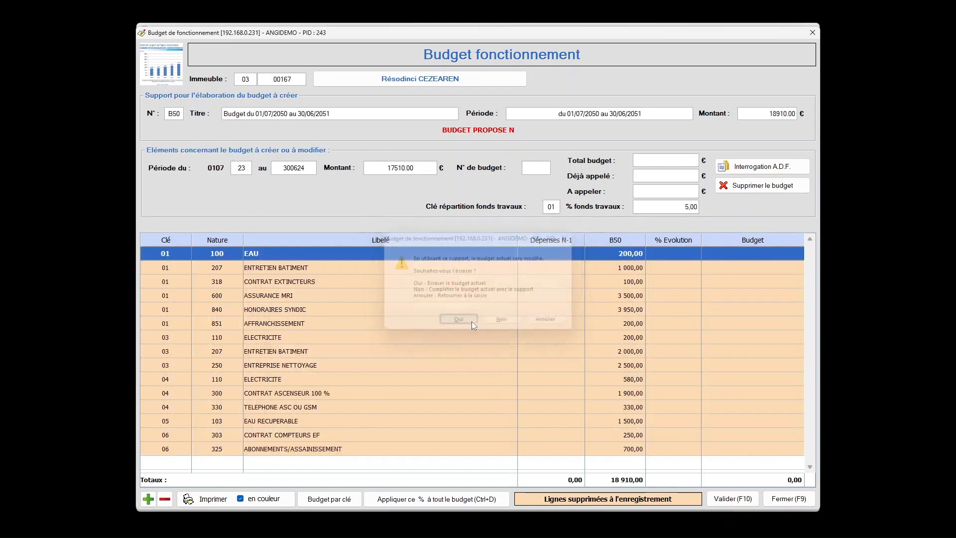
Apply an evolution of 0% to all lines of the 2023-2024 budget based on B50.
{"action": "left_click", "coordinate": [675, 253]}
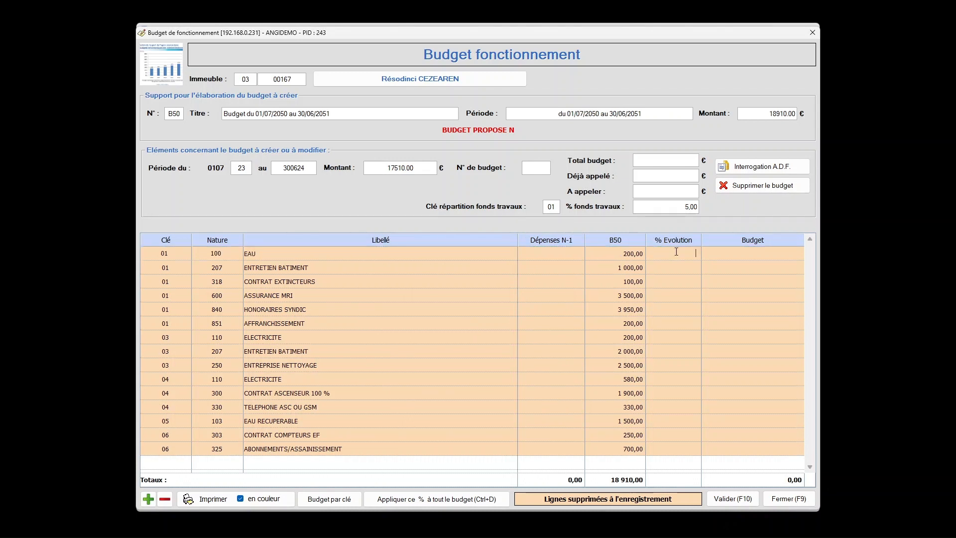
{"action": "key", "text": "ctrl+d"}
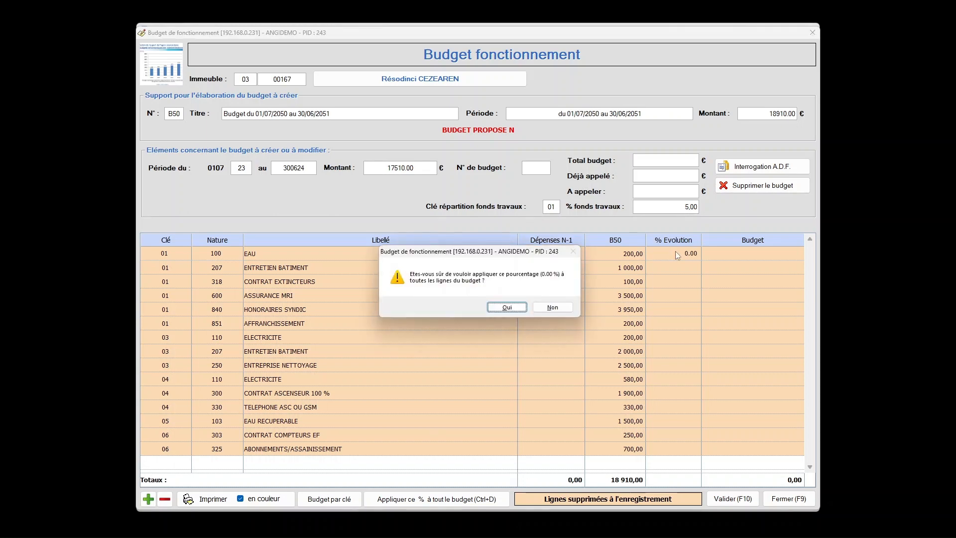
{"action": "left_click", "coordinate": [514, 309]}
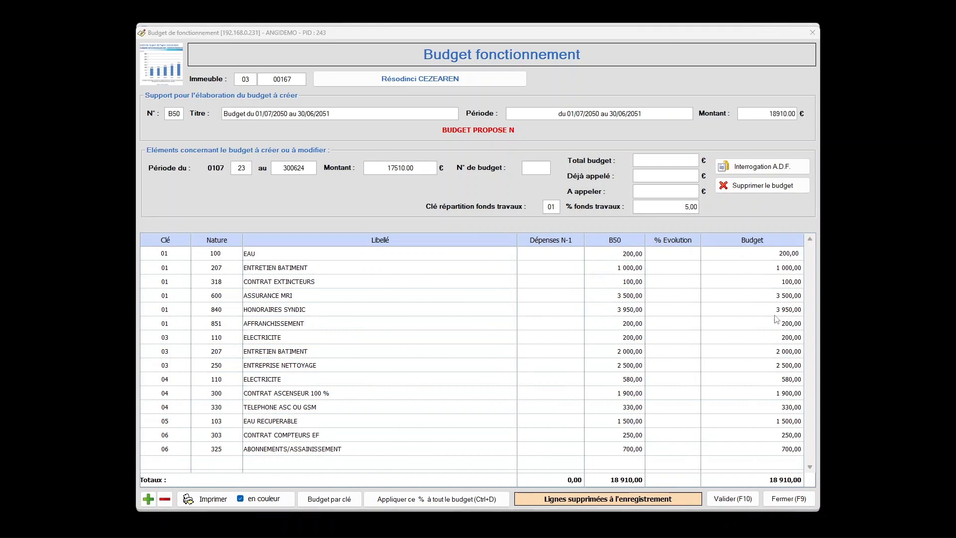
Save the 2023-2024 operating budget based on B50 and confirm the recording.
{"action": "left_click", "coordinate": [431, 169]}
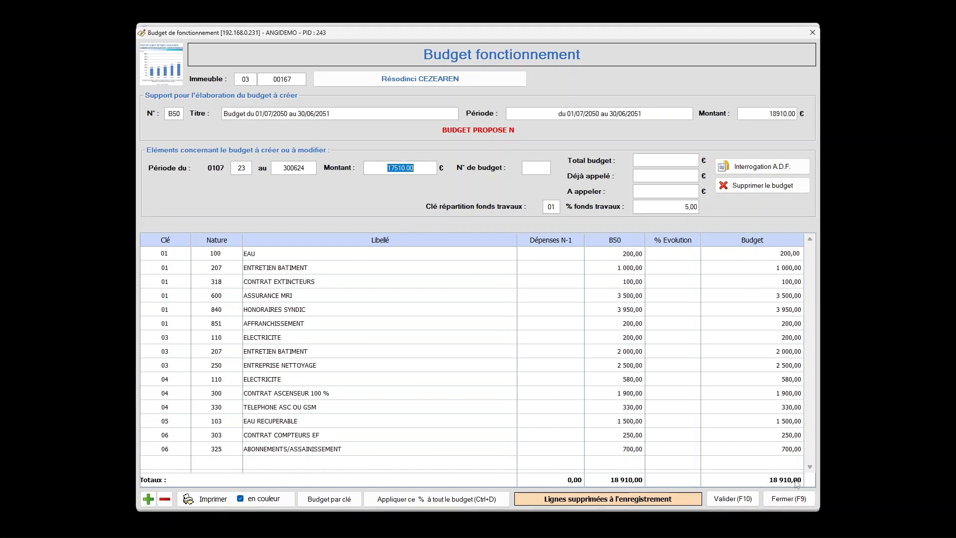
{"action": "left_click", "coordinate": [736, 500]}
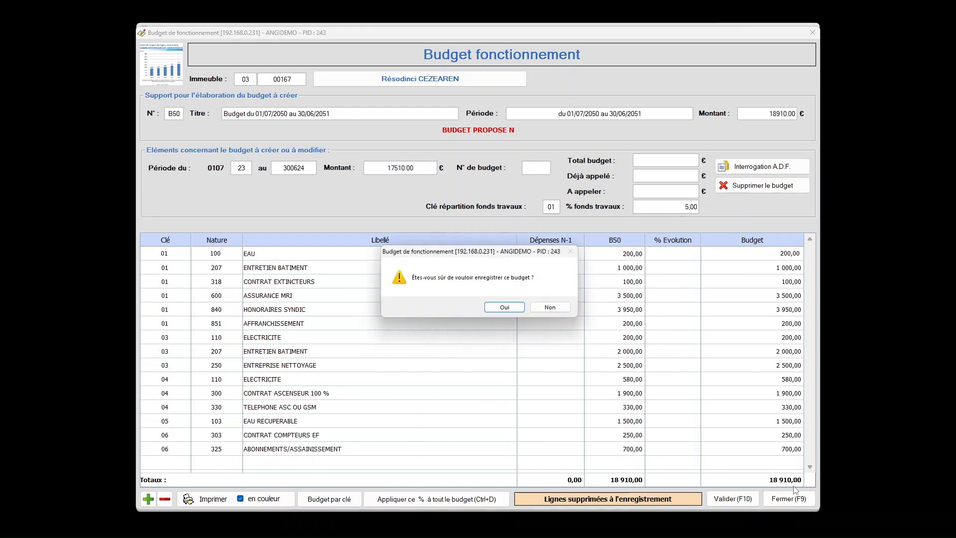
{"action": "left_click", "coordinate": [515, 307]}
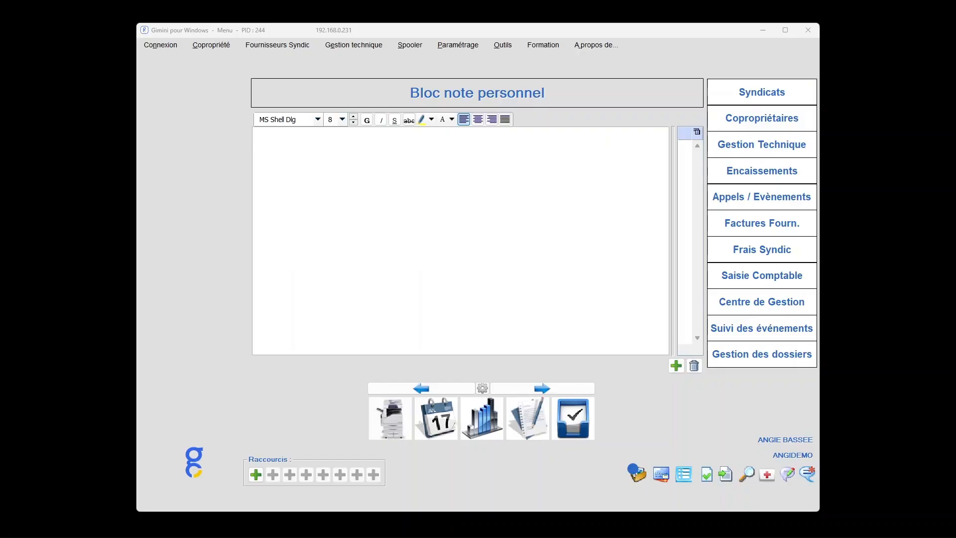
Open the budget creation and modification form for works and exceptional operations (Travaux et opérations exceptionnelles).
{"action": "left_click", "coordinate": [219, 47]}
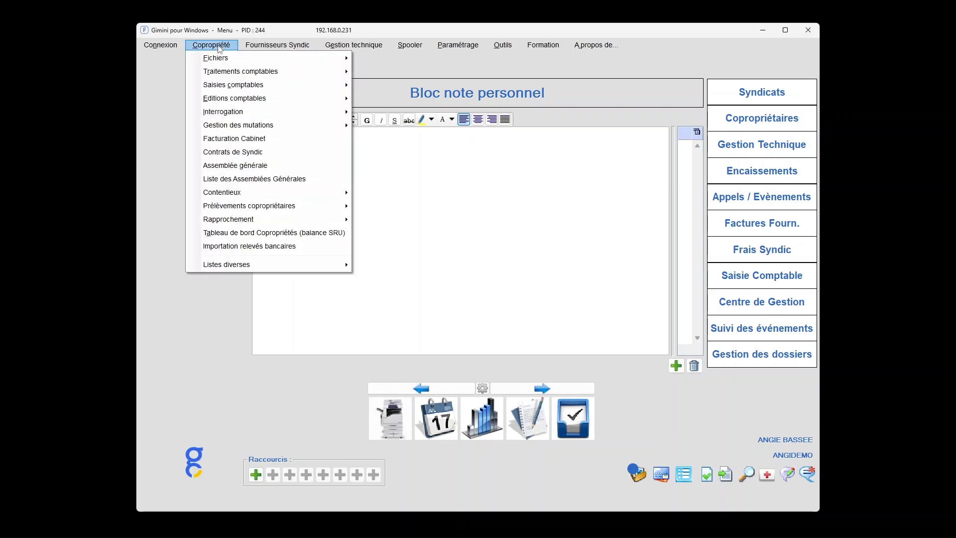
{"action": "mouse_move", "coordinate": [224, 73]}
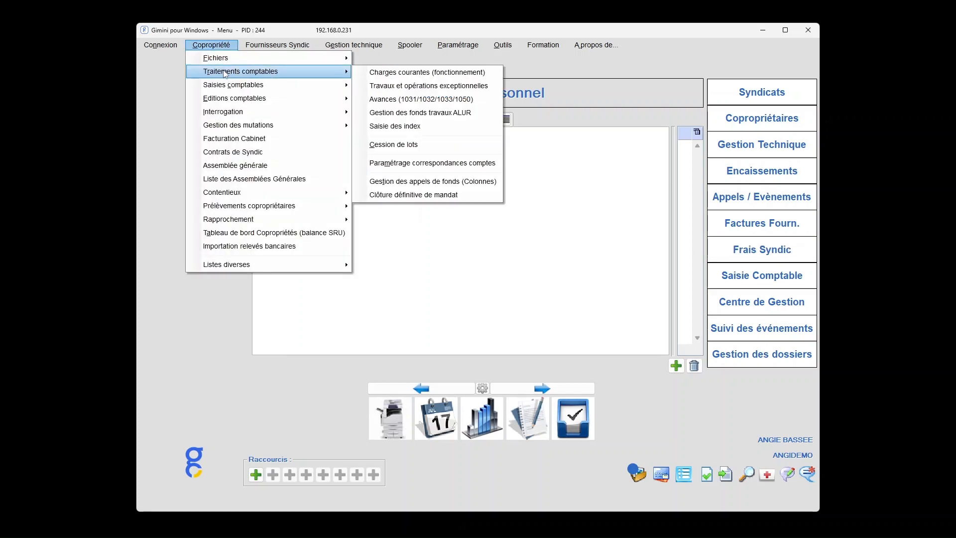
{"action": "left_click", "coordinate": [454, 87]}
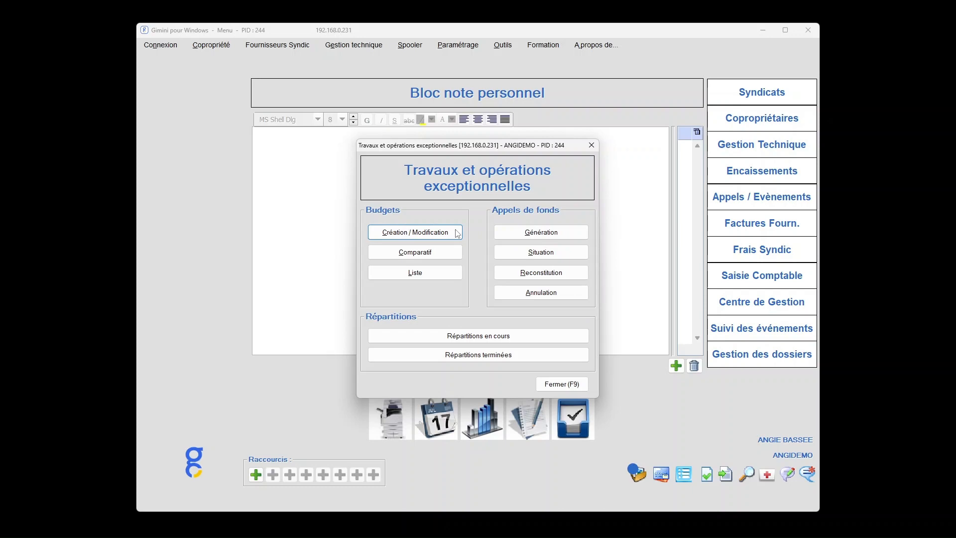
{"action": "left_click", "coordinate": [457, 233]}
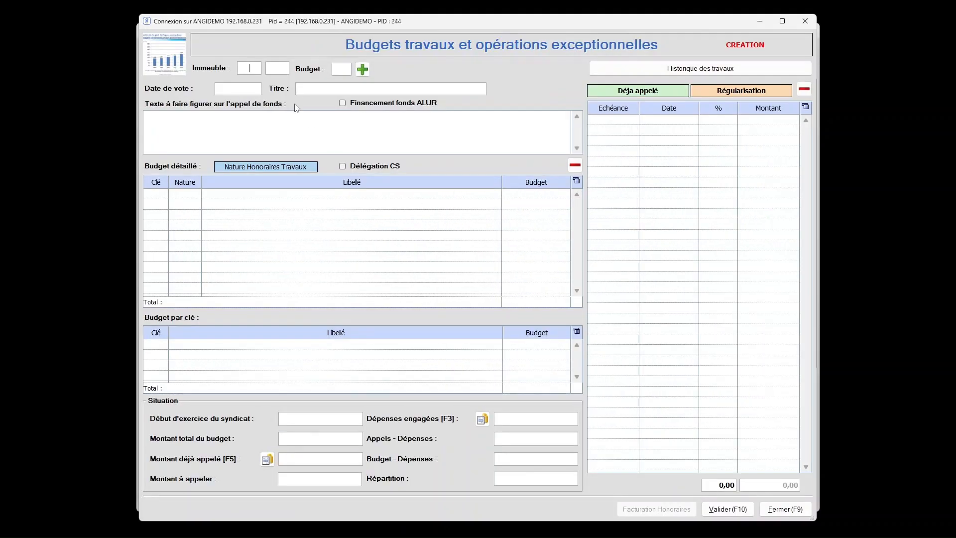
Start a new works budget for building 03 00167.
{"action": "type", "text": "03"}
{"action": "type", "text": "1"}
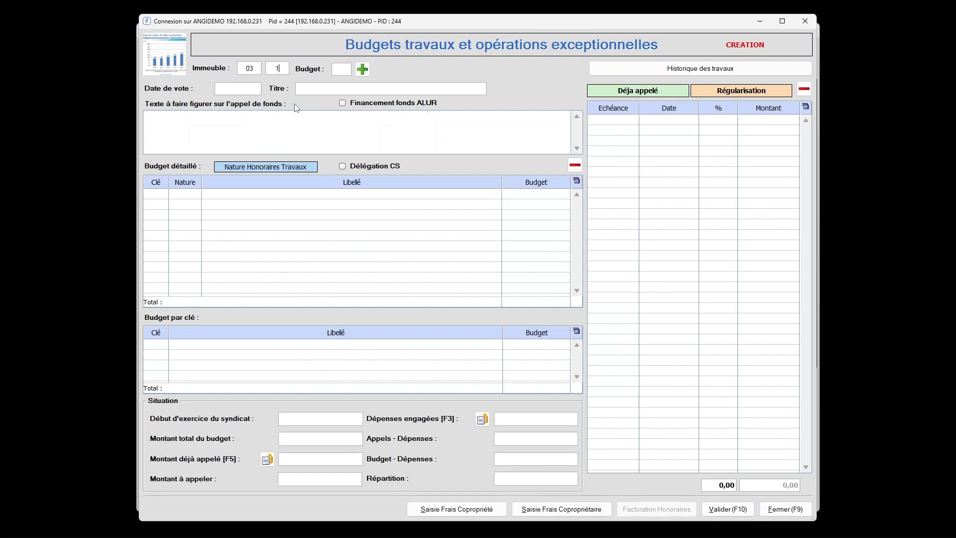
{"action": "type", "text": "67"}
{"action": "key", "text": "Tab"}
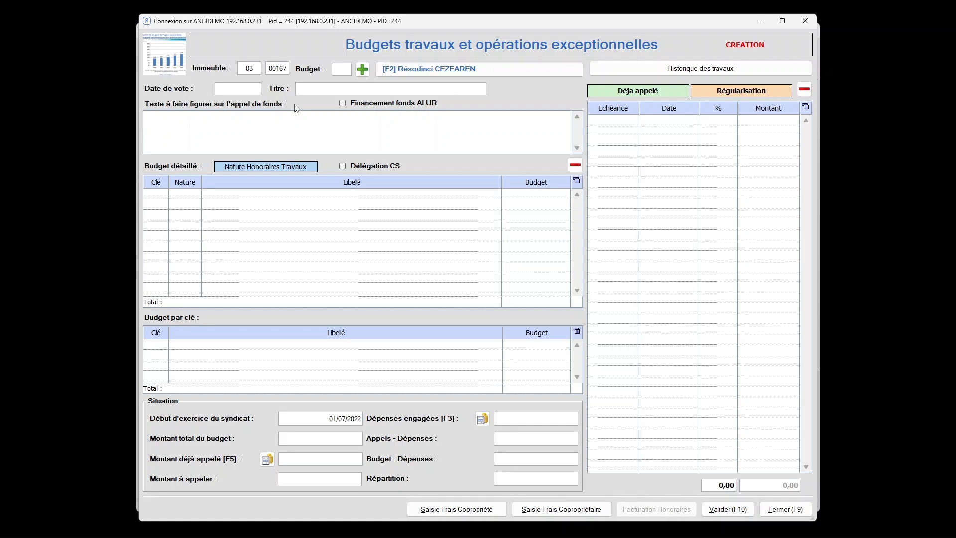
{"action": "left_click", "coordinate": [363, 69]}
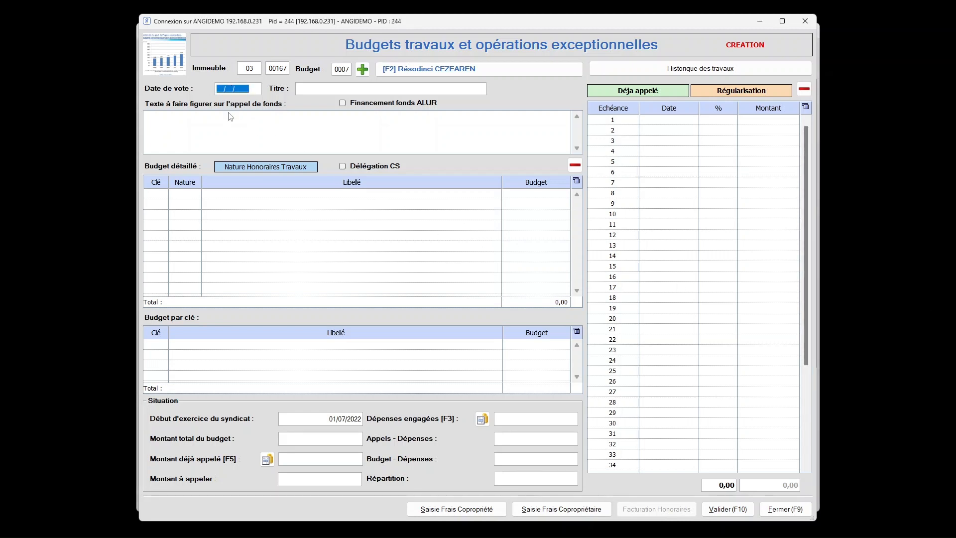
Set the works budget's vote date to 15/01/2024 and its title to "refection cage escaliers".
{"action": "type", "text": "150124"}
{"action": "key", "text": "Tab"}
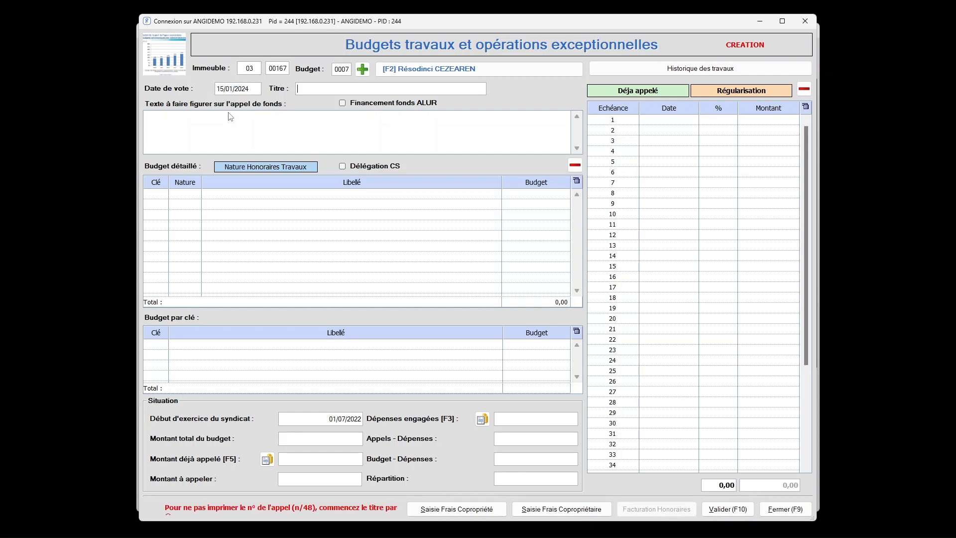
{"action": "type", "text": "refection cage escaliers"}
Enter "Resolution 9" as the text shown on the works budget's call for funds.
{"action": "left_click", "coordinate": [229, 113]}
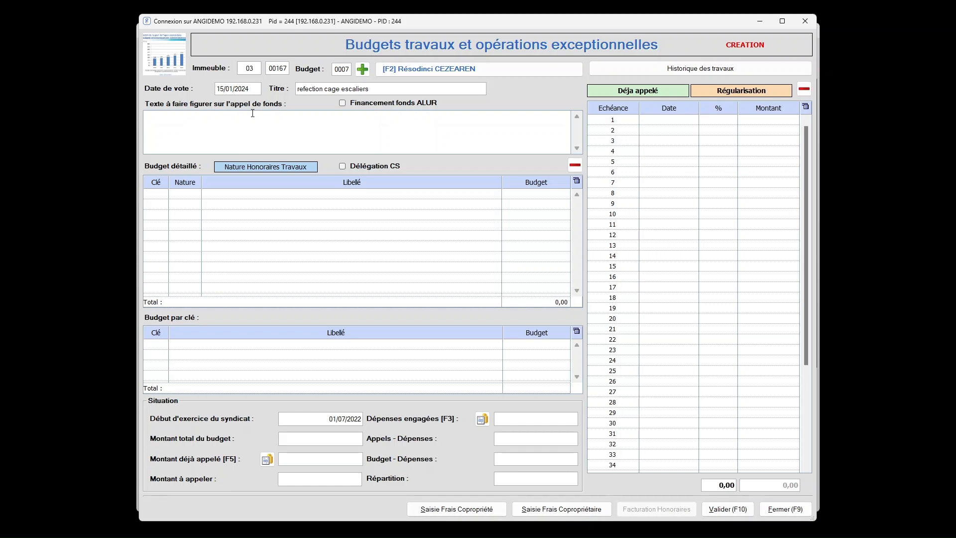
{"action": "type", "text": "Resolution 9"}
{"action": "key", "text": "Tab"}
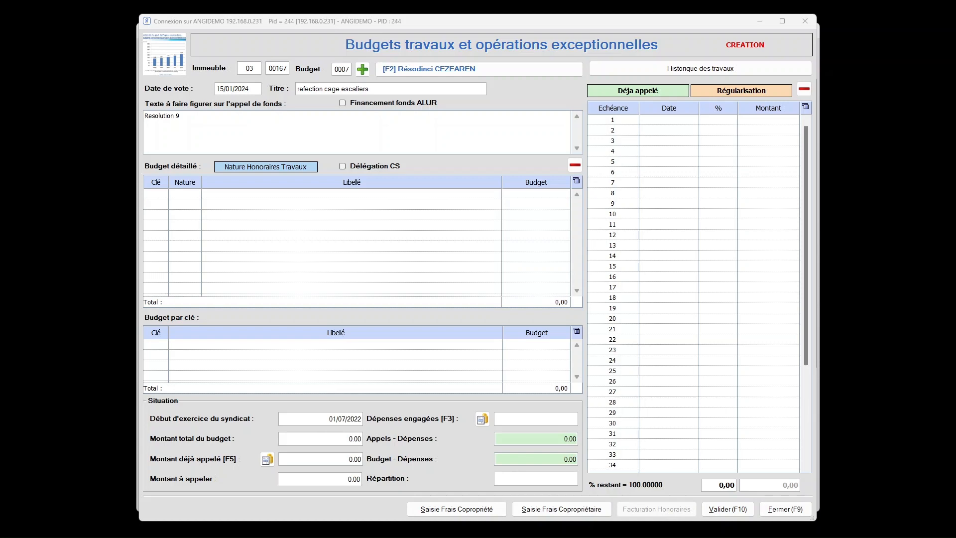
Add a detailed budget line for key 03 CHARGES HALL ENTREE + ESCA with nature 950 and an amount of 3000.
{"action": "left_click", "coordinate": [157, 195]}
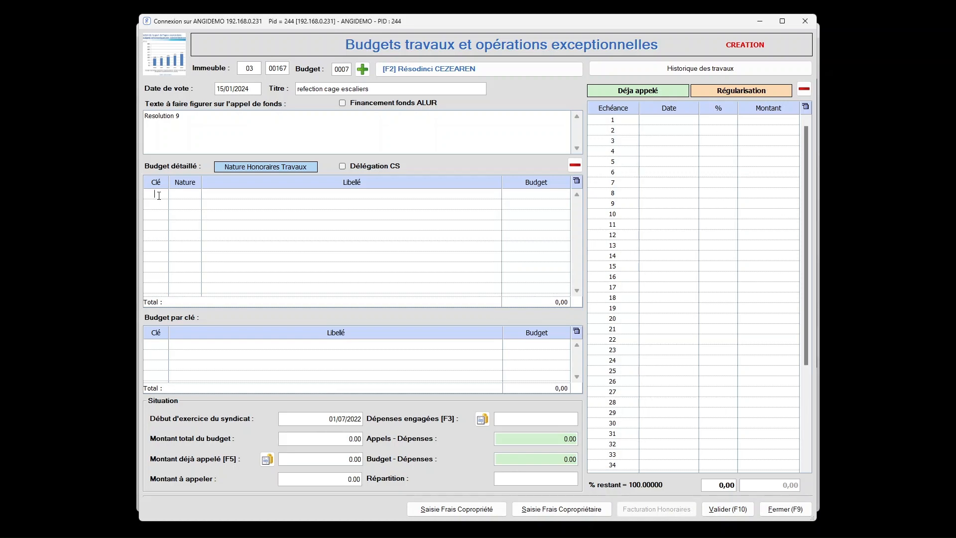
{"action": "double_click", "coordinate": [159, 196]}
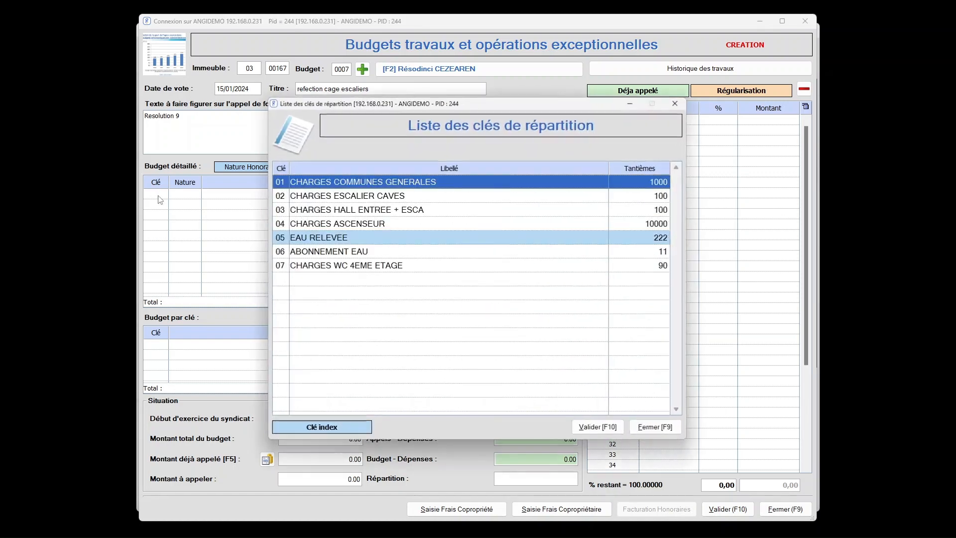
{"action": "double_click", "coordinate": [389, 209]}
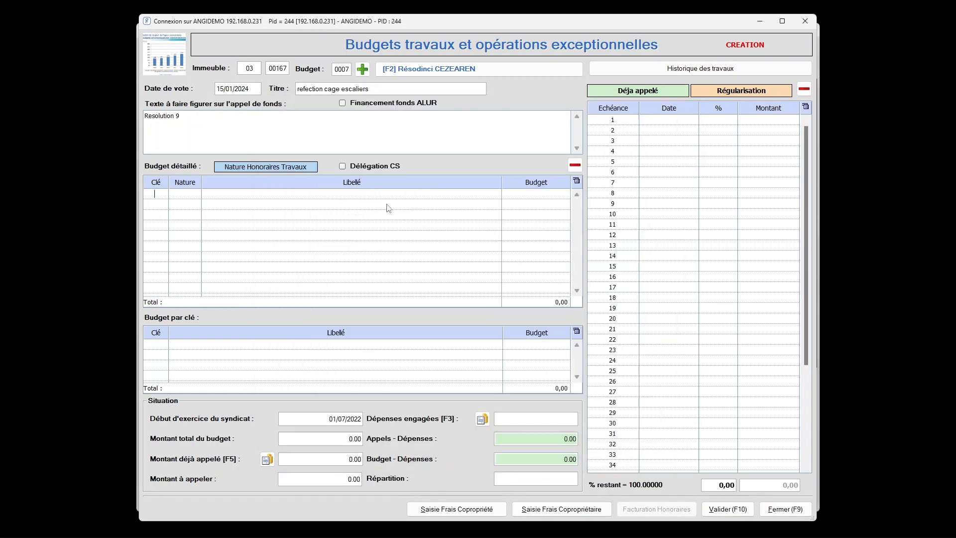
{"action": "key", "text": "Tab"}
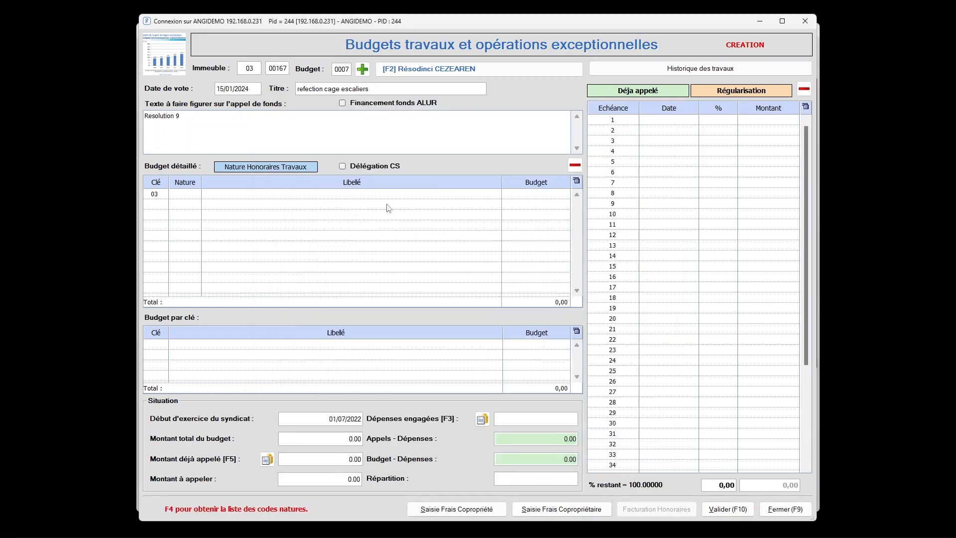
{"action": "type", "text": "950"}
{"action": "key", "text": "Tab"}
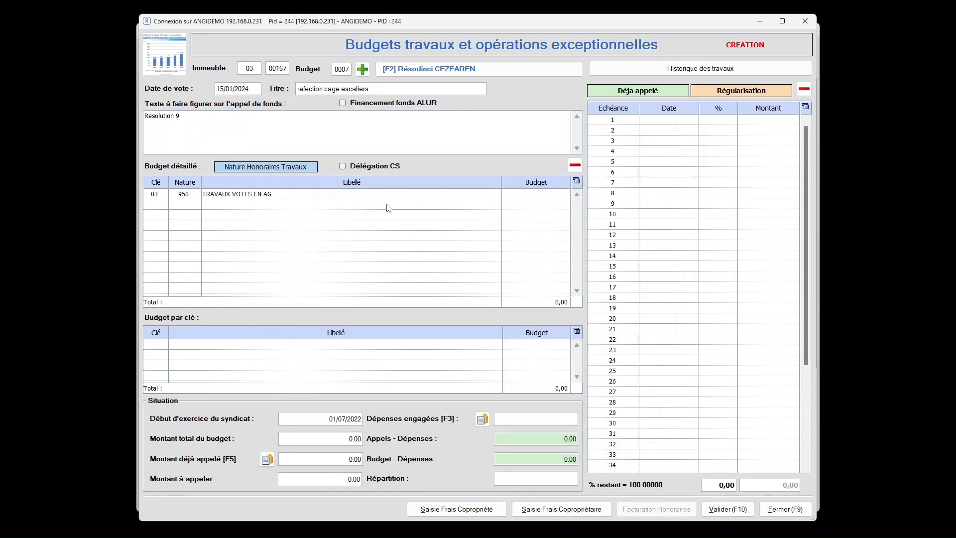
{"action": "type", "text": "3000"}
{"action": "key", "text": "Tab"}
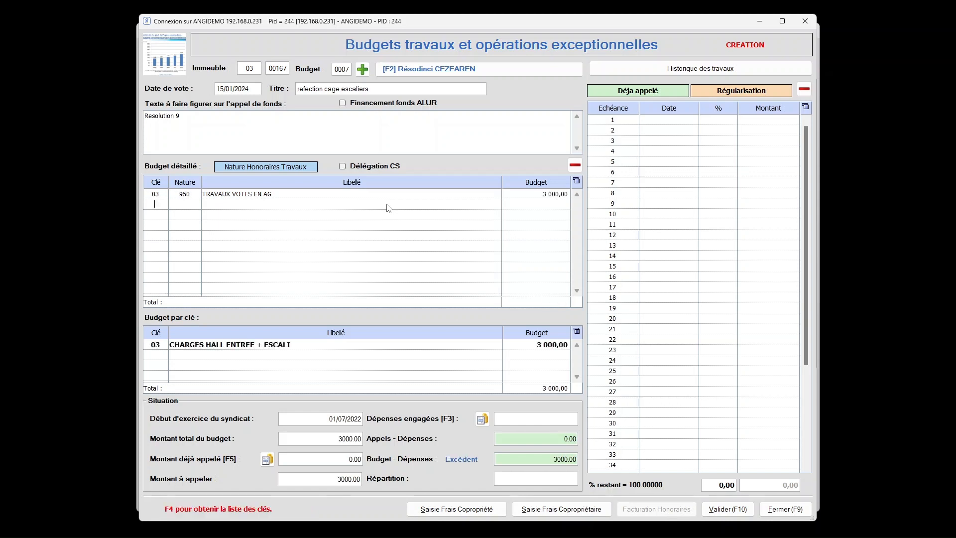
Add a detailed budget line for key 03 with nature 951 and an amount of 150.
{"action": "type", "text": "03"}
{"action": "key", "text": "Tab"}
{"action": "type", "text": "951"}
{"action": "key", "text": "Tab"}
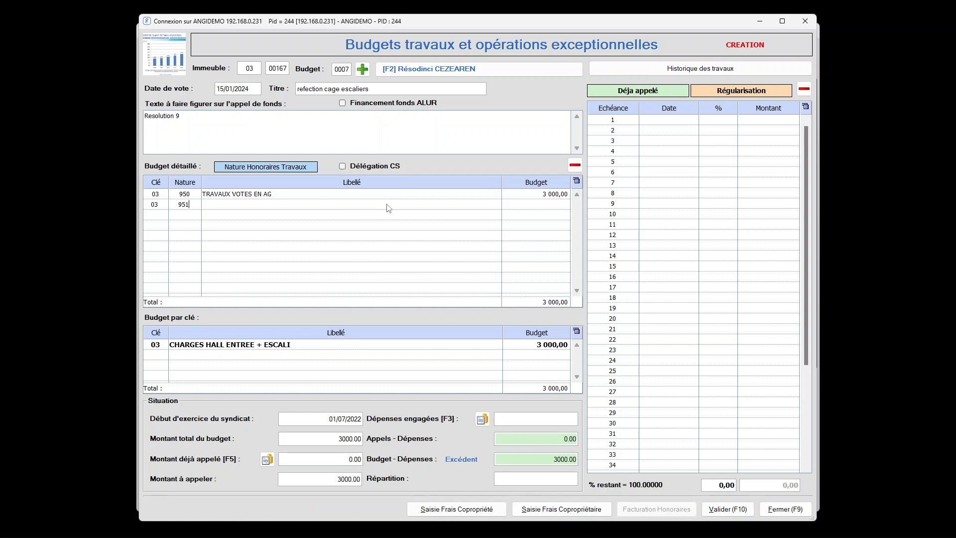
{"action": "type", "text": "150"}
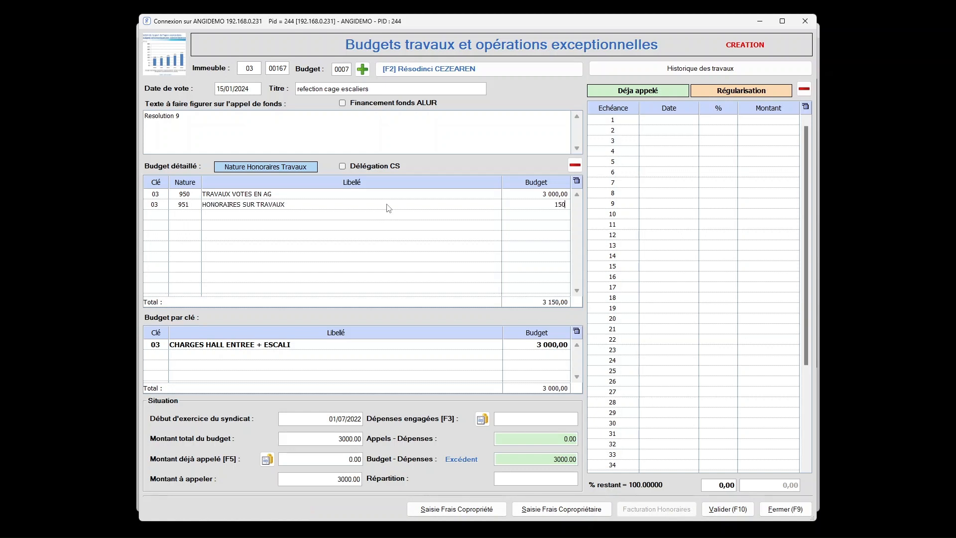
{"action": "key", "text": "Tab"}
Add a detailed budget line for key 02 with nature 950 and an amount of 2000.
{"action": "type", "text": "02"}
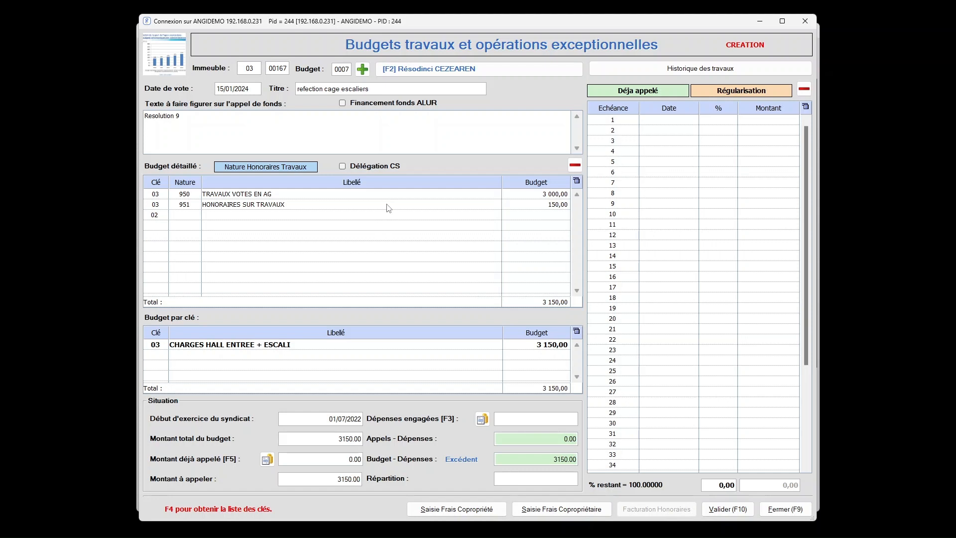
{"action": "key", "text": "Tab"}
{"action": "type", "text": "950"}
{"action": "key", "text": "Tab"}
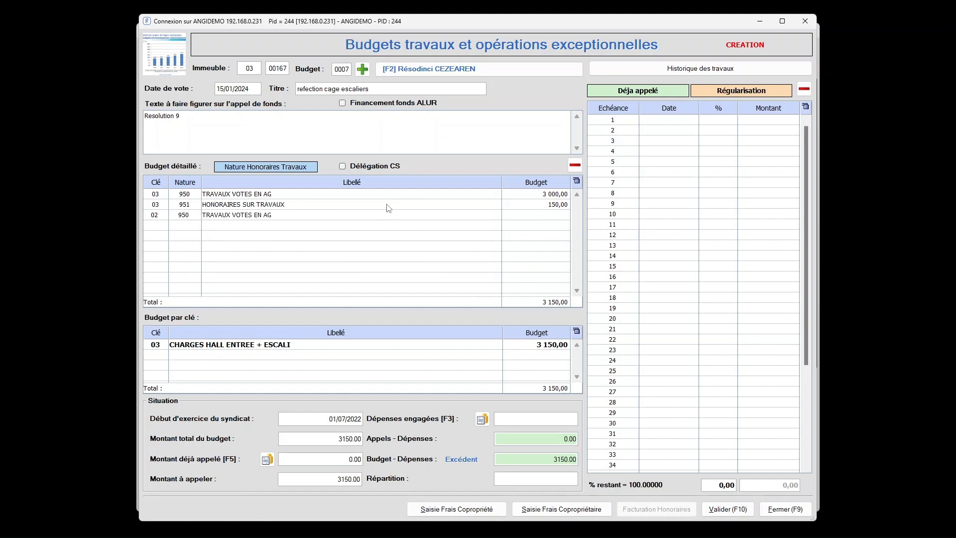
{"action": "type", "text": "2000"}
{"action": "key", "text": "Tab"}
Add a detailed budget line for key 02 with nature 951 and an amount of 100.
{"action": "type", "text": "02"}
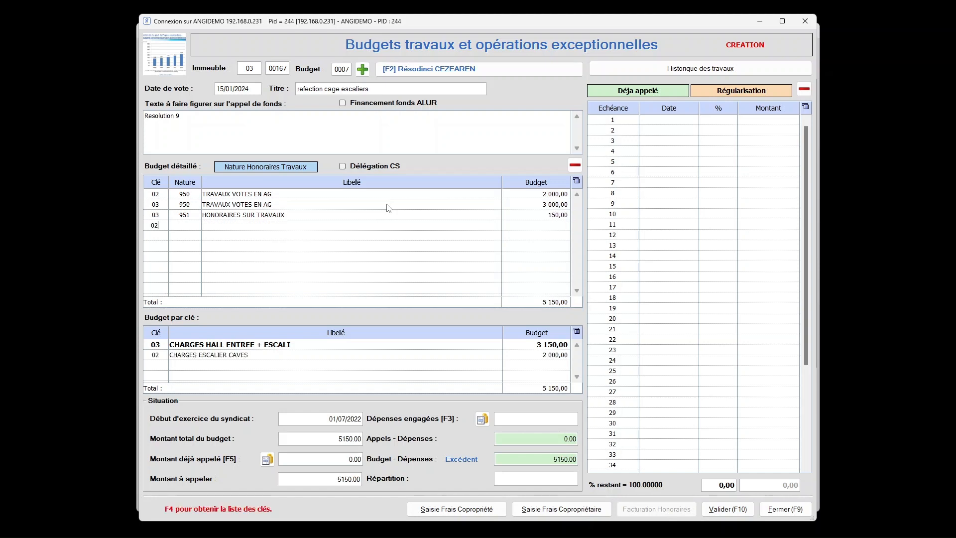
{"action": "key", "text": "Tab"}
{"action": "type", "text": "951"}
{"action": "key", "text": "Tab"}
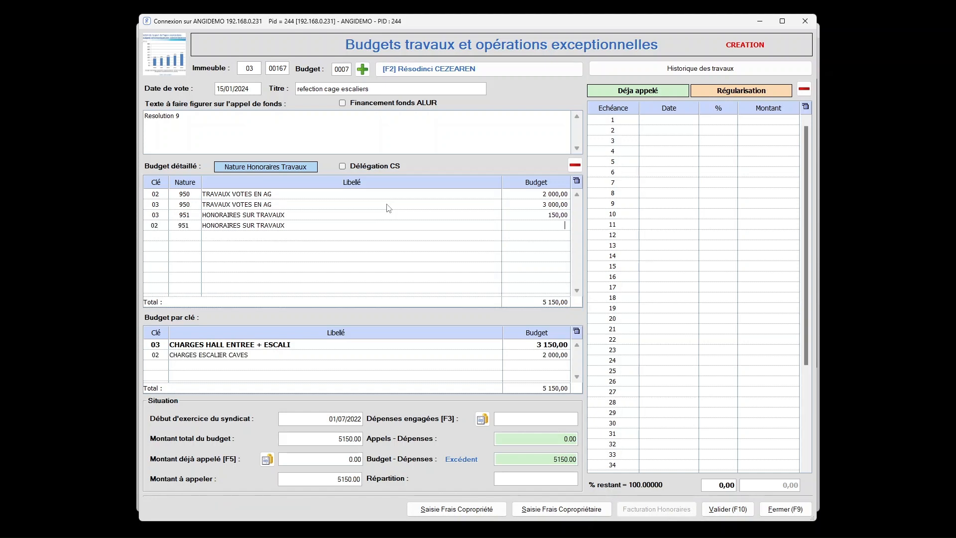
{"action": "type", "text": "100"}
{"action": "key", "text": "Tab"}
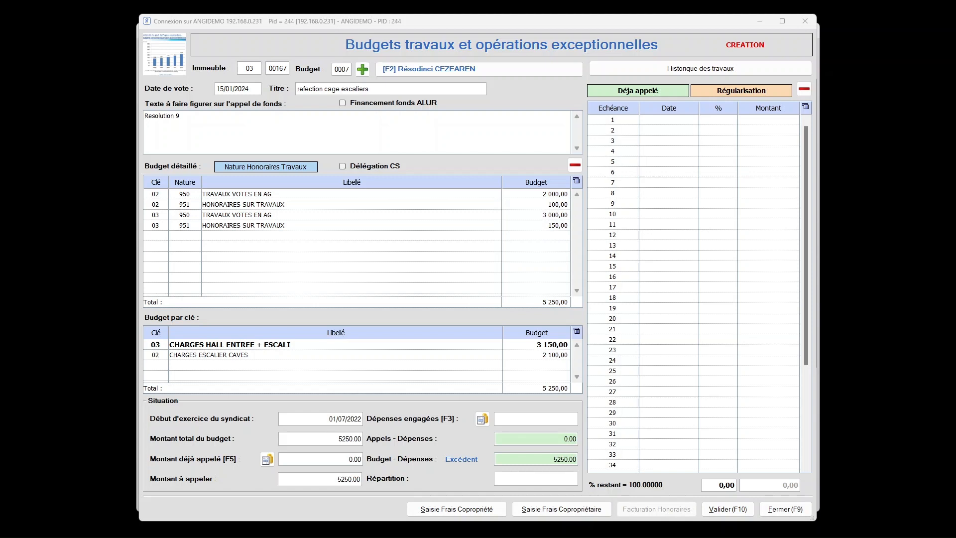
Set the first instalment of the works budget to 01/04/2024 at 50%.
{"action": "left_click", "coordinate": [679, 121]}
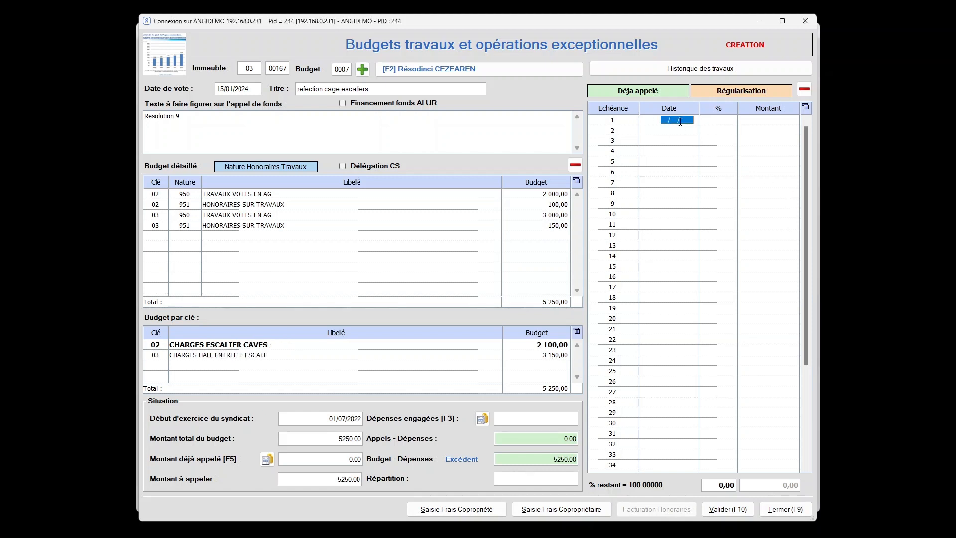
{"action": "type", "text": "01042024"}
{"action": "key", "text": "Tab"}
{"action": "type", "text": "50"}
{"action": "key", "text": "Return"}
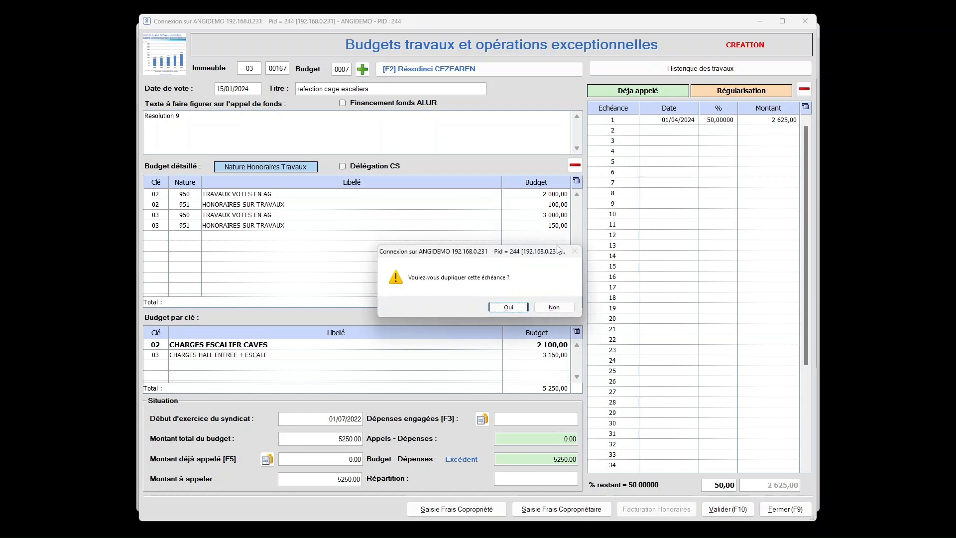
Duplicate the first instalment with 3 months between instalments.
{"action": "left_click", "coordinate": [511, 308]}
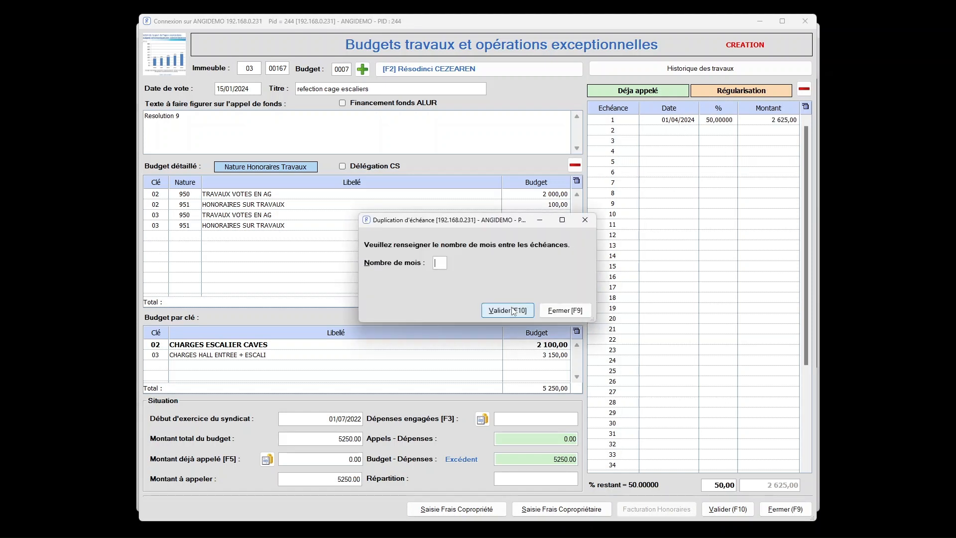
{"action": "type", "text": "3"}
{"action": "left_click", "coordinate": [512, 310]}
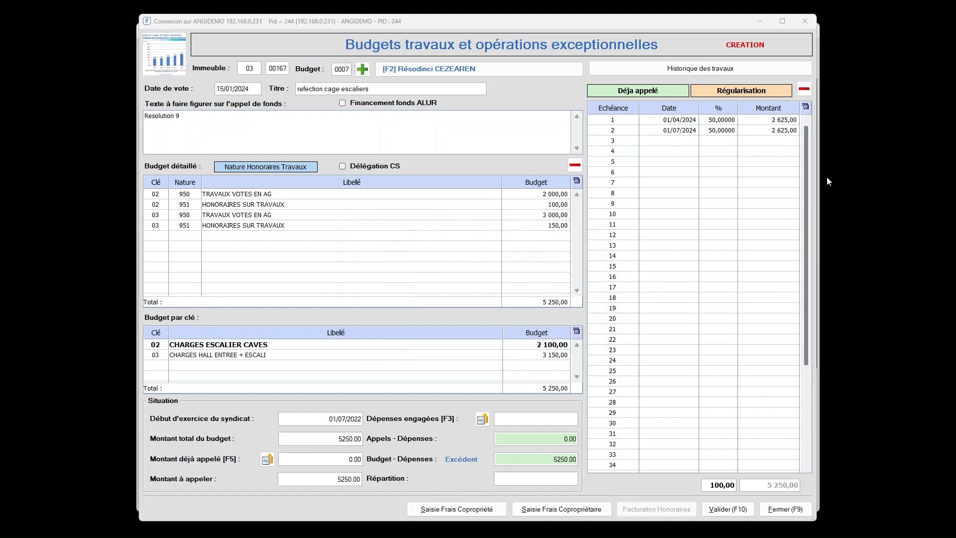
Change the second instalment's date to 01/10/2024 and save the works budget.
{"action": "left_click", "coordinate": [668, 131]}
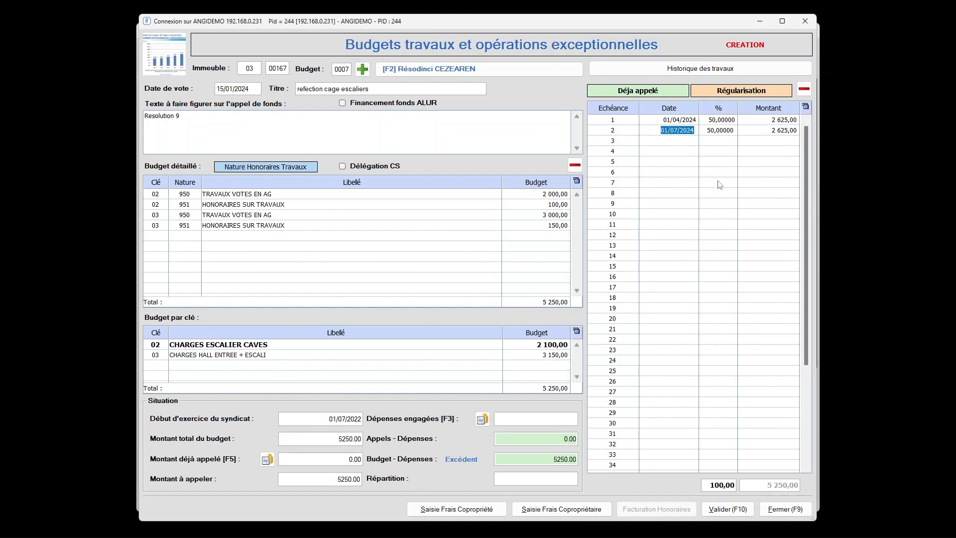
{"action": "type", "text": "01/10/"}
{"action": "type", "text": "2024"}
{"action": "key", "text": "Tab"}
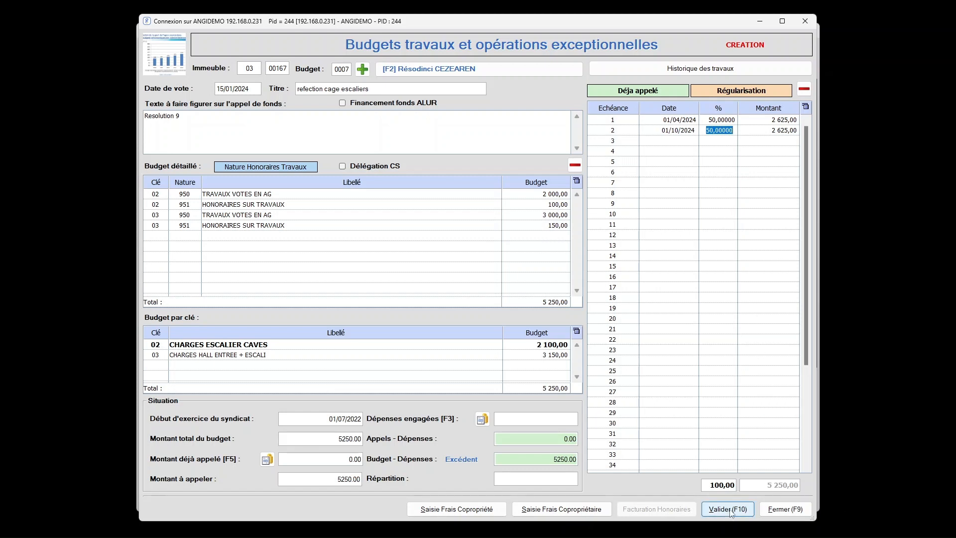
{"action": "key", "text": "Tab"}
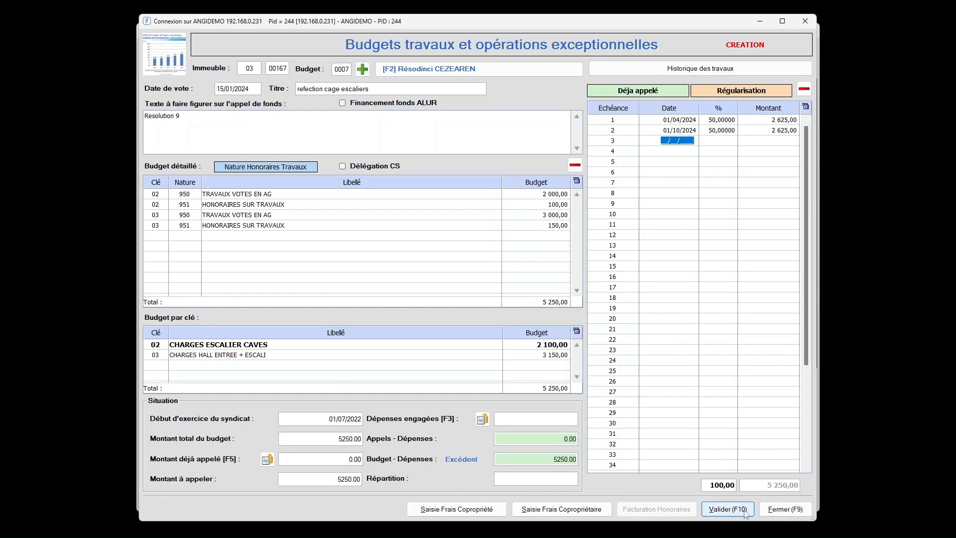
{"action": "left_click", "coordinate": [730, 513]}
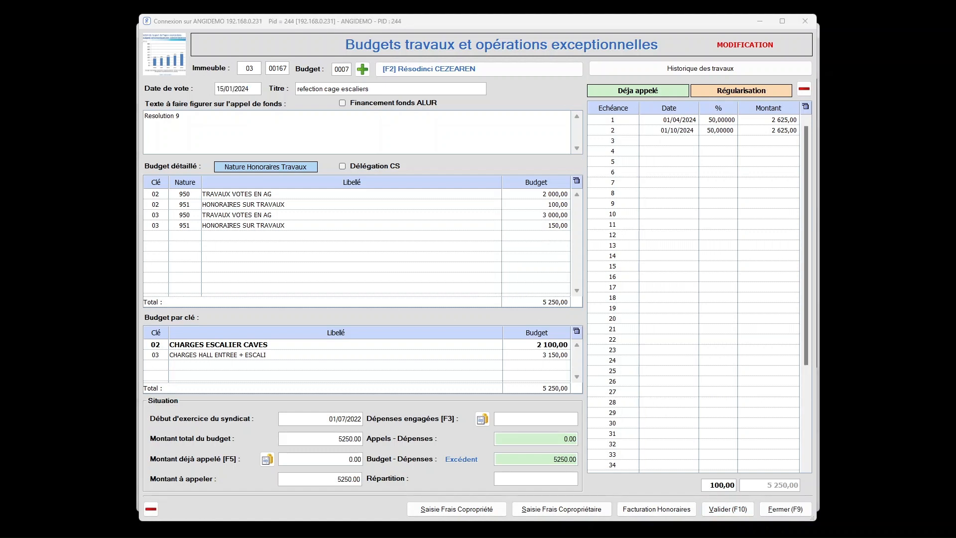
Change the second instalment's date to 01/07/2024 and save the works budget.
{"action": "left_click", "coordinate": [651, 130]}
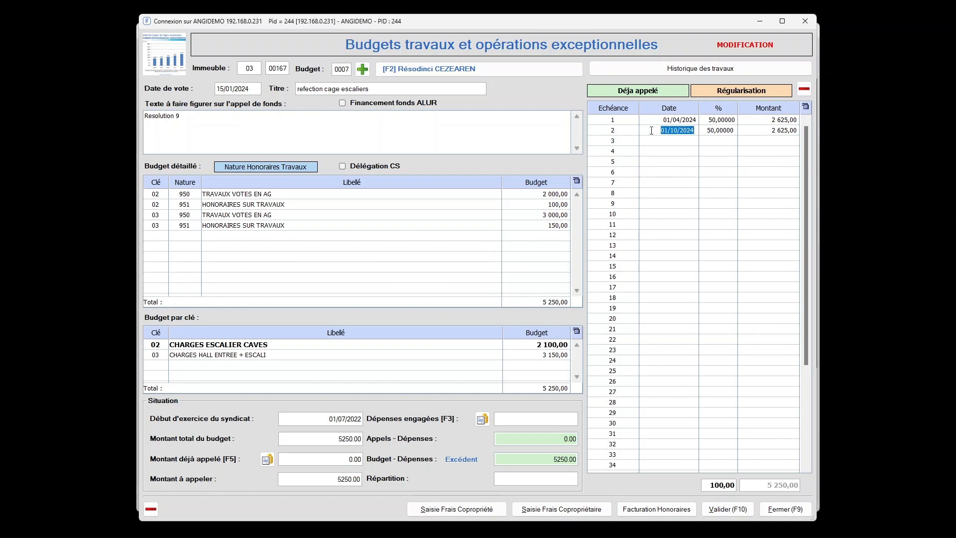
{"action": "type", "text": "01/07/24"}
{"action": "key", "text": "Tab"}
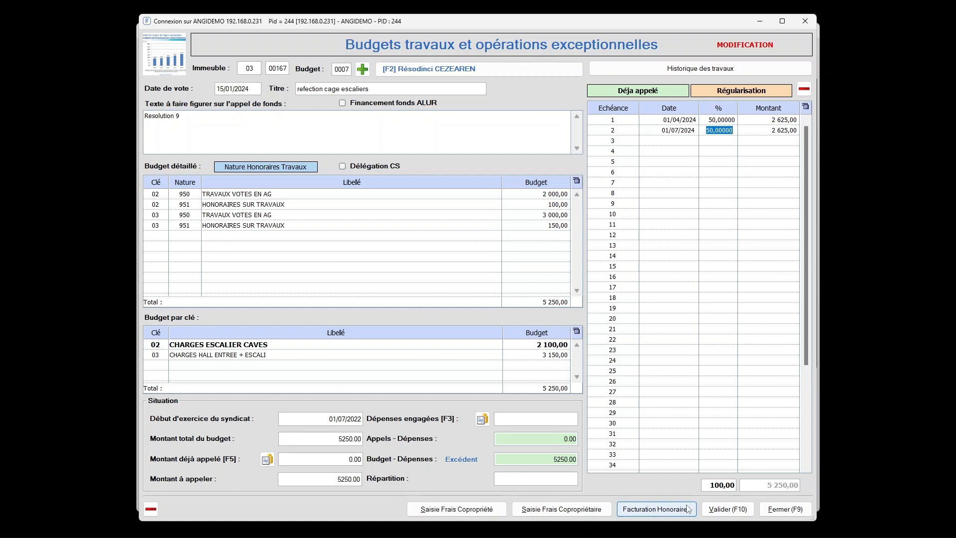
{"action": "left_click", "coordinate": [729, 509]}
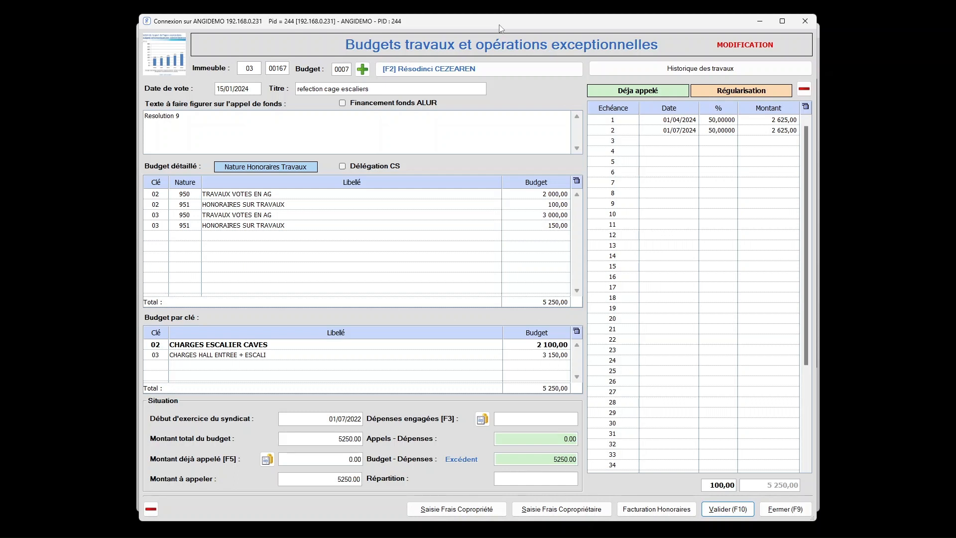
Enter the authorisation code to unlock protected editing of the works budget.
{"action": "key", "text": "F10"}
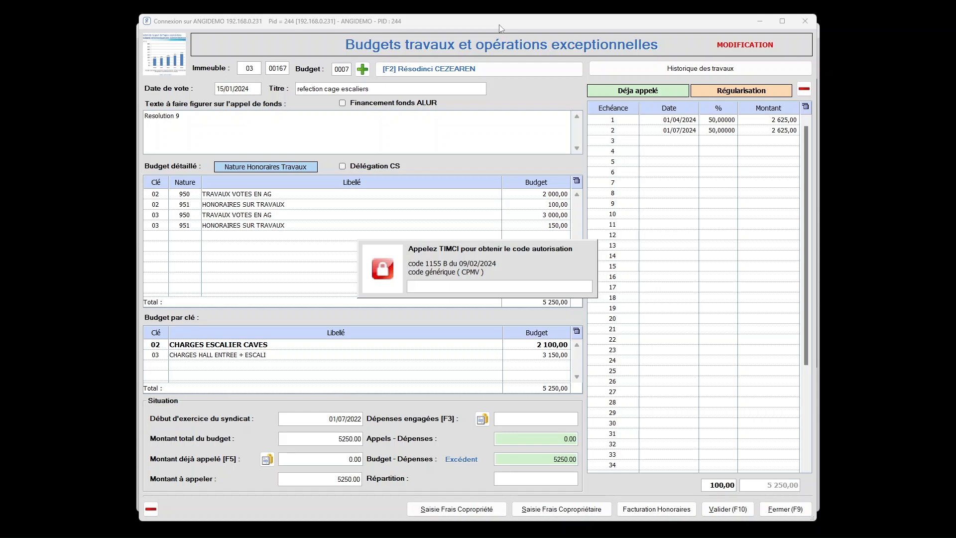
{"action": "type", "text": "****"}
{"action": "key", "text": "Return"}
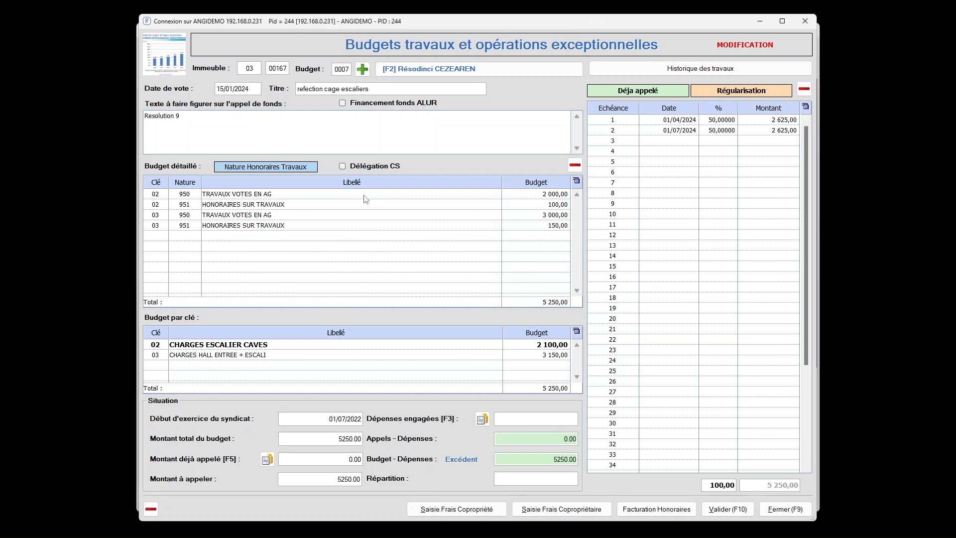
Set the budget amount of the key 02, nature 951 line to 150 and save the works budget.
{"action": "left_click", "coordinate": [158, 226]}
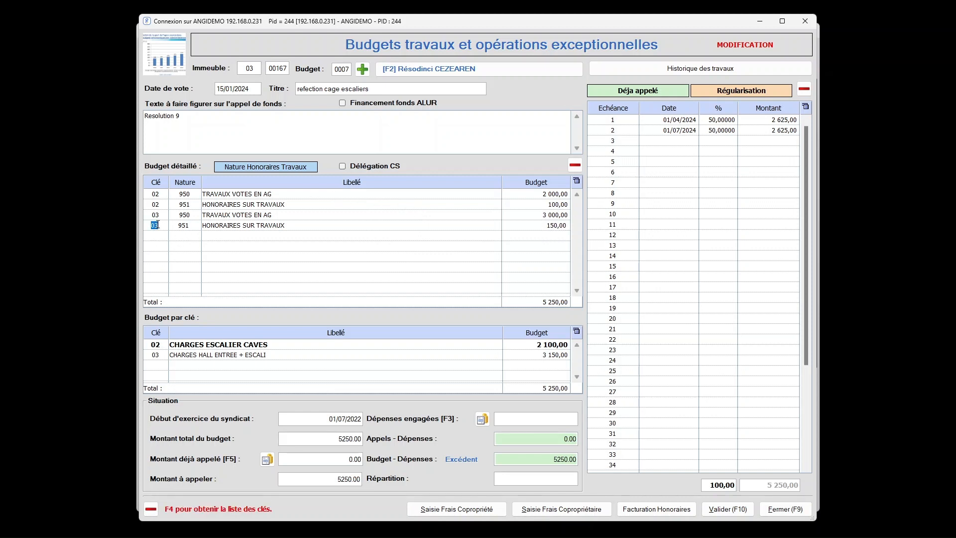
{"action": "left_click", "coordinate": [187, 226]}
{"action": "left_click", "coordinate": [195, 201]}
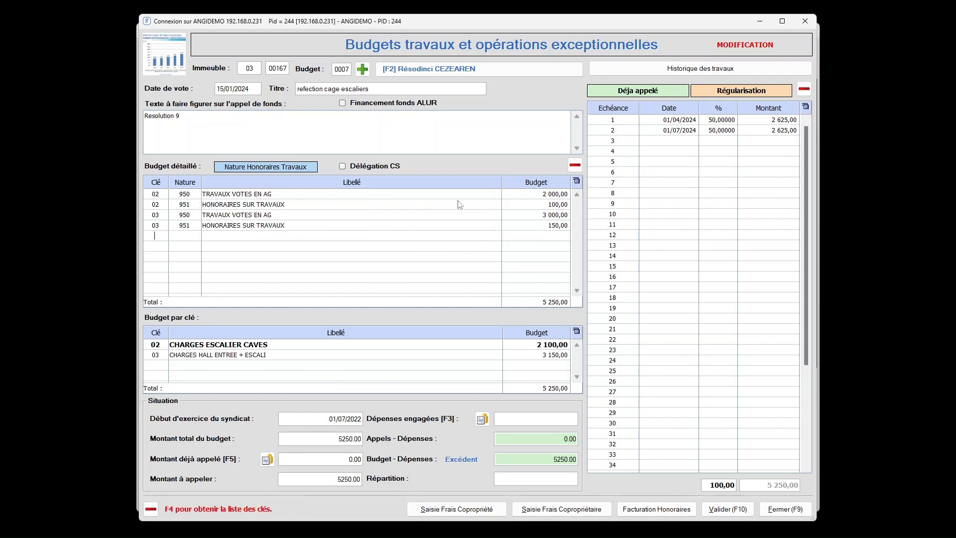
{"action": "left_click", "coordinate": [553, 225]}
{"action": "left_click", "coordinate": [556, 205]}
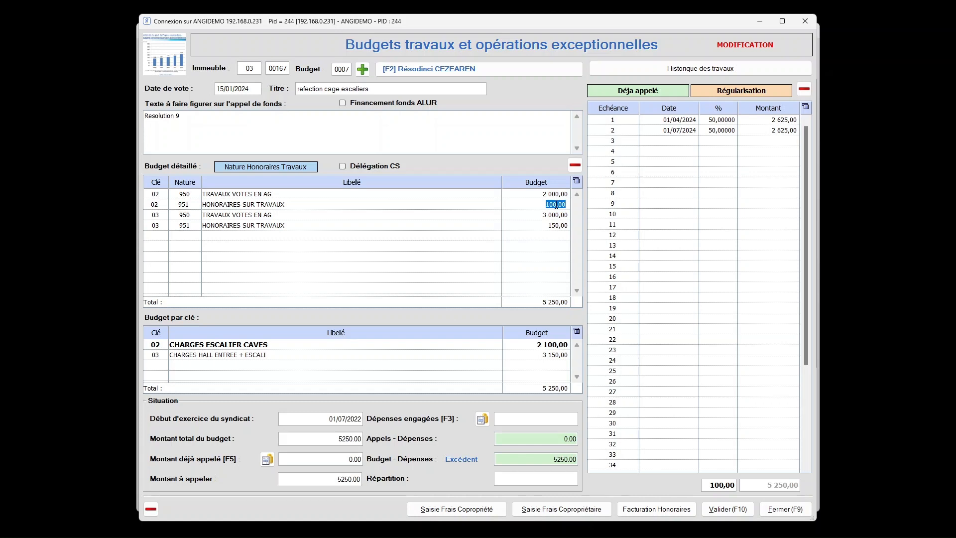
{"action": "type", "text": "150"}
{"action": "key", "text": "Return"}
{"action": "left_click", "coordinate": [732, 508]}
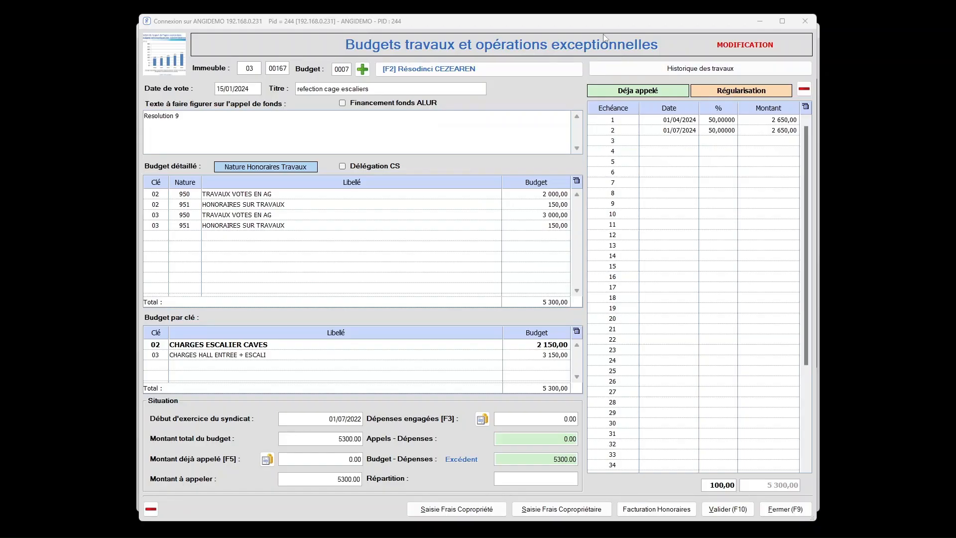
Close the works budget and the exceptional works window to return to the main screen.
{"action": "left_click", "coordinate": [599, 20]}
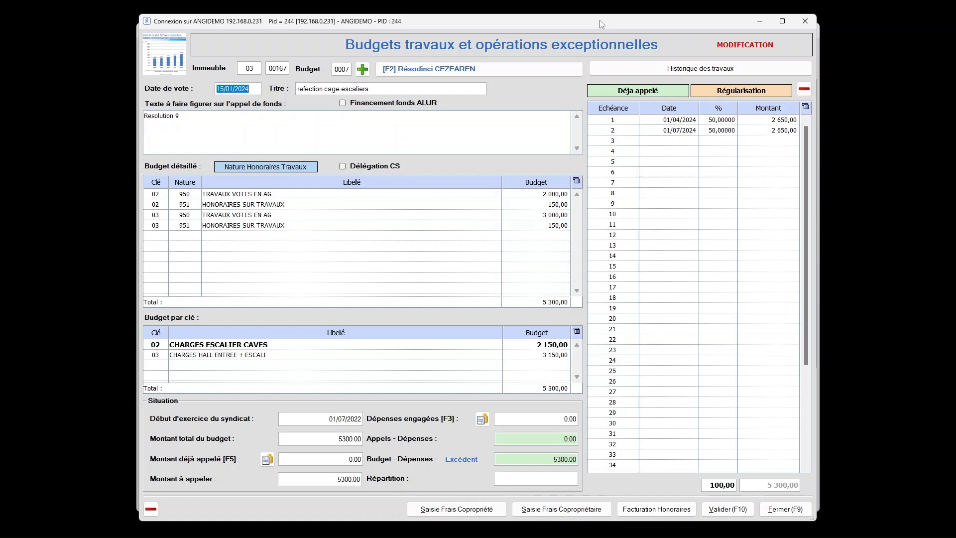
{"action": "left_click", "coordinate": [198, 232]}
{"action": "left_click", "coordinate": [786, 509]}
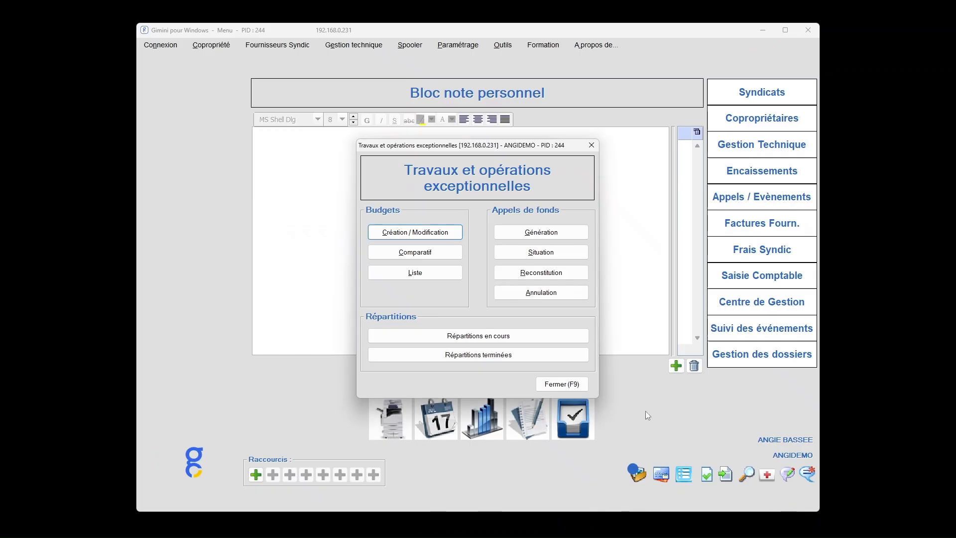
{"action": "left_click", "coordinate": [579, 389]}
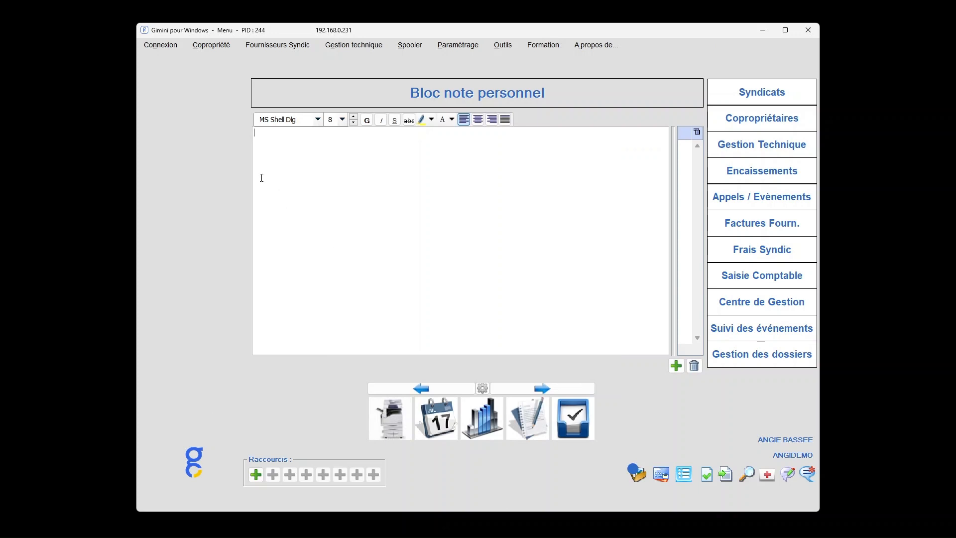
Find nature code 951 in the list of expense natures and open it for modification.
{"action": "left_click", "coordinate": [219, 49]}
{"action": "mouse_move", "coordinate": [223, 60]}
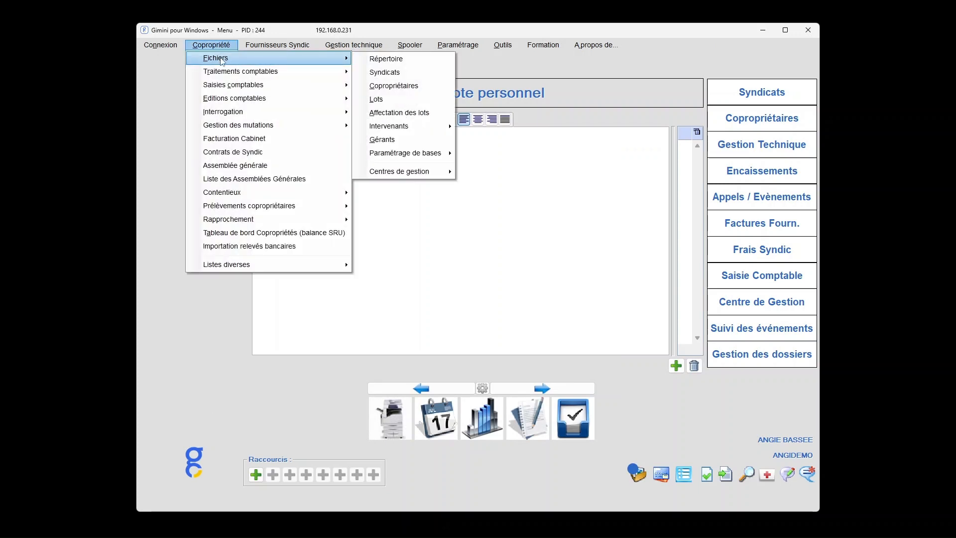
{"action": "mouse_move", "coordinate": [419, 158]}
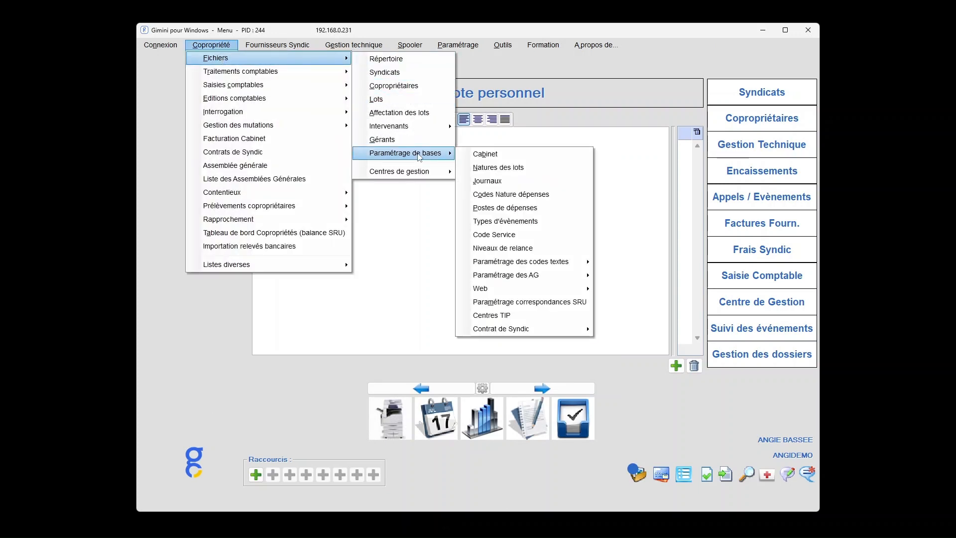
{"action": "left_click", "coordinate": [525, 194]}
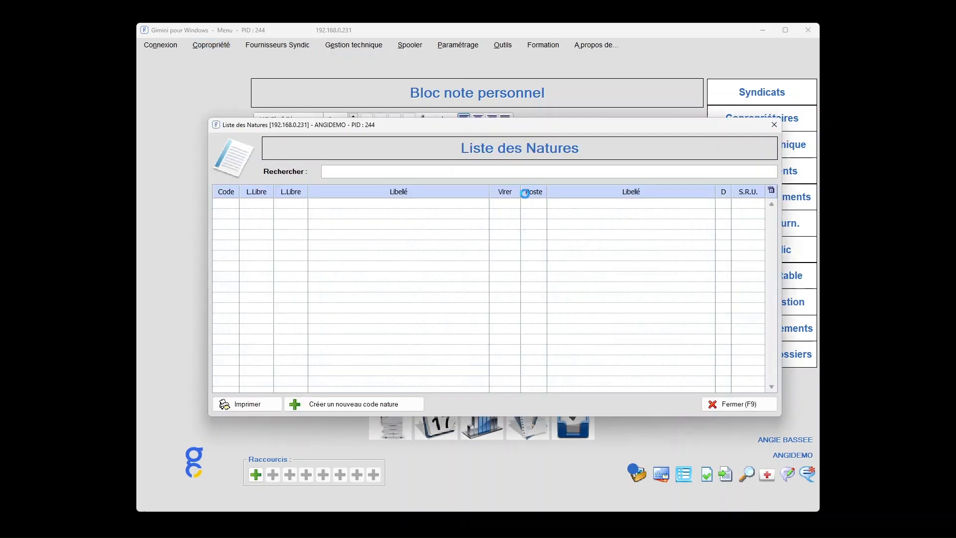
{"action": "left_click", "coordinate": [392, 169]}
{"action": "type", "text": "9"}
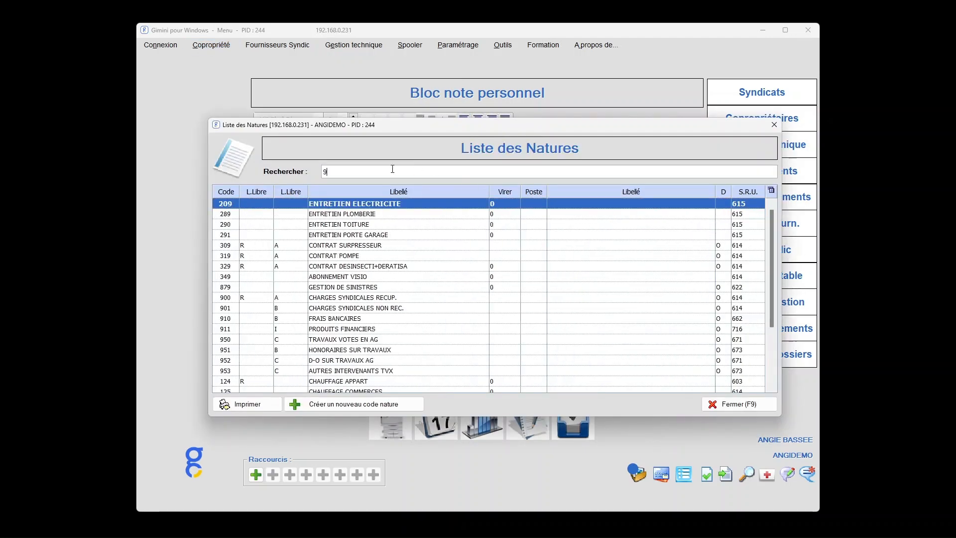
{"action": "type", "text": "51"}
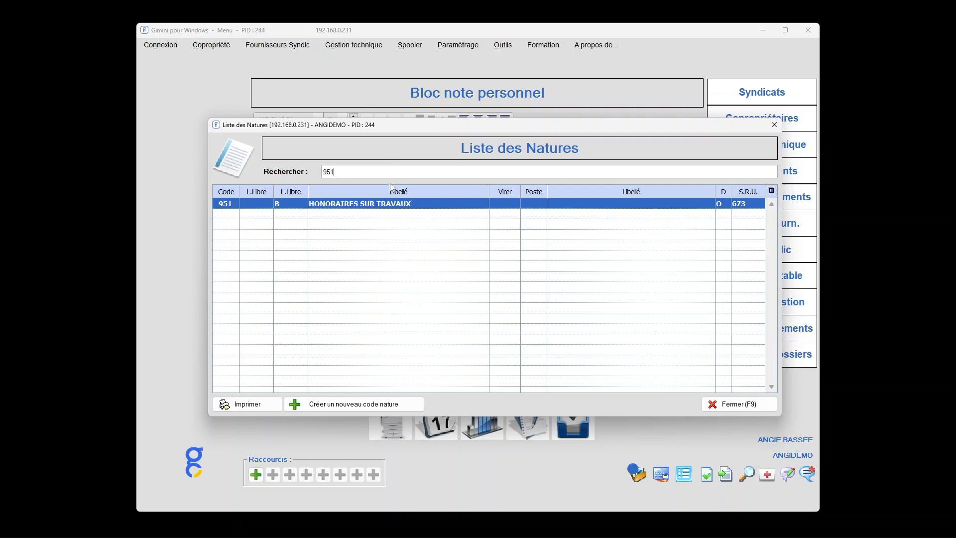
{"action": "double_click", "coordinate": [407, 205]}
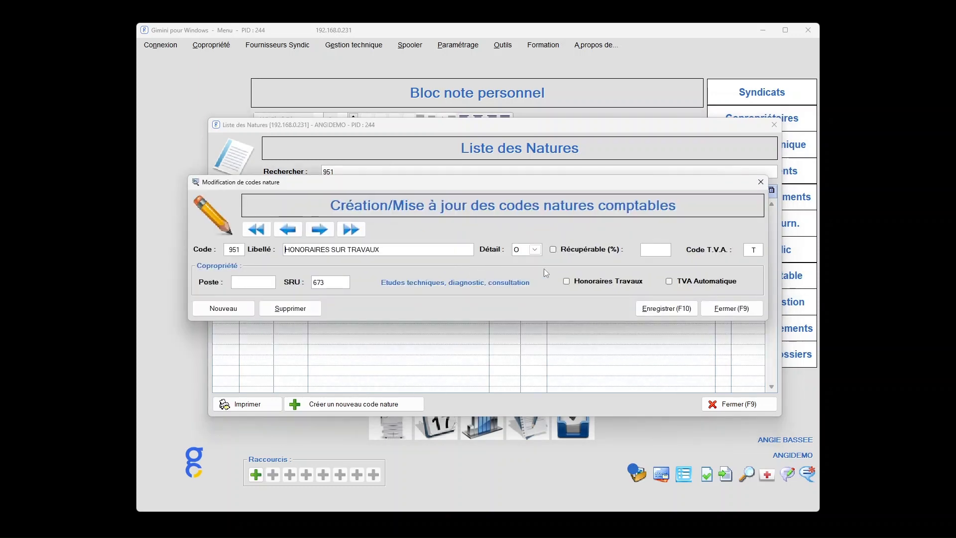
Enable Honoraires Travaux and TVA Automatique for nature code 951, save it and close the nature list.
{"action": "left_click", "coordinate": [753, 249]}
{"action": "left_click", "coordinate": [331, 282]}
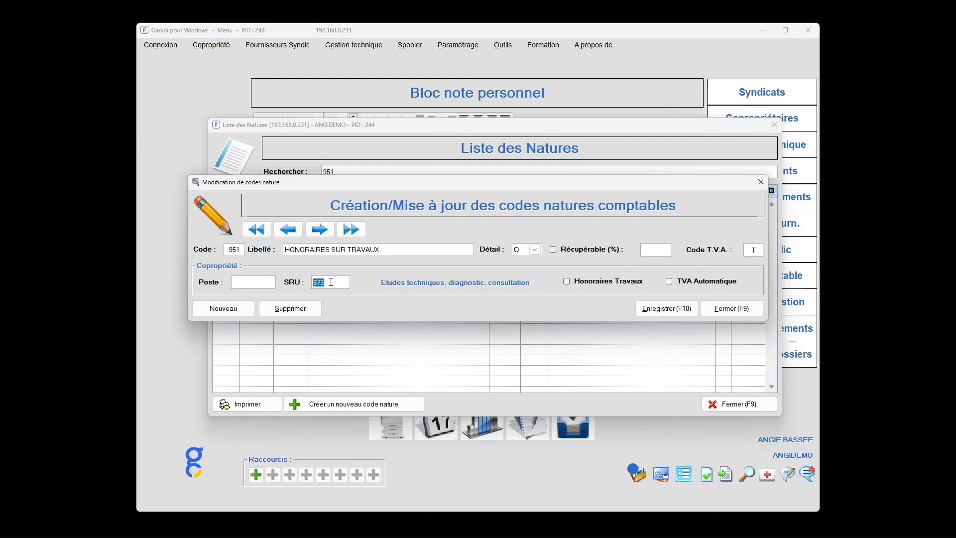
{"action": "left_click", "coordinate": [567, 282]}
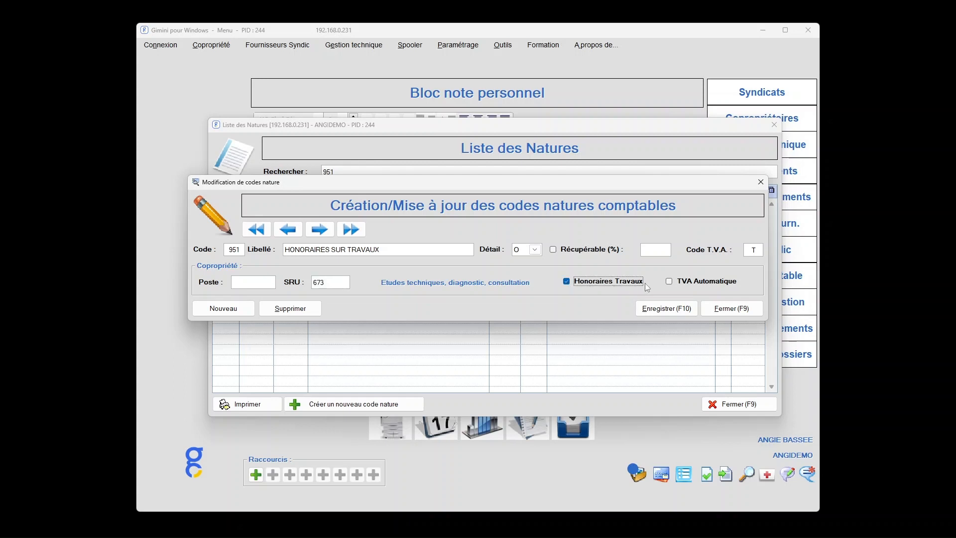
{"action": "left_click", "coordinate": [669, 282]}
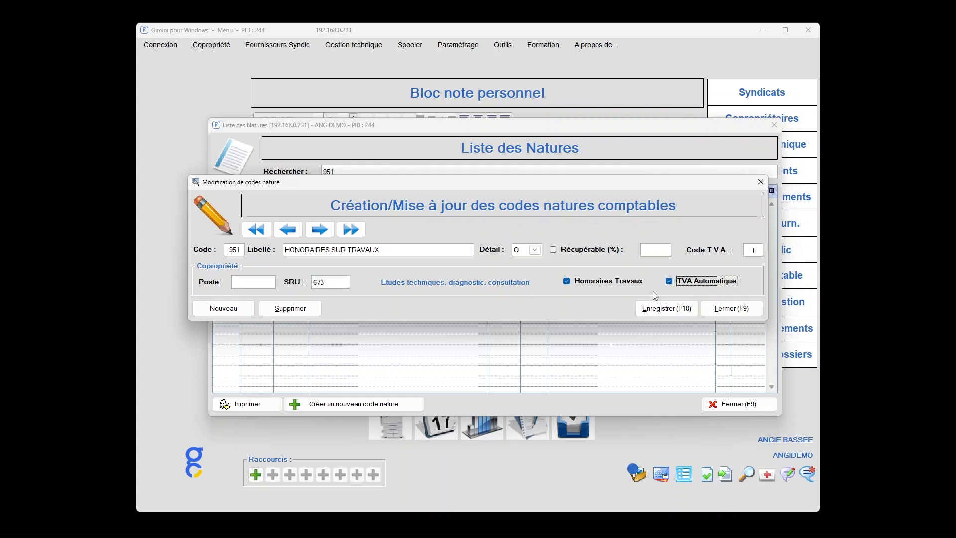
{"action": "left_click", "coordinate": [677, 313]}
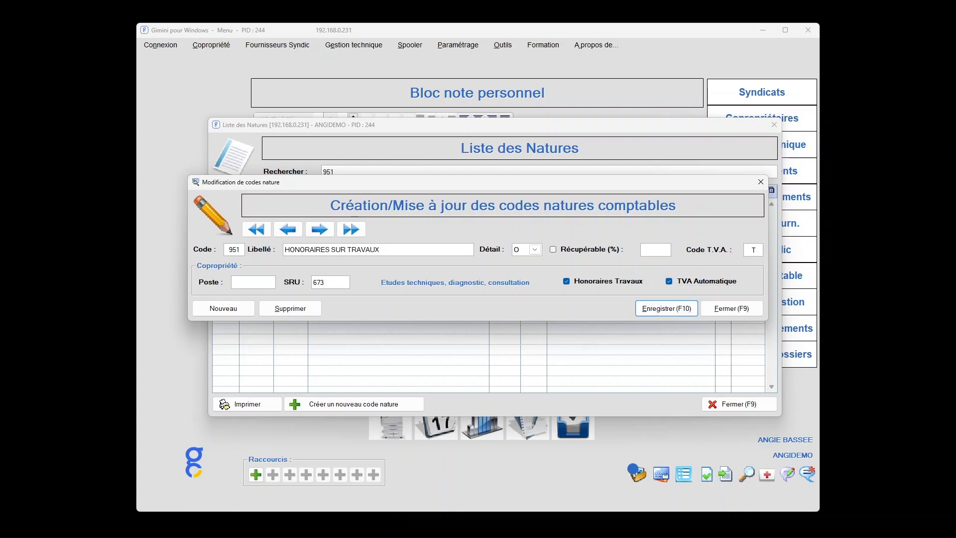
{"action": "left_click", "coordinate": [727, 309]}
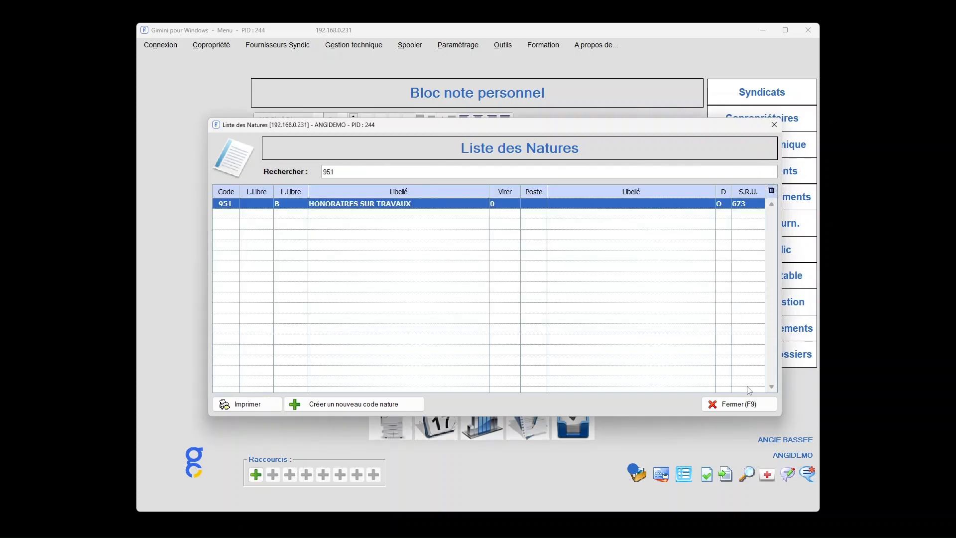
{"action": "left_click", "coordinate": [737, 404]}
Open the creation/modification of works and exceptional operations budgets for building 03 00167.
{"action": "left_click", "coordinate": [211, 46]}
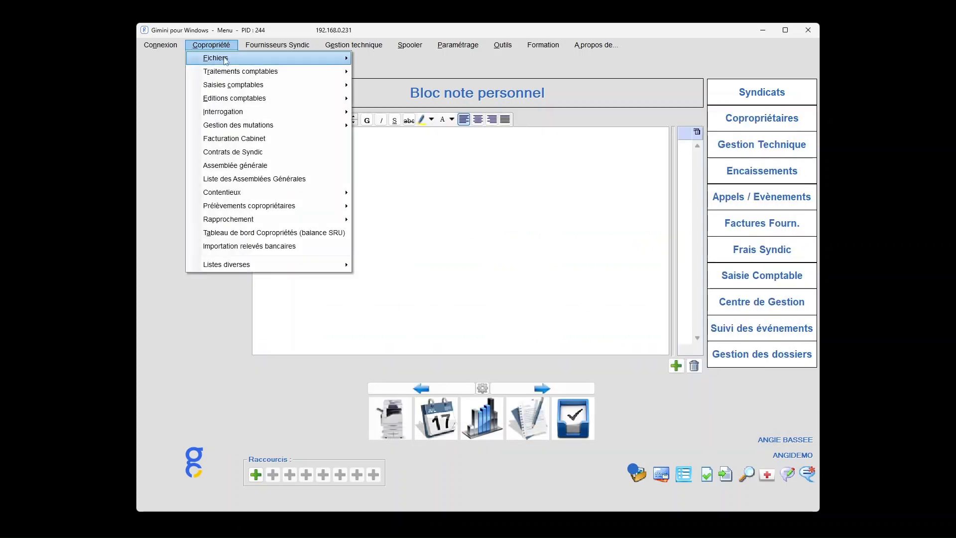
{"action": "mouse_move", "coordinate": [239, 71]}
{"action": "left_click", "coordinate": [406, 86]}
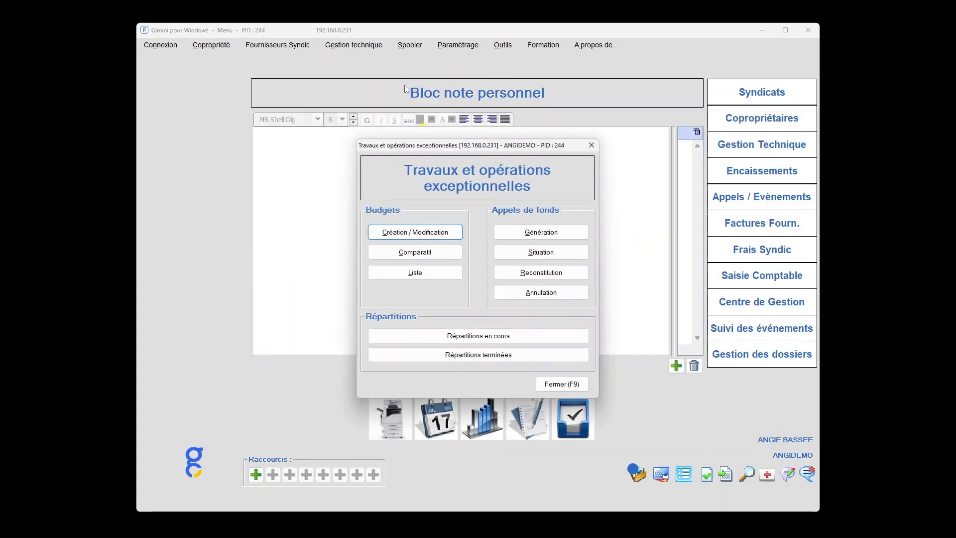
{"action": "left_click", "coordinate": [437, 236]}
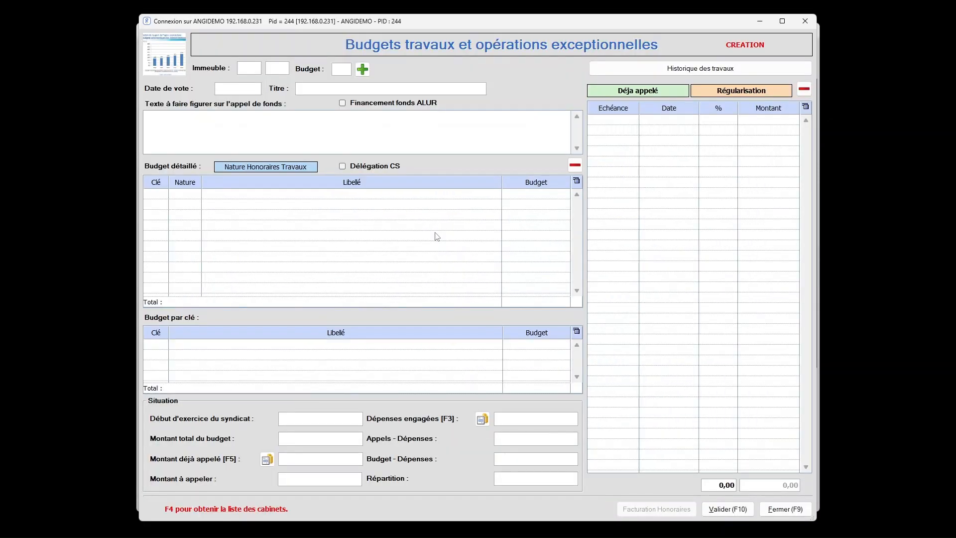
{"action": "type", "text": "03"}
{"action": "key", "text": "Tab"}
{"action": "type", "text": "167"}
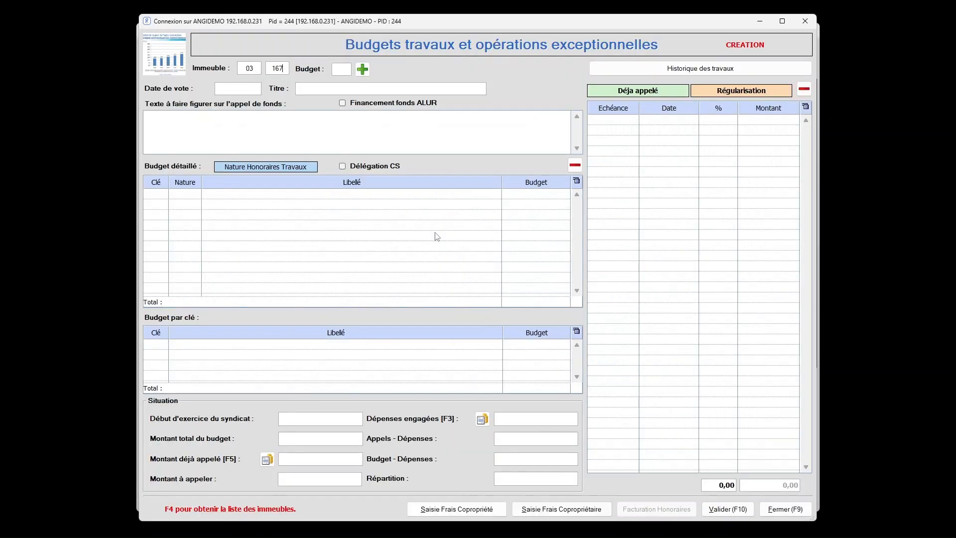
{"action": "key", "text": "Tab"}
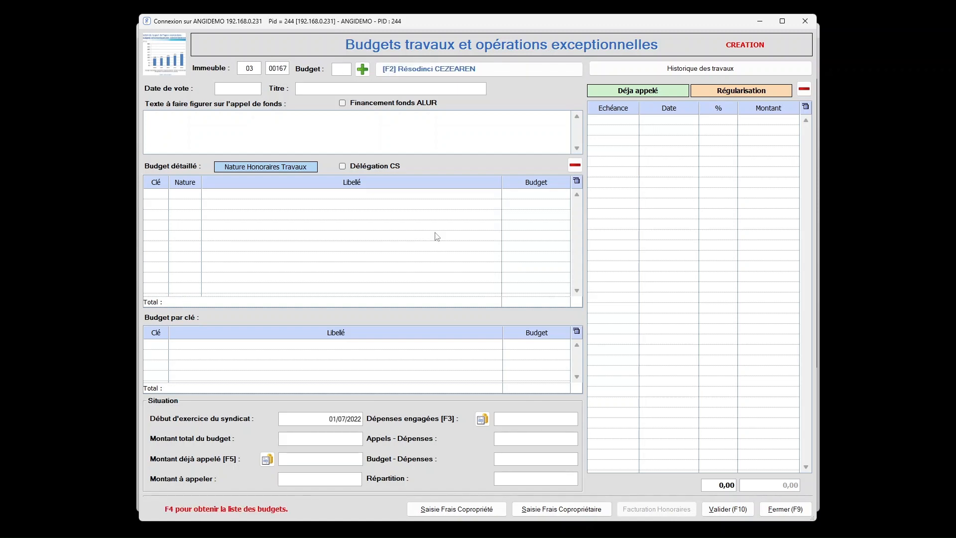
List the building's works budgets with distributed files included and open the "refection cage escaliers" budget.
{"action": "key", "text": "F4"}
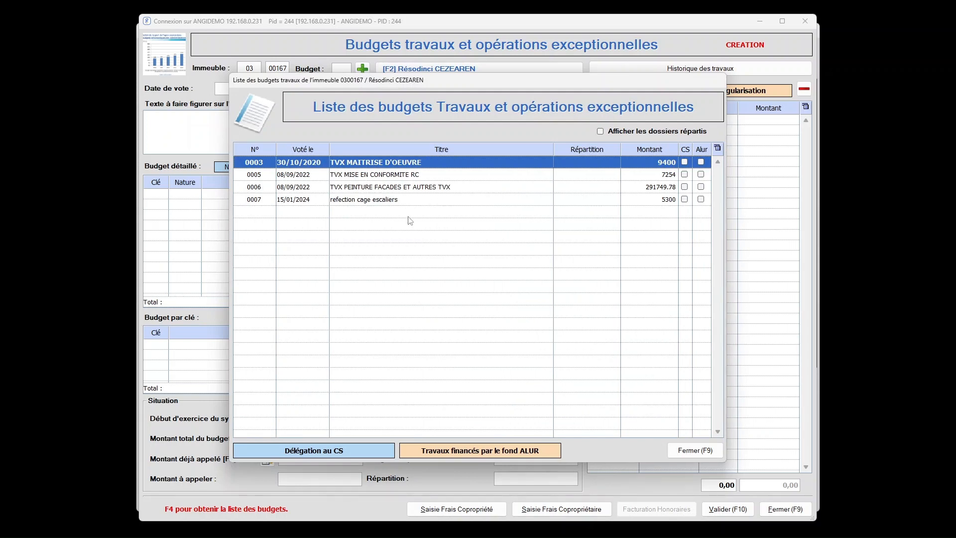
{"action": "left_click", "coordinate": [601, 132]}
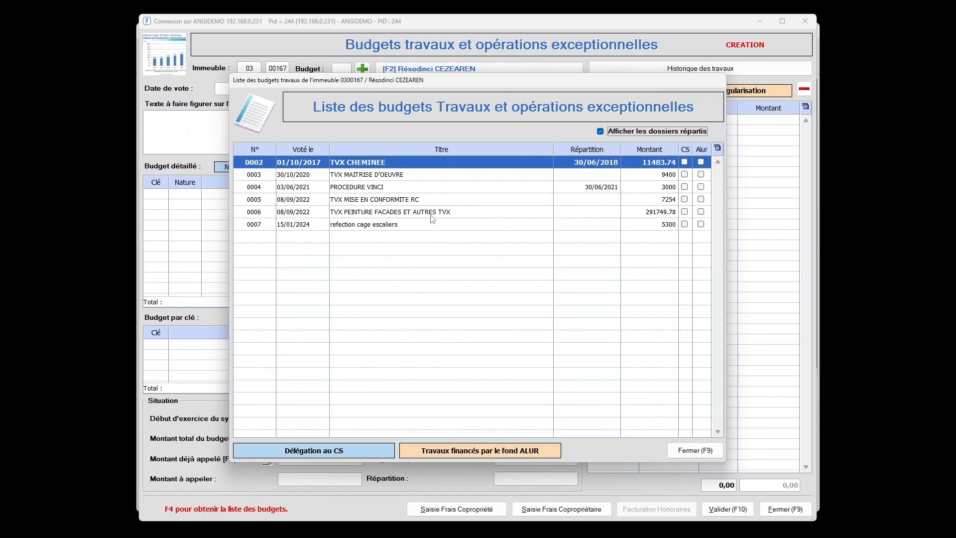
{"action": "double_click", "coordinate": [404, 225]}
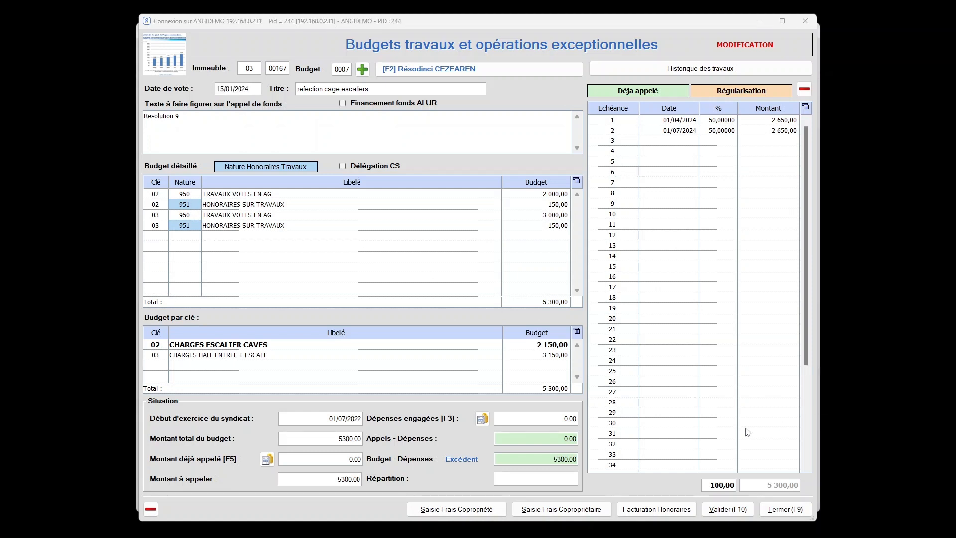
Start invoicing the works fees and set the amount to invoice for key 02, nature 951 to 100.
{"action": "left_click", "coordinate": [662, 513]}
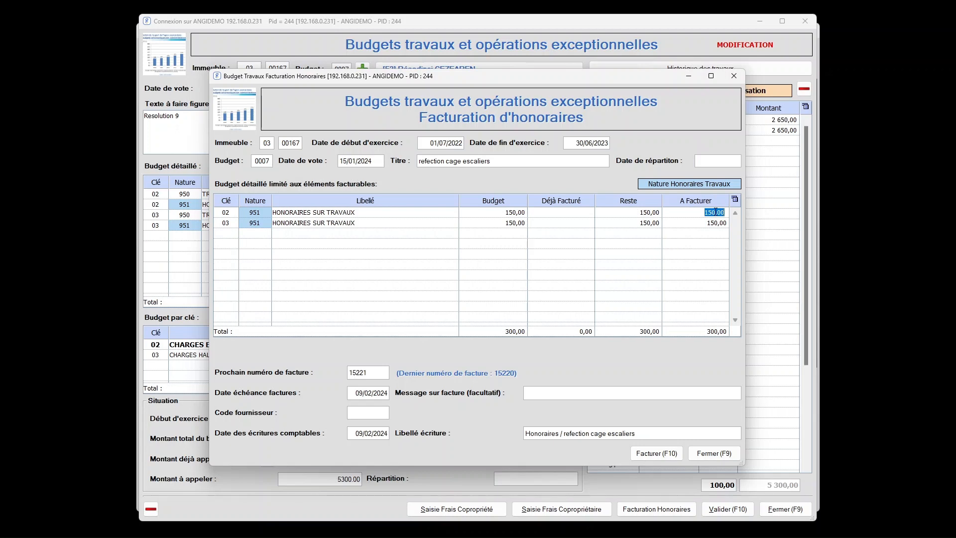
{"action": "left_click_drag", "start_coordinate": [703, 214], "coordinate": [726, 214]}
{"action": "type", "text": "100"}
{"action": "key", "text": "Return"}
{"action": "key", "text": "F10"}
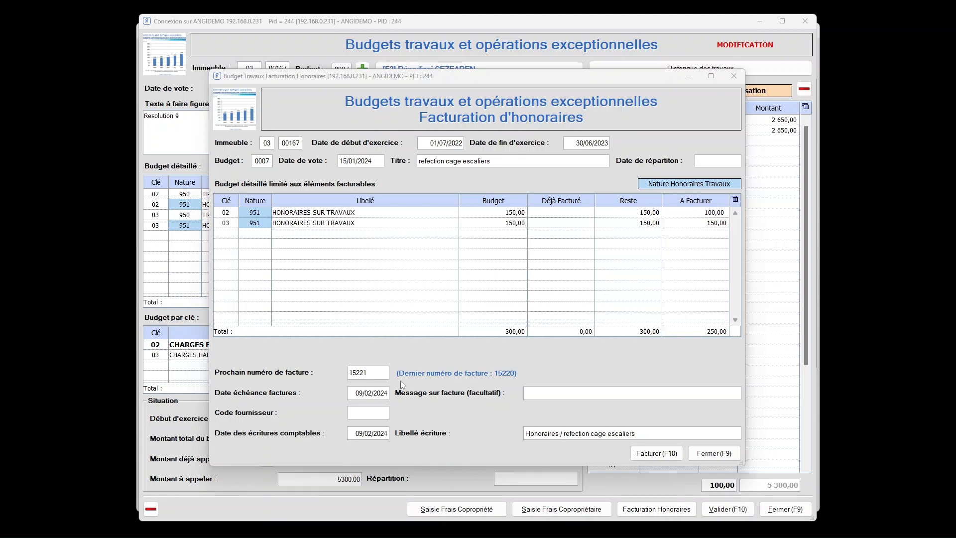
Check the invoice number and due date fields, and set the supplier code of the fee invoice to 03004.
{"action": "left_click", "coordinate": [374, 375]}
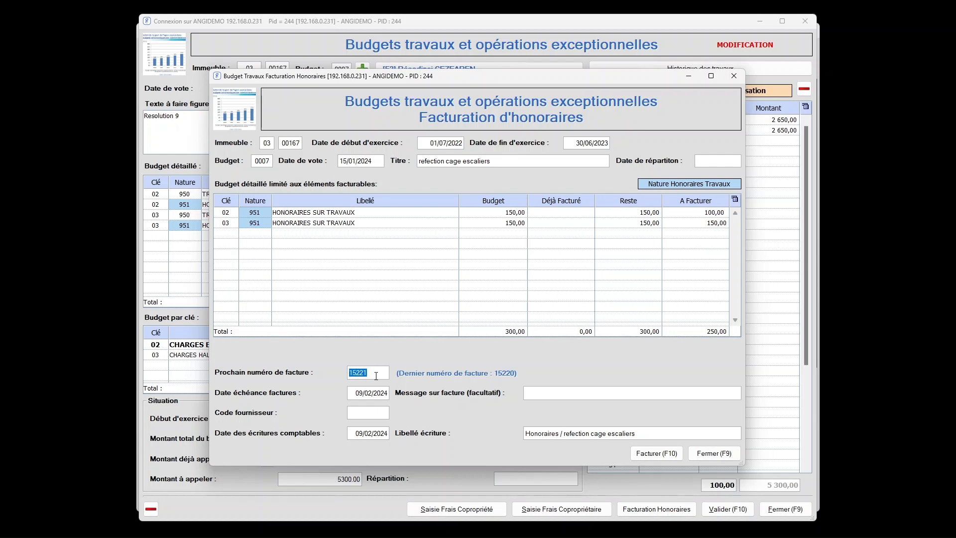
{"action": "left_click", "coordinate": [381, 393]}
{"action": "left_click", "coordinate": [379, 414]}
{"action": "type", "text": "03004"}
{"action": "key", "text": "Tab"}
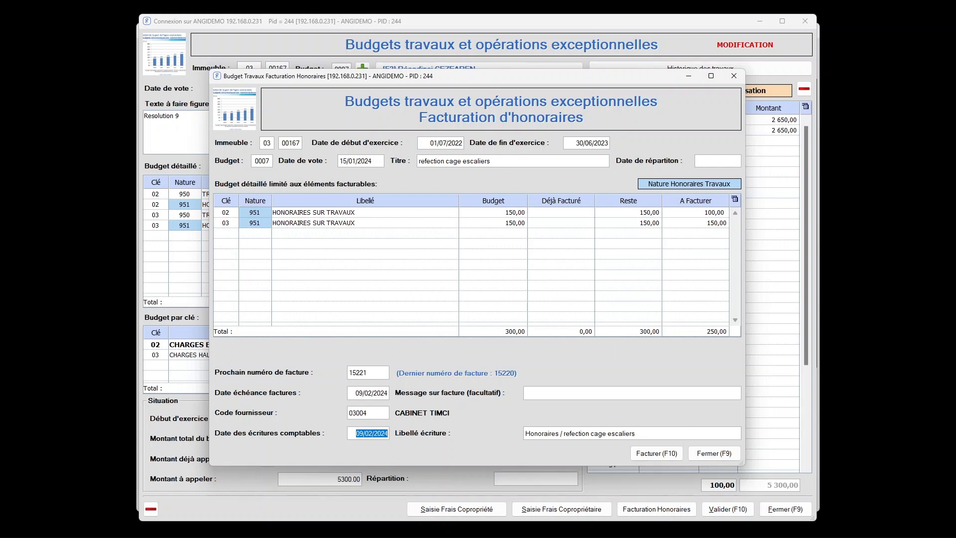
Invoice the works fees of the "refection cage escaliers" budget and acknowledge the completed processing.
{"action": "left_click", "coordinate": [665, 454]}
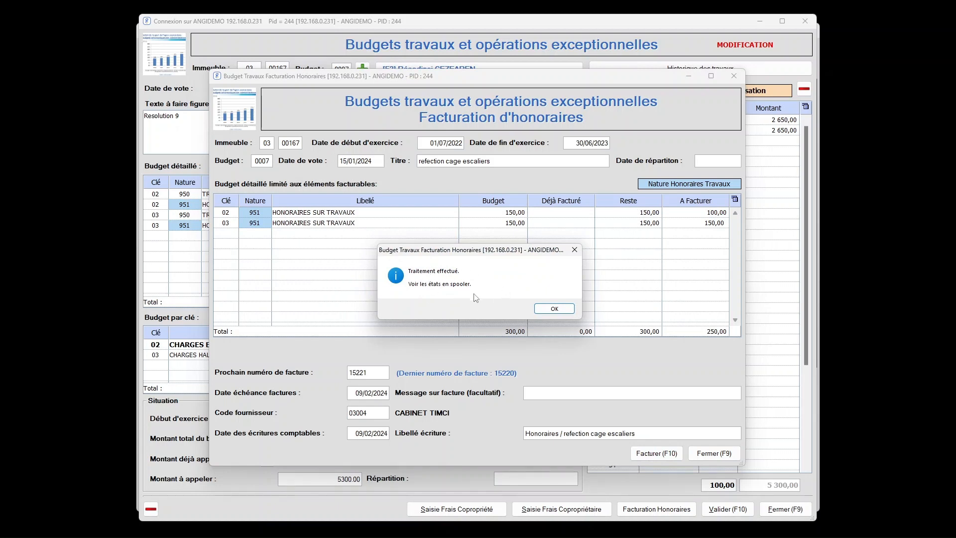
{"action": "left_click", "coordinate": [561, 311]}
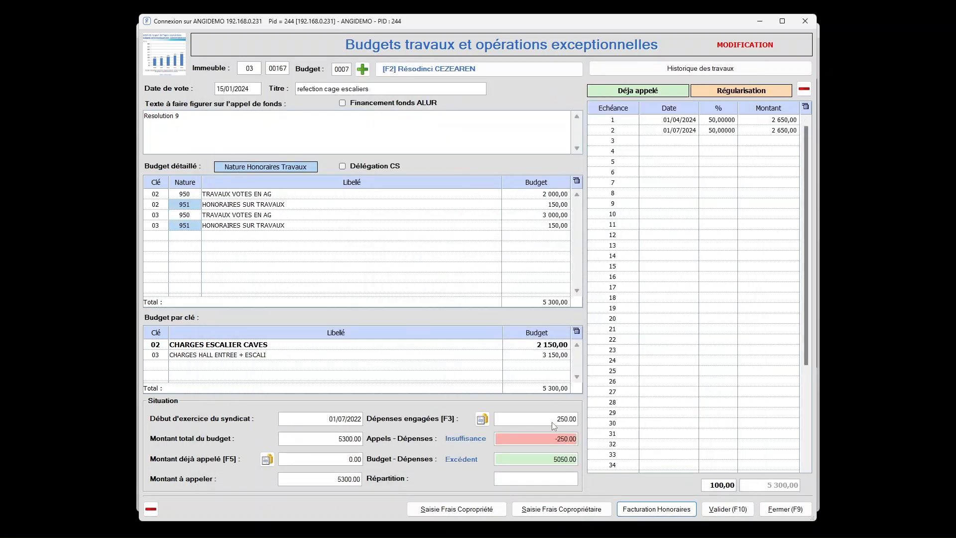
Consult the committed expenses account and its key 02 fee invoice PDF, and check the account of amounts already called.
{"action": "left_click", "coordinate": [482, 419]}
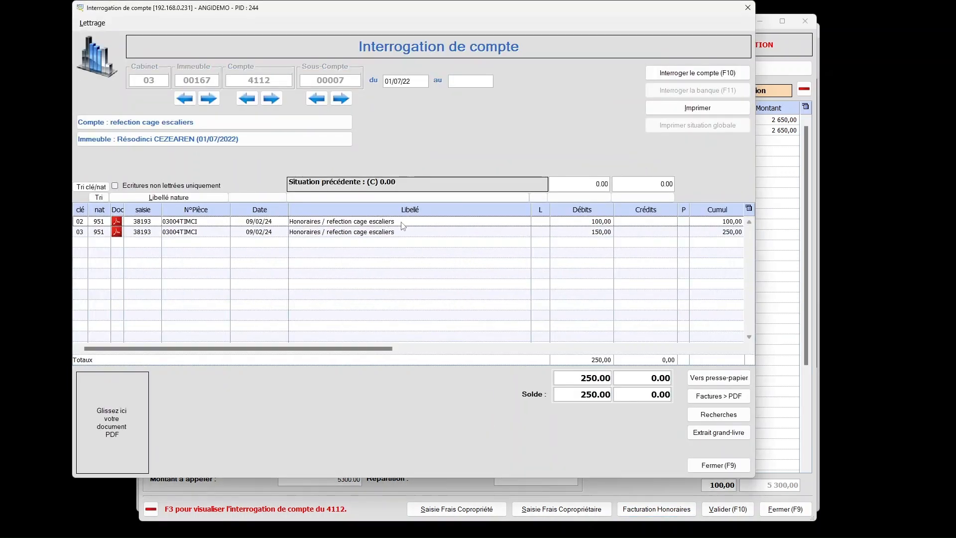
{"action": "left_click", "coordinate": [118, 221]}
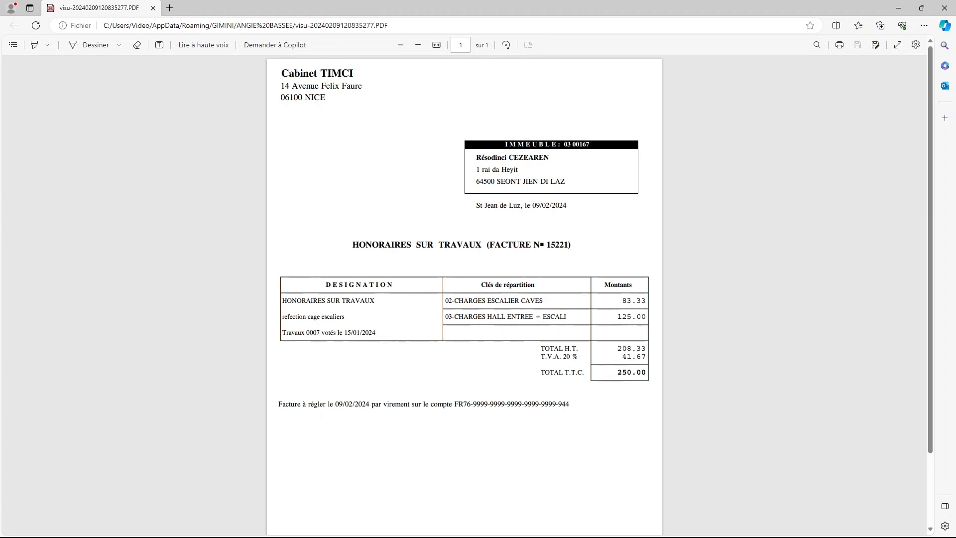
{"action": "left_click", "coordinate": [942, 6]}
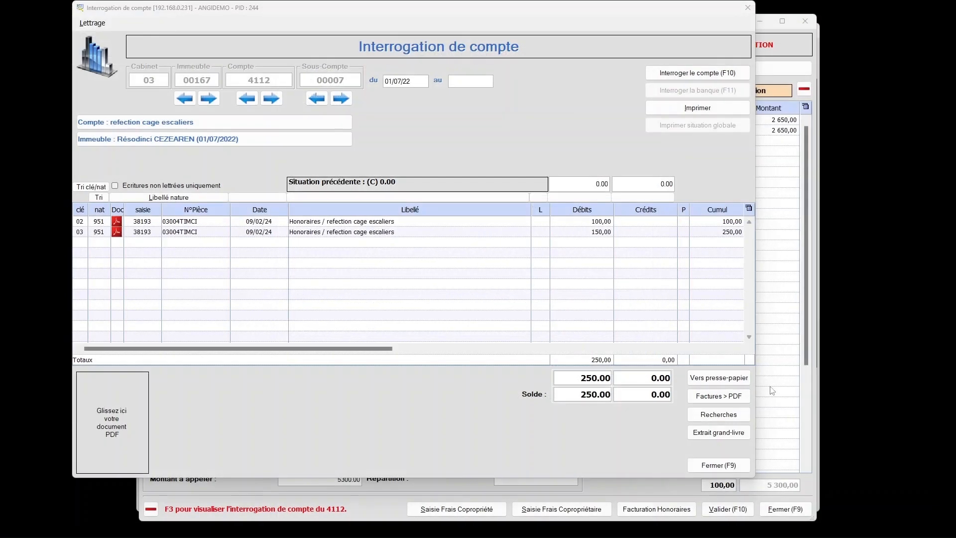
{"action": "left_click", "coordinate": [767, 464]}
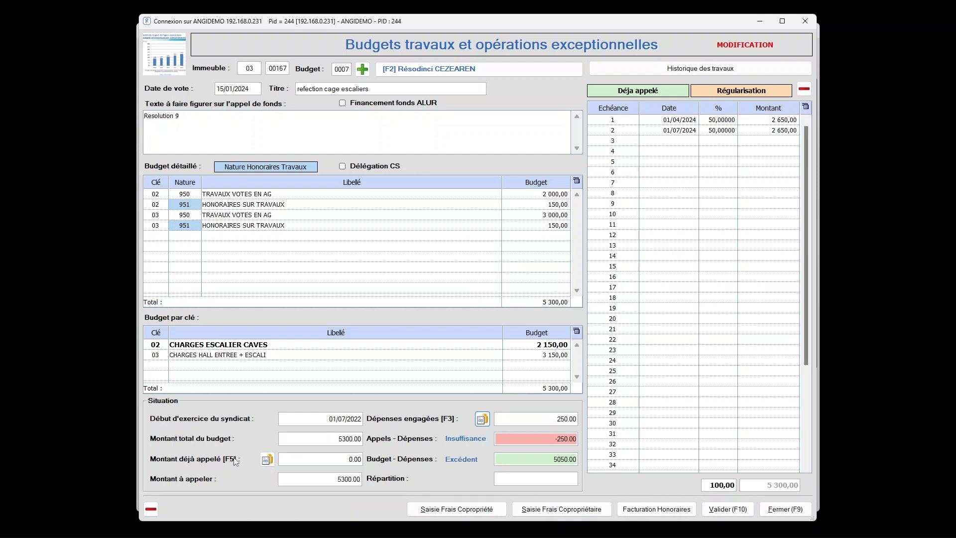
{"action": "left_click", "coordinate": [267, 459]}
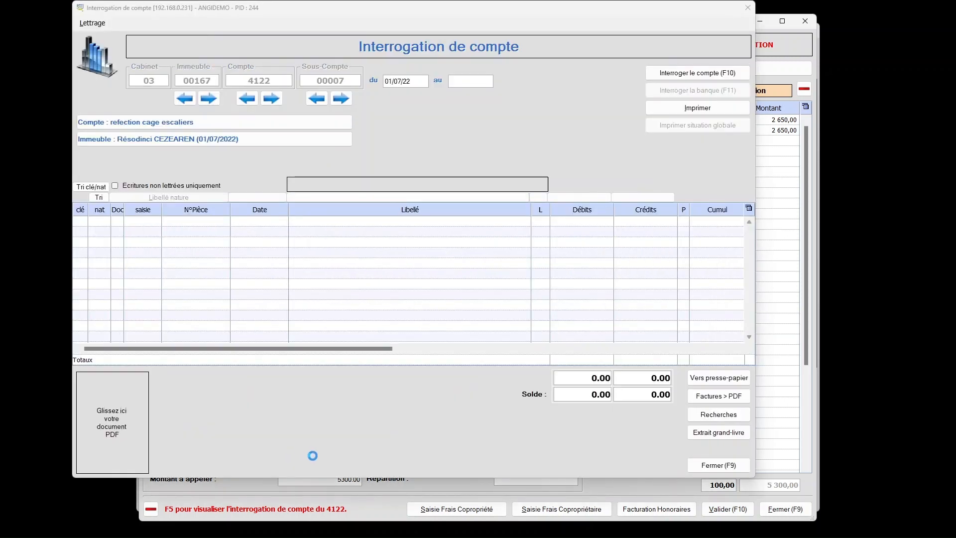
{"action": "left_click", "coordinate": [719, 465]}
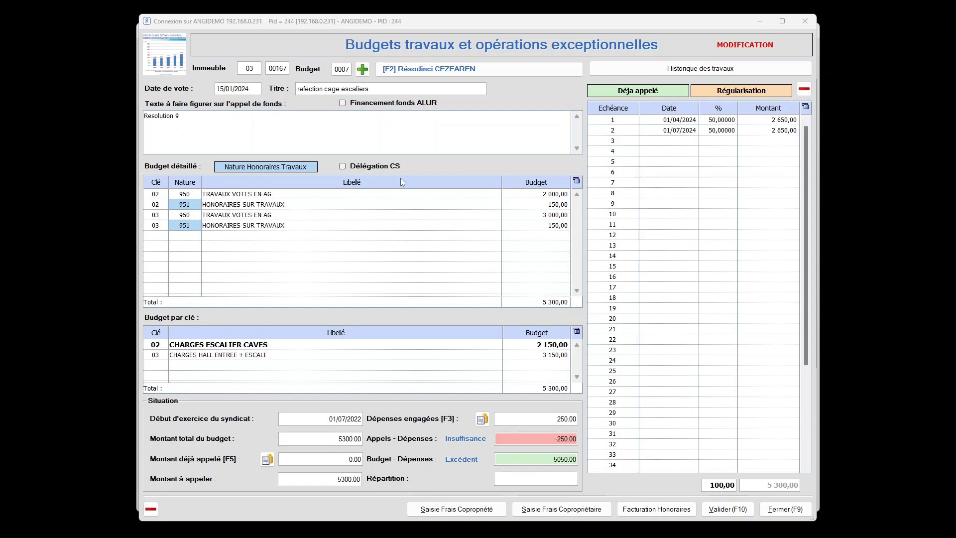
Open works budget 0003 and enter the authorisation code to unlock its detailed budget for editing.
{"action": "left_click", "coordinate": [344, 67]}
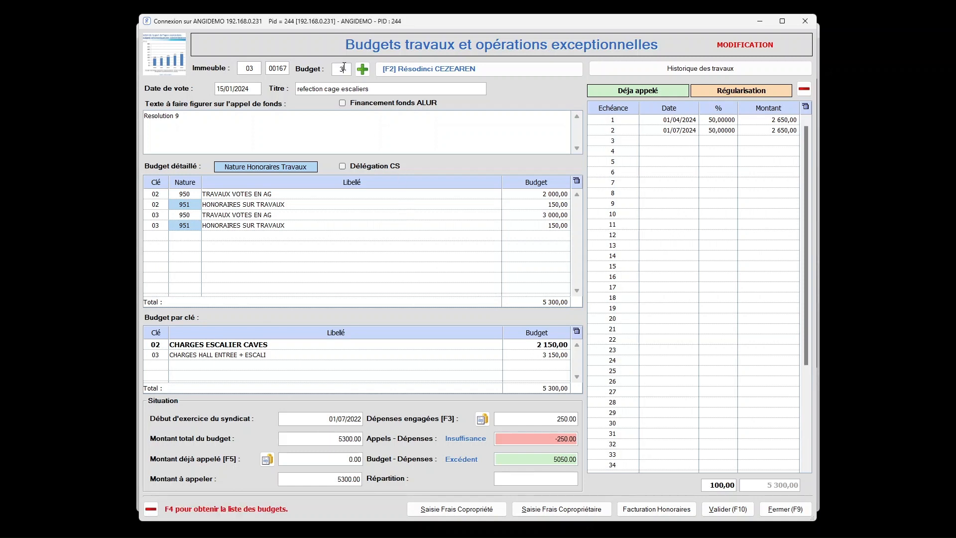
{"action": "key", "text": "Return"}
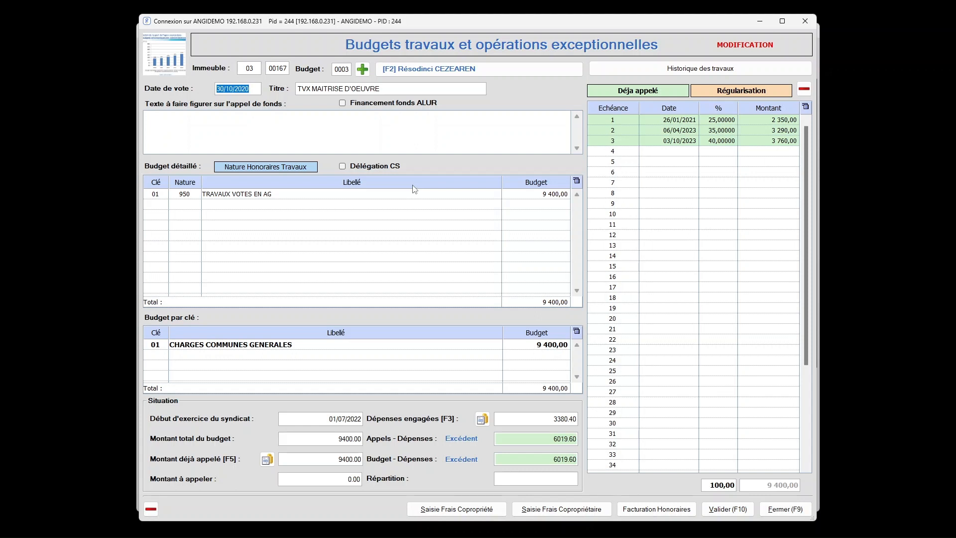
{"action": "key", "text": "F12"}
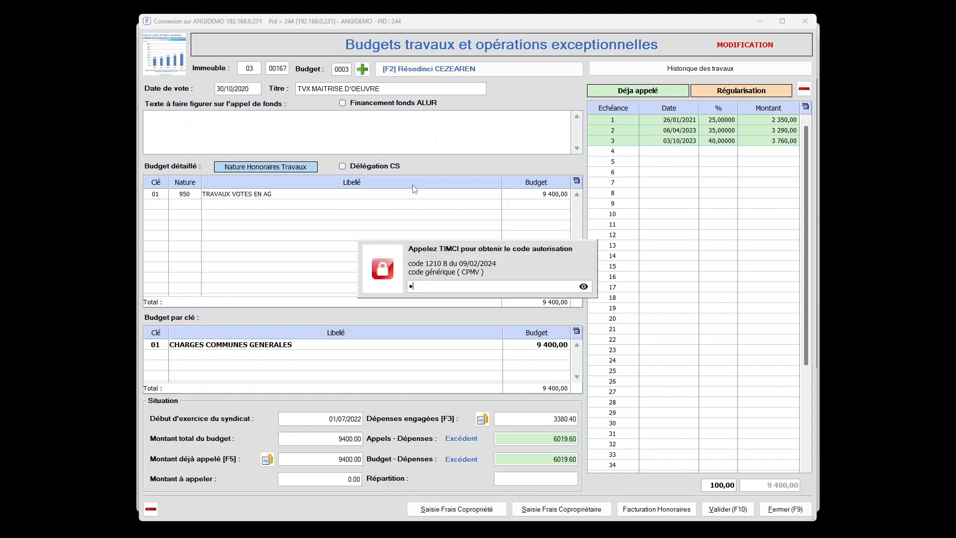
{"action": "key", "text": "Return"}
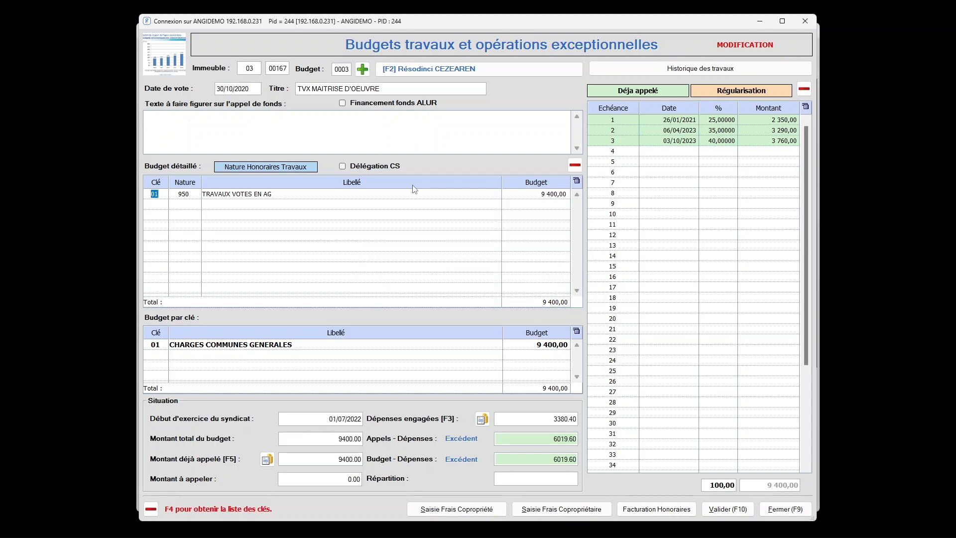
Set the budget amount of the key 01, nature 950 line to 15000 and select the date of instalment 4.
{"action": "left_click", "coordinate": [544, 193]}
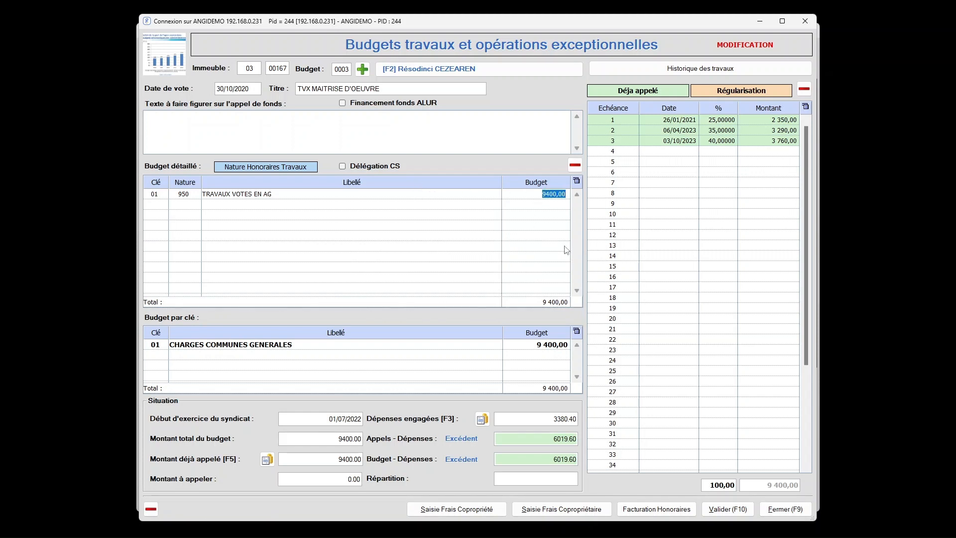
{"action": "type", "text": "15000"}
{"action": "key", "text": "Return"}
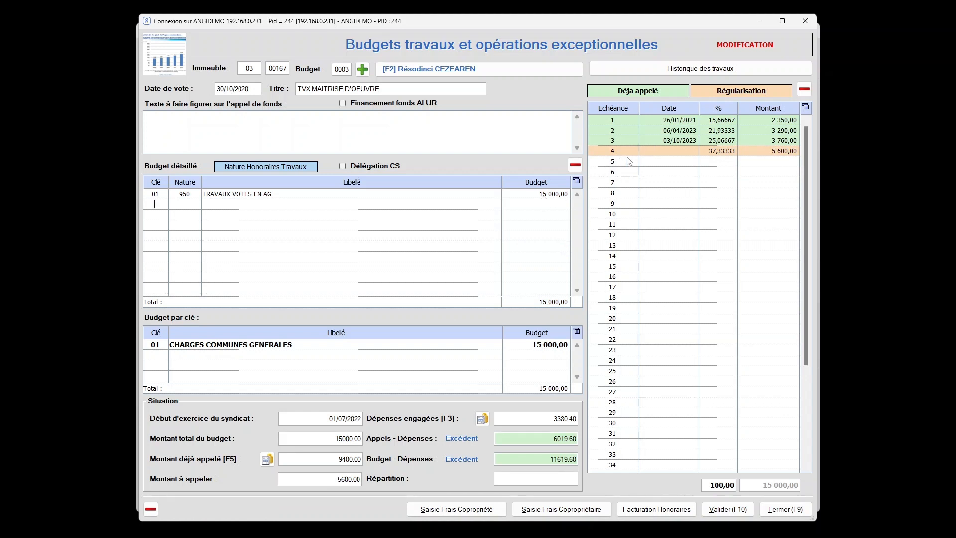
{"action": "left_click", "coordinate": [658, 148]}
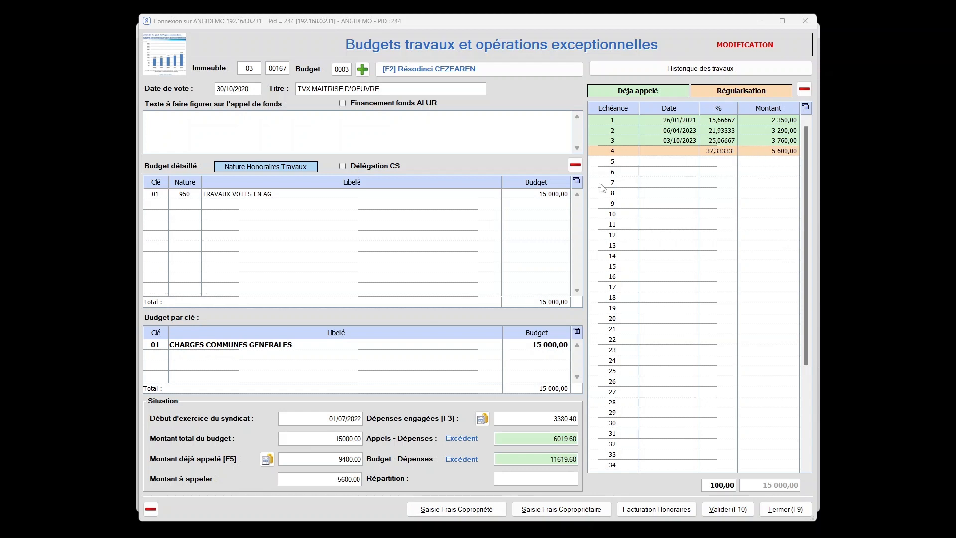
Set the budget amount of the key 01, nature 950 line to 7000.
{"action": "left_click", "coordinate": [556, 195]}
{"action": "type", "text": "7000"}
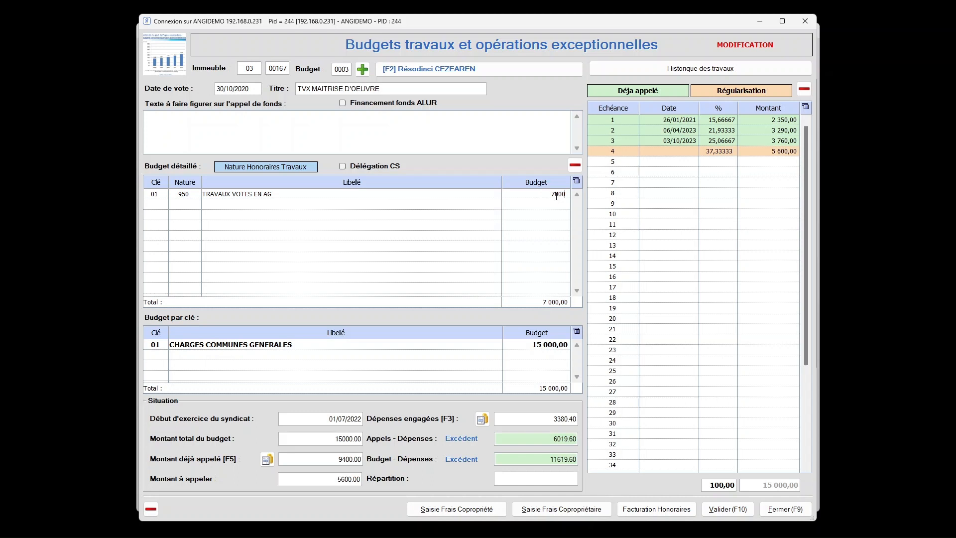
{"action": "key", "text": "Return"}
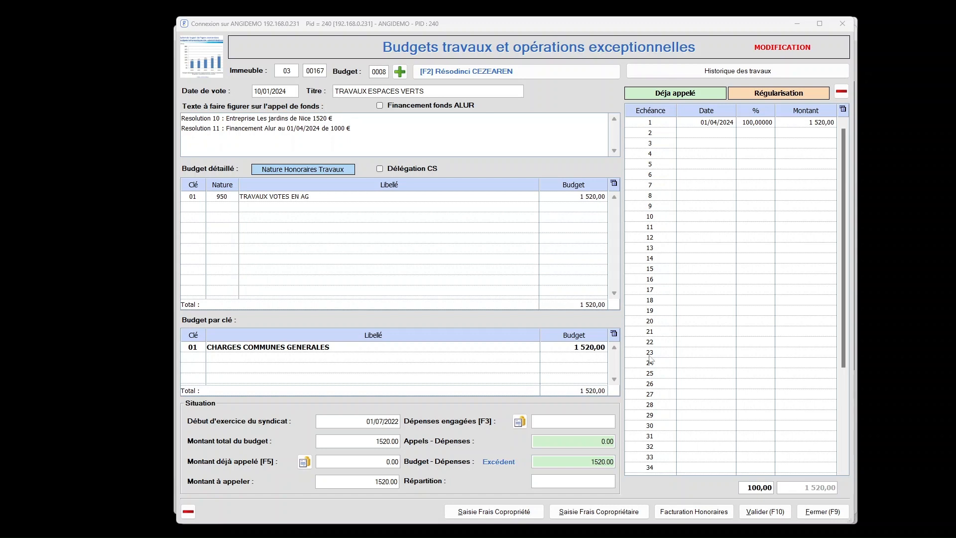
Enable ALUR fund financing on the "TRAVAUX ESPACES VERTS" budget 0008 and leave the budget.
{"action": "left_click", "coordinate": [380, 106]}
{"action": "left_click", "coordinate": [820, 511]}
Prepare the works fund call list for building 167, budget 8, with the call date 01/04/24.
{"action": "left_click", "coordinate": [577, 234]}
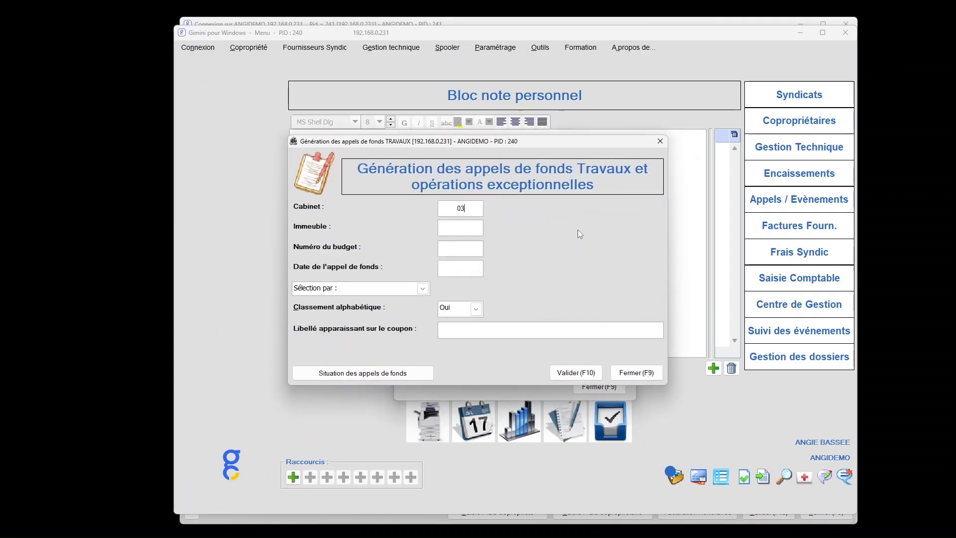
{"action": "type", "text": "167"}
{"action": "key", "text": "Return"}
{"action": "type", "text": "8"}
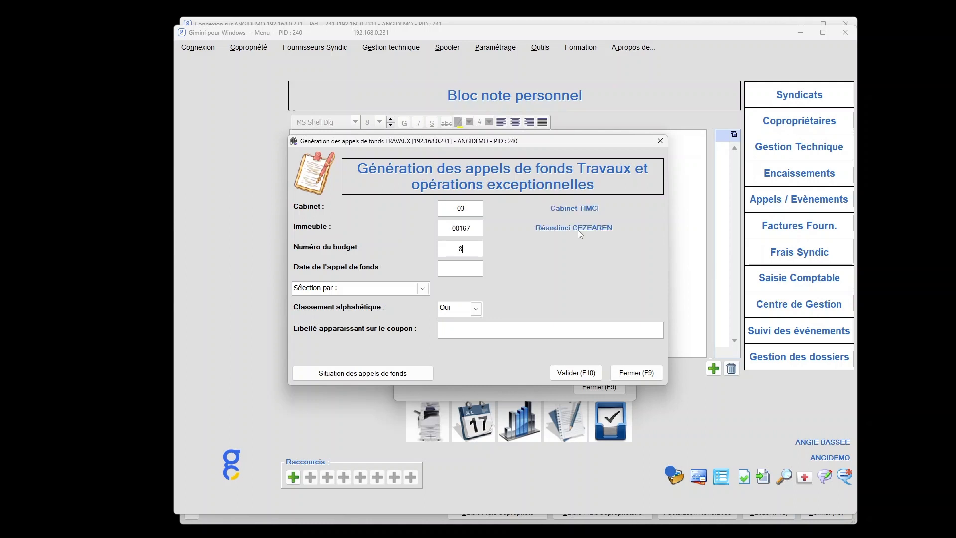
{"action": "key", "text": "Return"}
{"action": "type", "text": "01/04/24"}
{"action": "key", "text": "F10"}
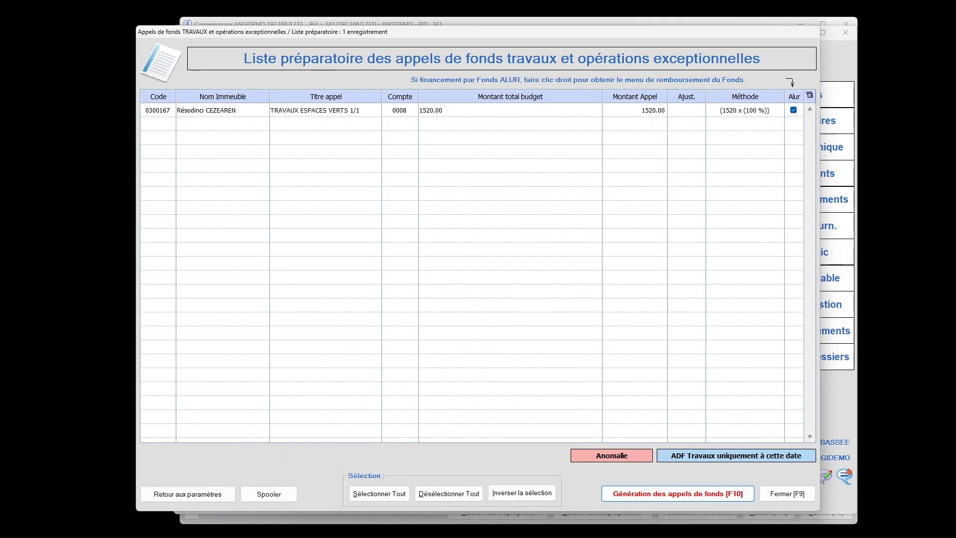
{"action": "left_click", "coordinate": [734, 494]}
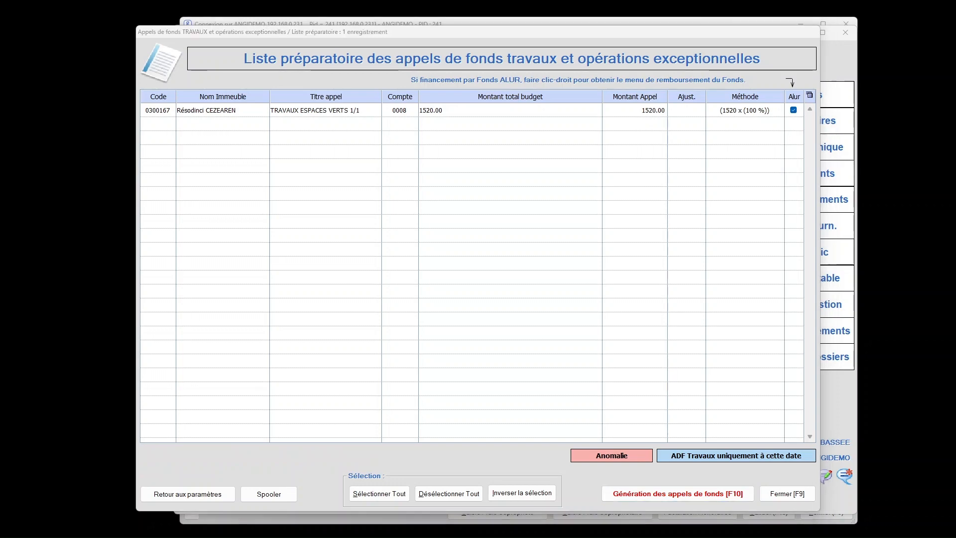
Consult the budget record of the "TRAVAUX ESPACES VERTS" call for the ALUR financing resolution, and return to the preparatory list.
{"action": "right_click", "coordinate": [478, 110]}
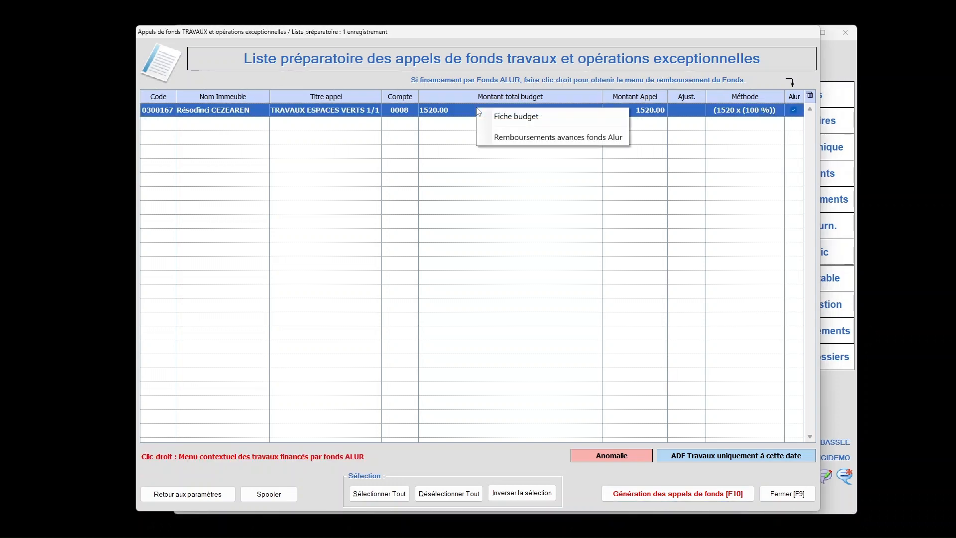
{"action": "left_click", "coordinate": [514, 117]}
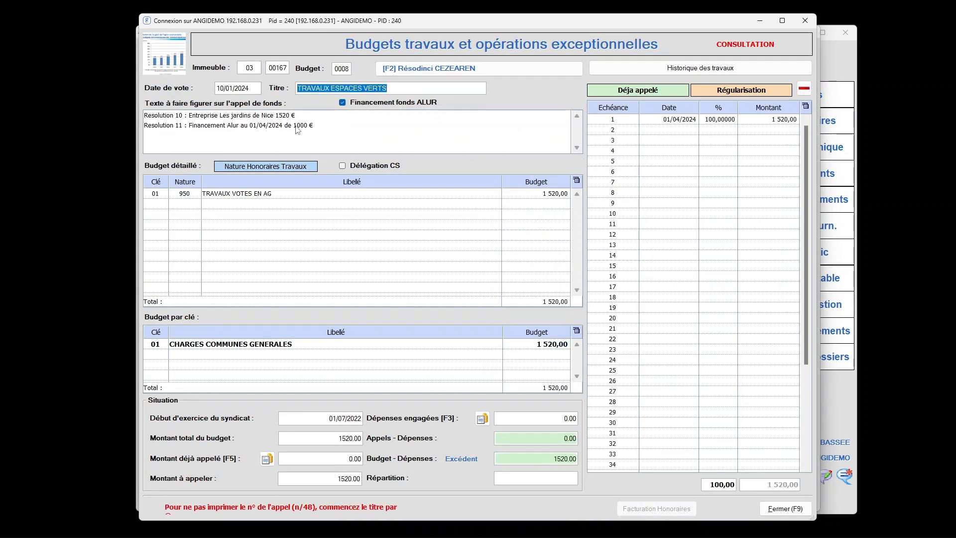
{"action": "left_click", "coordinate": [795, 510]}
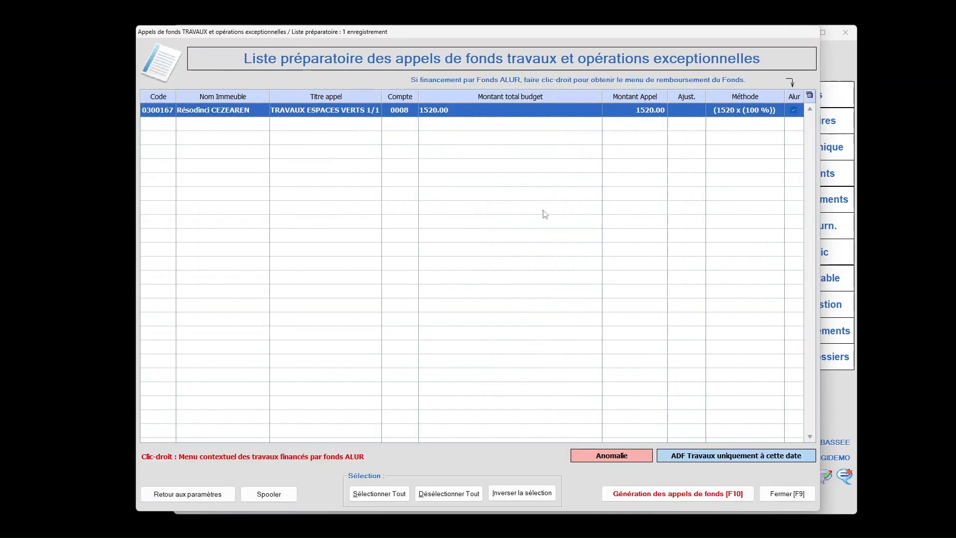
Enter an ALUR works fund advance refund for the call with distribution key 01, entry label "financement travaux" and amount 1000.
{"action": "right_click", "coordinate": [503, 107]}
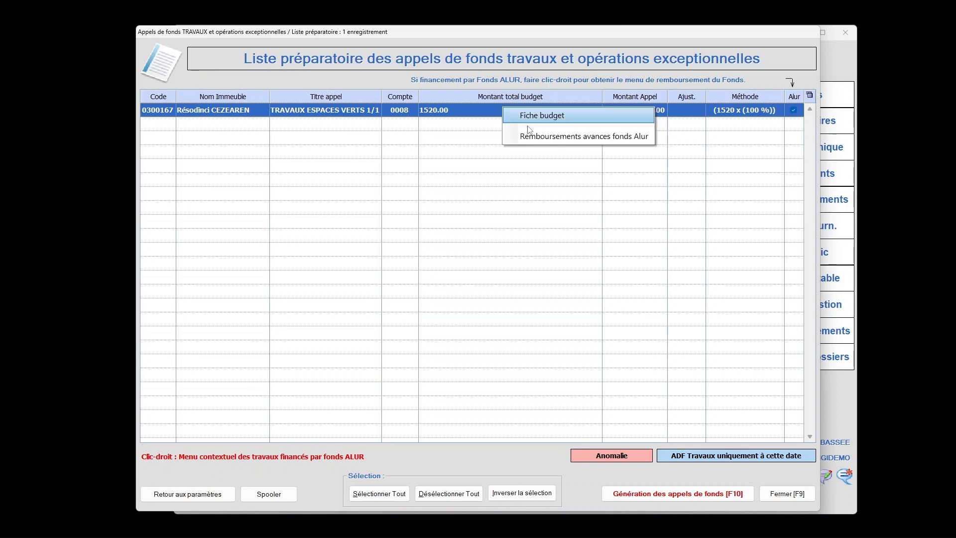
{"action": "left_click", "coordinate": [560, 136]}
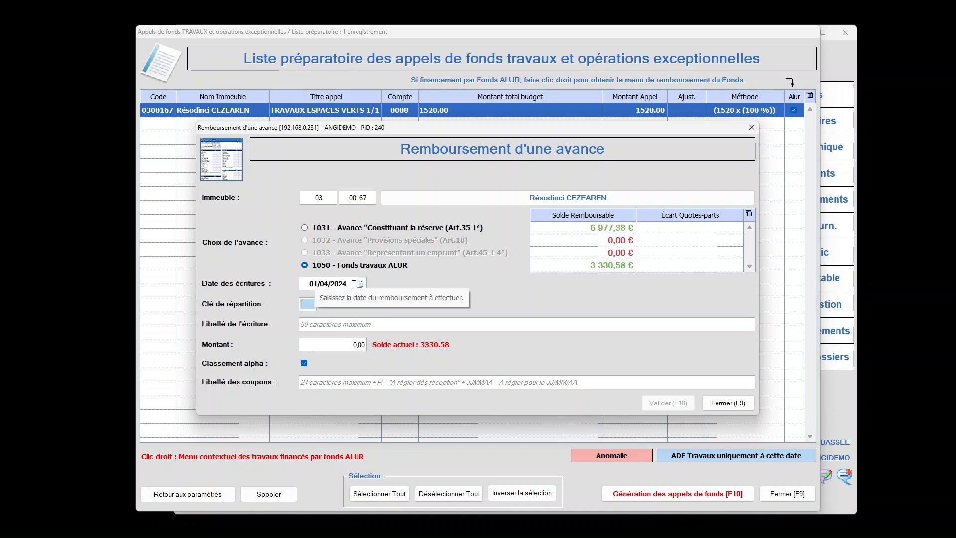
{"action": "type", "text": "01"}
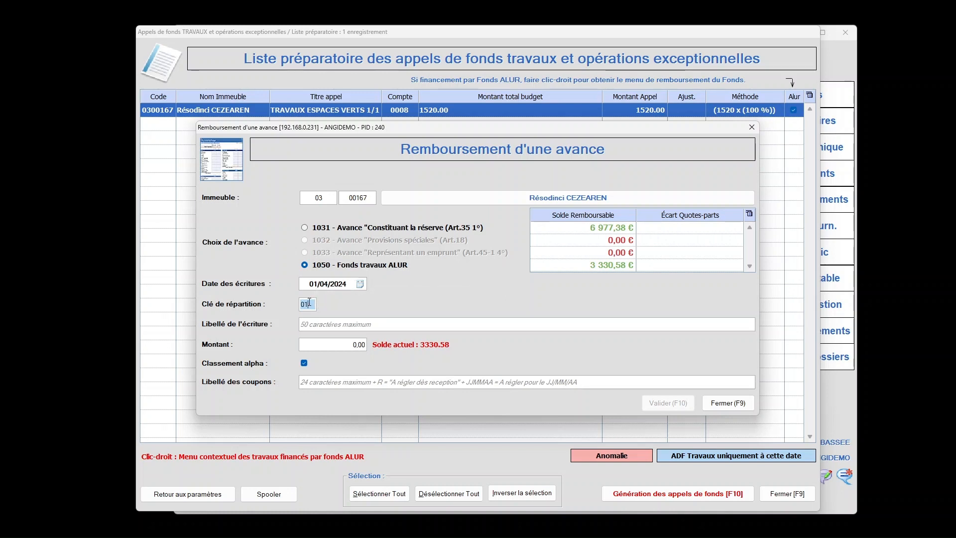
{"action": "key", "text": "Tab"}
{"action": "type", "text": "f"}
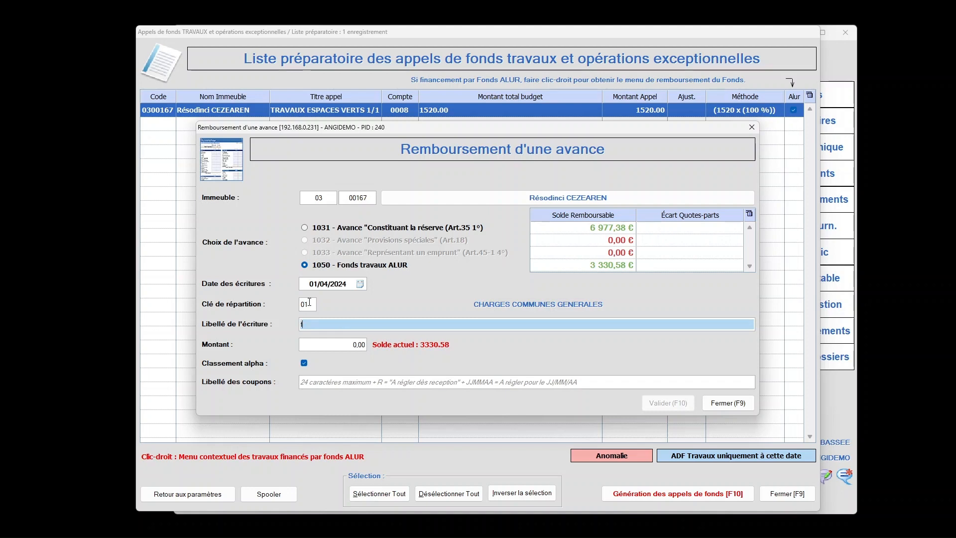
{"action": "type", "text": "inancement trava"}
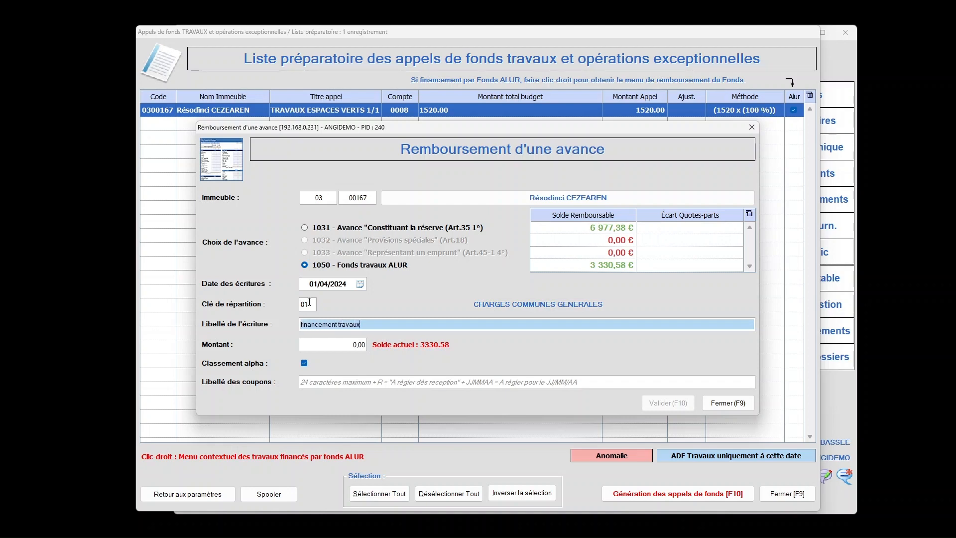
{"action": "type", "text": "ux"}
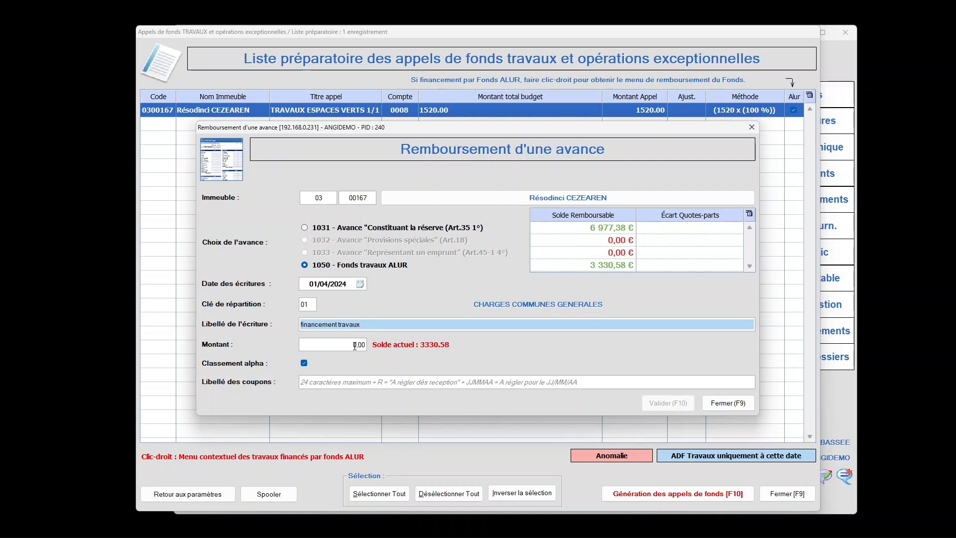
{"action": "left_click", "coordinate": [354, 345]}
{"action": "type", "text": "1 000"}
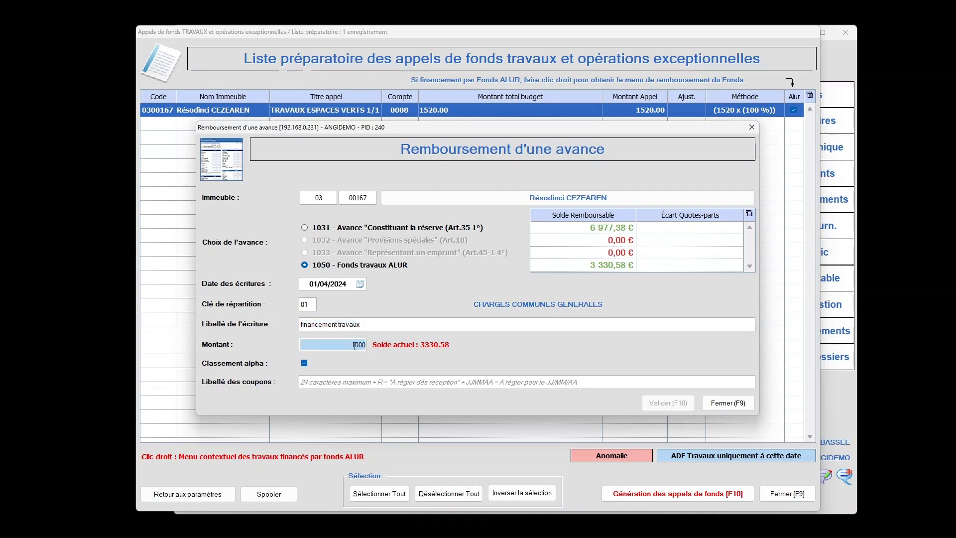
{"action": "key", "text": "Tab"}
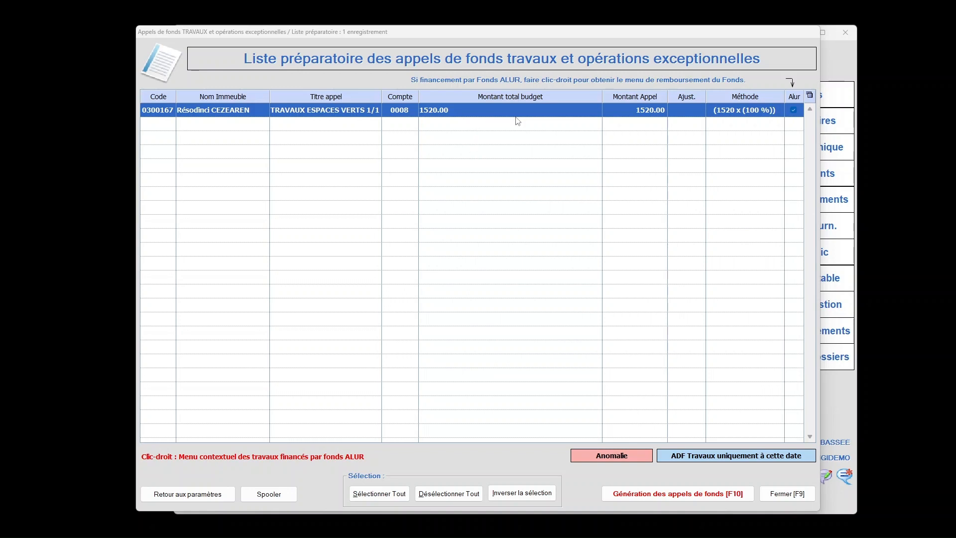
Generate the works fund call for "TRAVAUX ESPACES VERTS" and confirm the generation.
{"action": "left_click", "coordinate": [712, 495]}
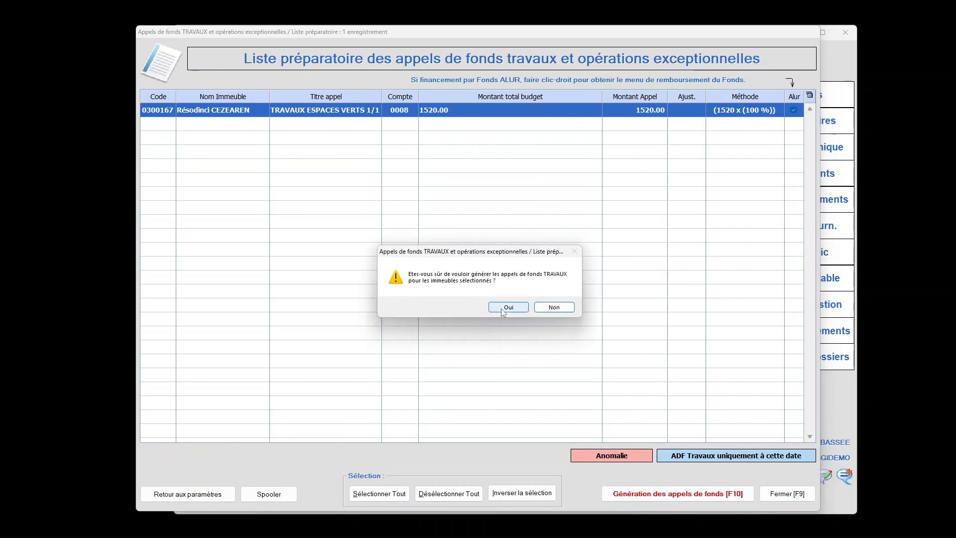
{"action": "key", "text": "Tab"}
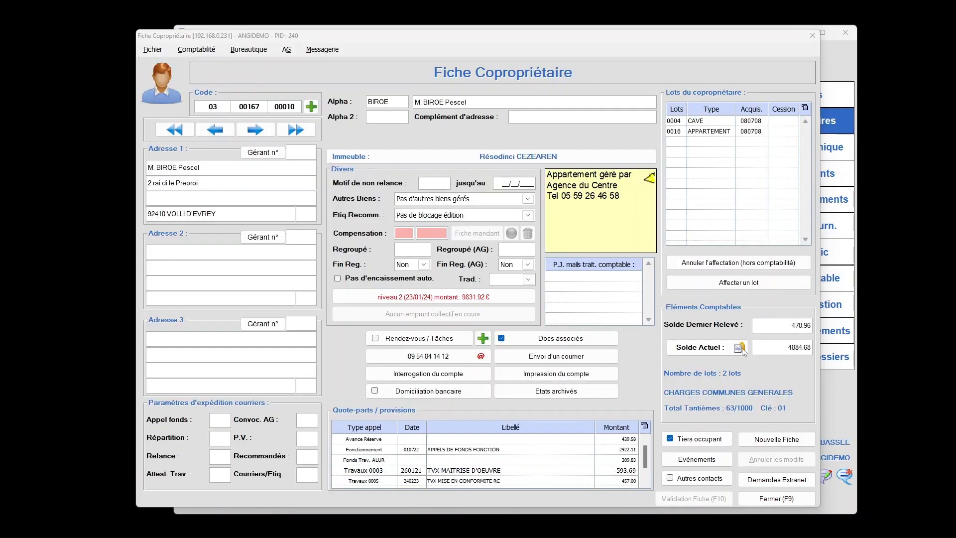
Open the account enquiry of the co-owner's current balance to check the ALUR refund and works call entries.
{"action": "left_click", "coordinate": [718, 349]}
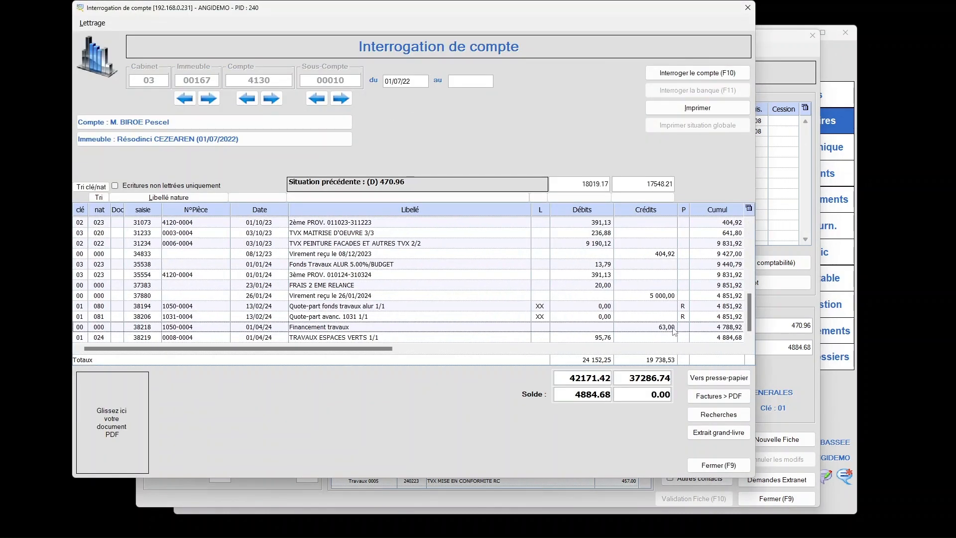
Check the "Financement travaux" credit and the "TRAVAUX ESPACES VERTS" debit in the co-owner's account entries.
{"action": "left_click", "coordinate": [395, 339]}
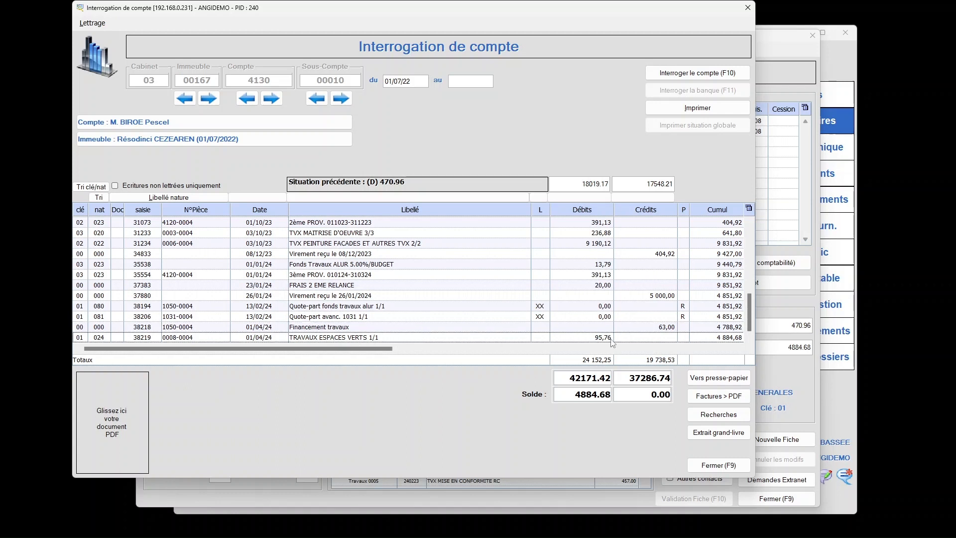
{"action": "left_click", "coordinate": [670, 329]}
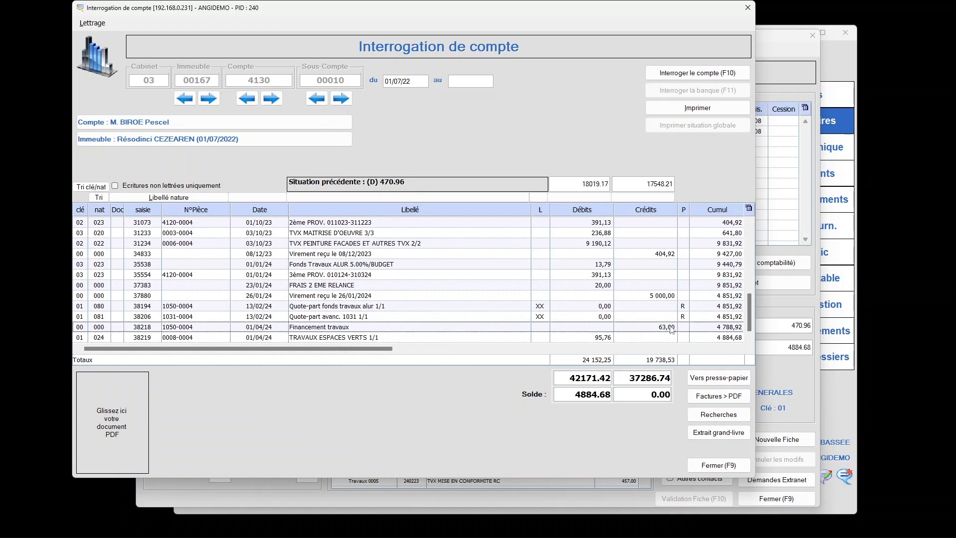
{"action": "left_click", "coordinate": [607, 339]}
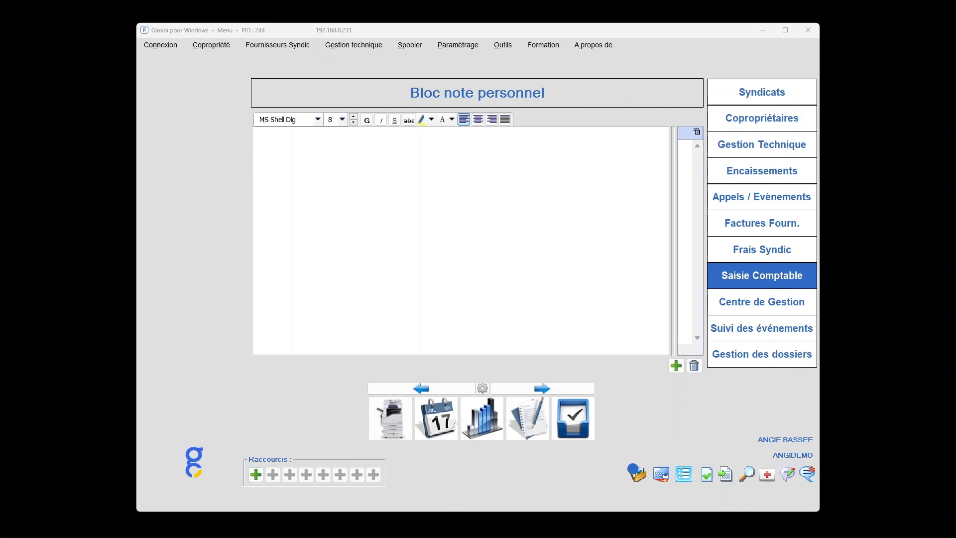
Open the creation form for 1031/1032/1033/1050 advances and load building 03 00167.
{"action": "left_click", "coordinate": [213, 46]}
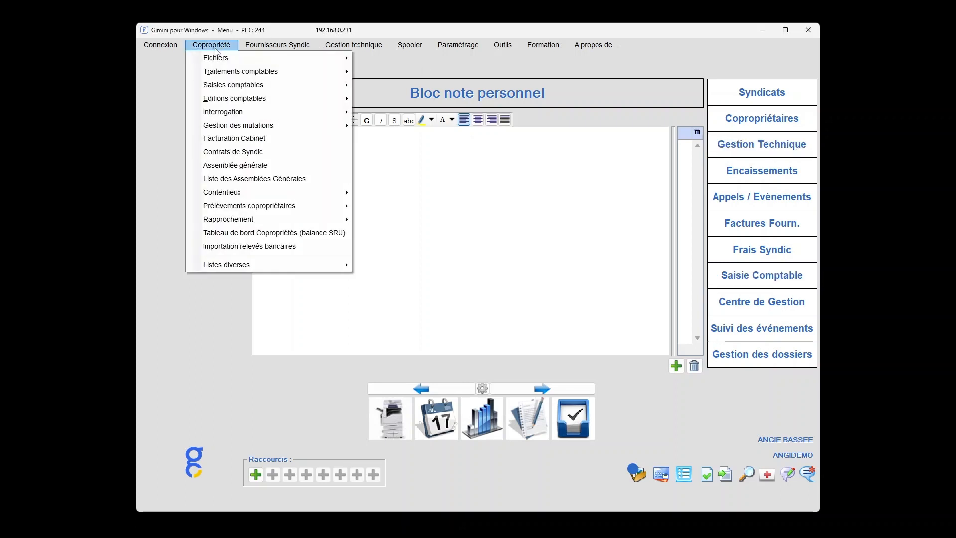
{"action": "mouse_move", "coordinate": [224, 73]}
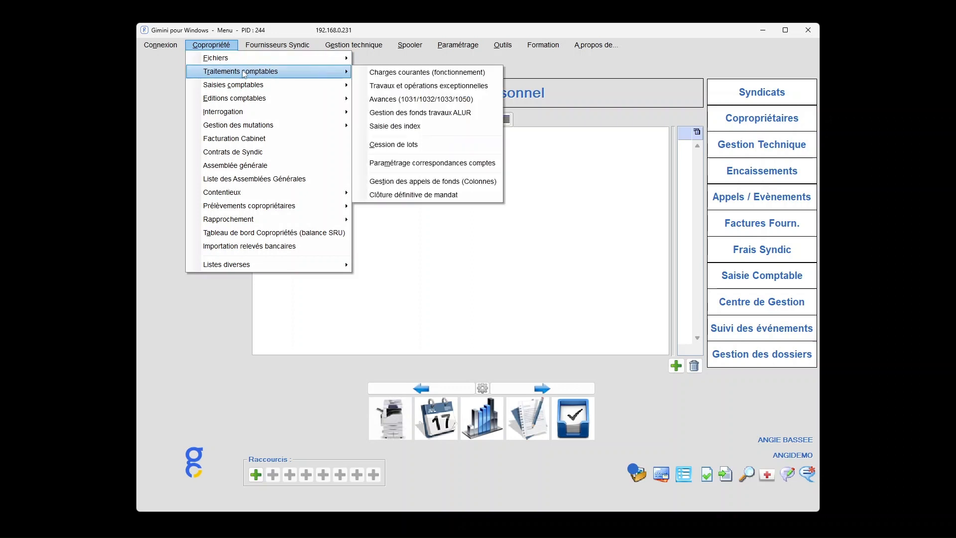
{"action": "left_click", "coordinate": [437, 100]}
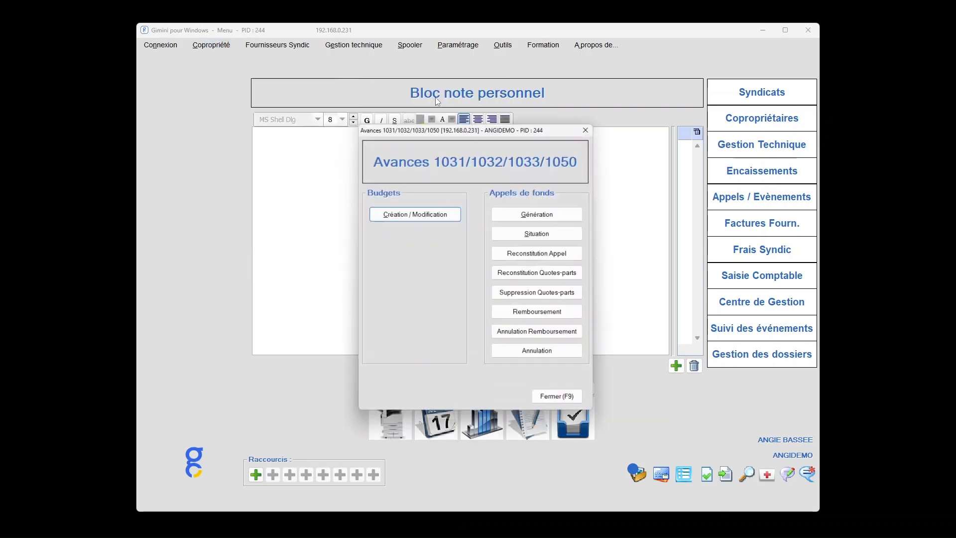
{"action": "left_click", "coordinate": [444, 217]}
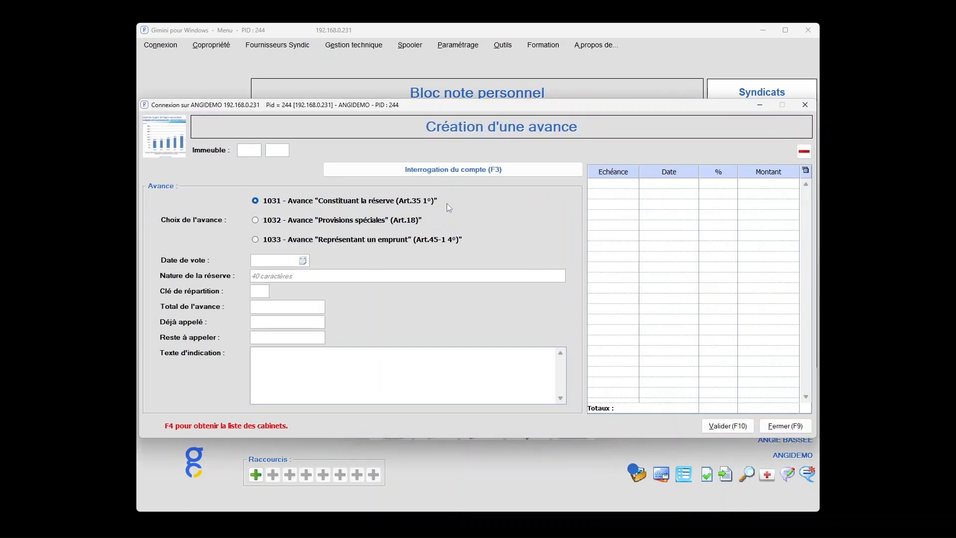
{"action": "left_click", "coordinate": [250, 148]}
{"action": "type", "text": "03"}
{"action": "type", "text": "167"}
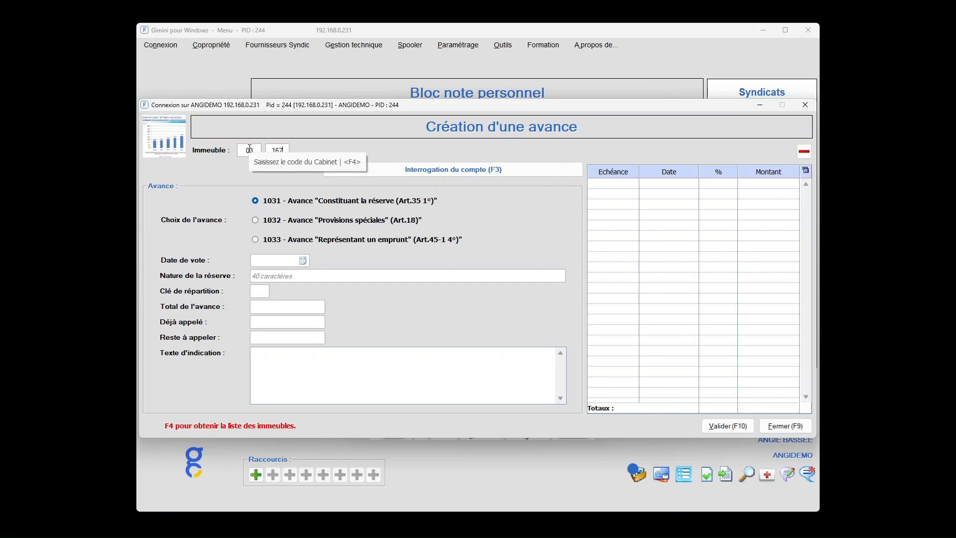
{"action": "key", "text": "Return"}
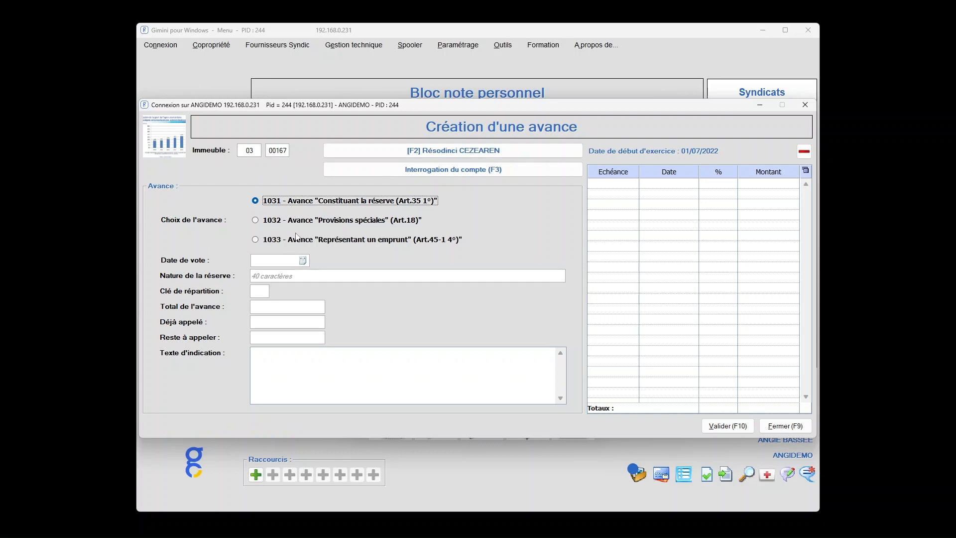
Enter the 1031 advance with vote date 15/01/2024, reserve nature "AVANCE DE TRESORERIE" and distribution key 01 CHARGES COMMUNES GENERALES.
{"action": "left_click", "coordinate": [261, 260]}
{"action": "type", "text": "150124"}
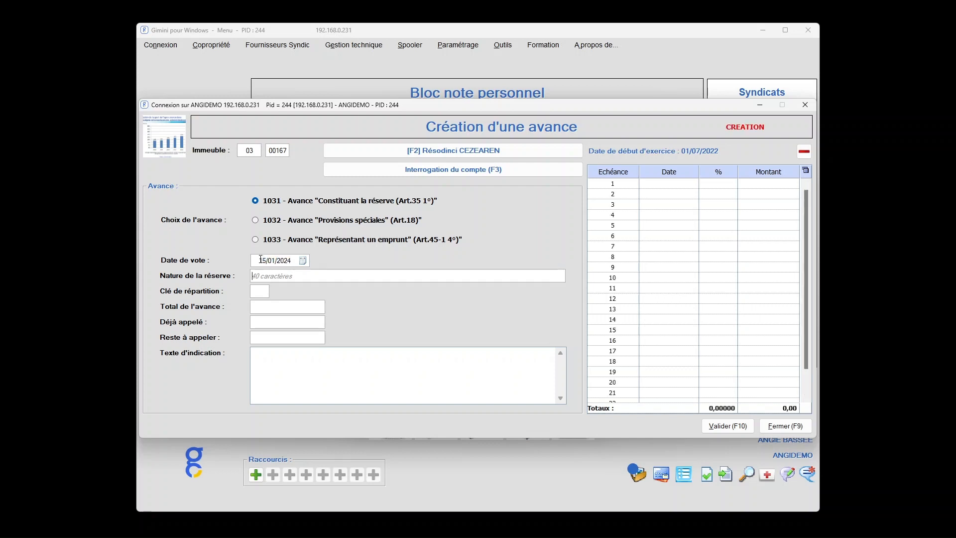
{"action": "type", "text": "AVANCE DE TRESORERIE"}
{"action": "left_click", "coordinate": [265, 292]}
{"action": "double_click", "coordinate": [264, 292]}
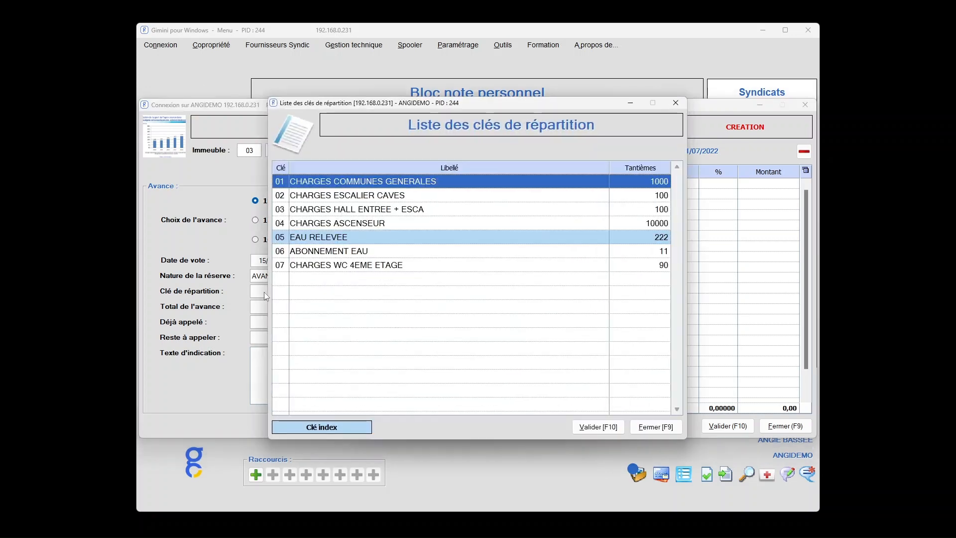
{"action": "double_click", "coordinate": [403, 183]}
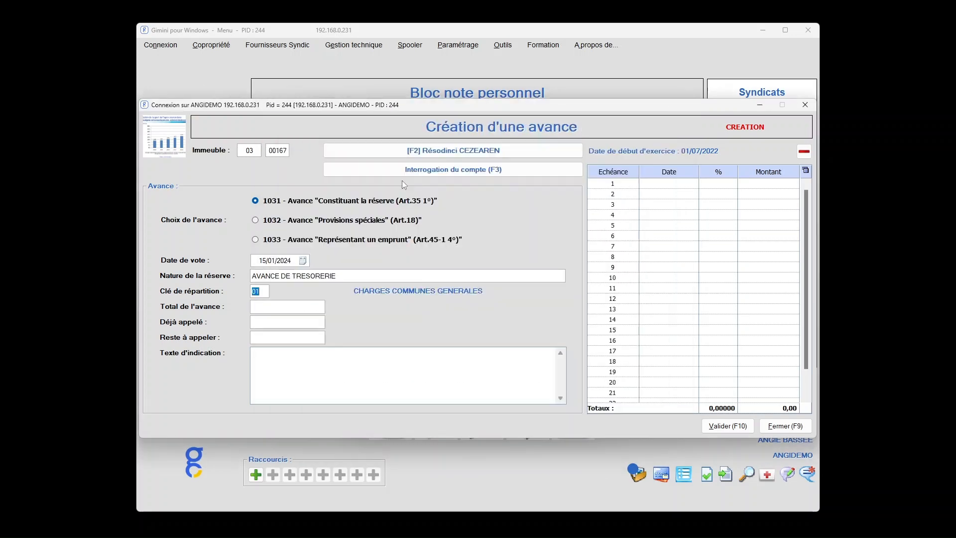
Set the advance total to 2000 and enter a first instalment dated 01/04/2024 at 50%.
{"action": "left_click", "coordinate": [292, 307]}
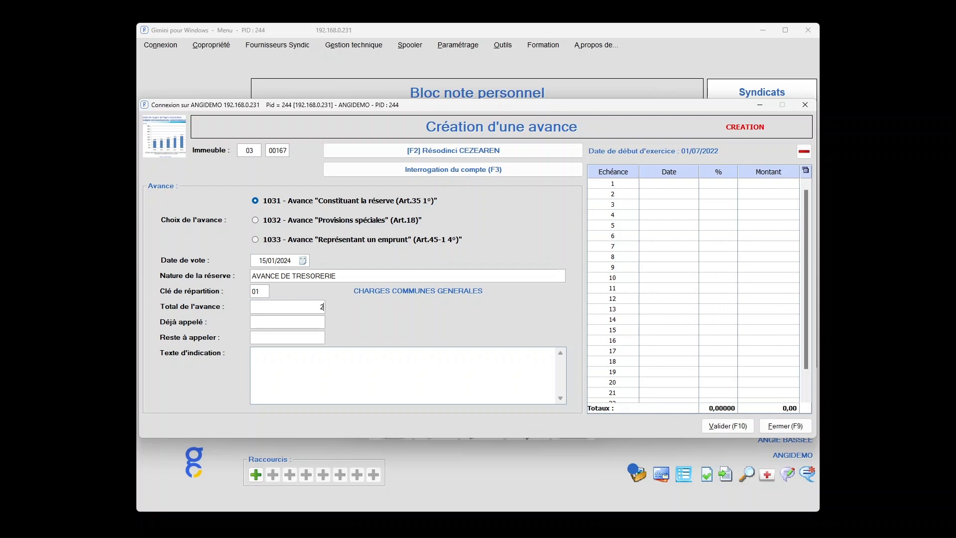
{"action": "type", "text": "000"}
{"action": "key", "text": "Tab"}
{"action": "left_click", "coordinate": [664, 184]}
{"action": "type", "text": "010424"}
{"action": "type", "text": "24"}
{"action": "key", "text": "Return"}
{"action": "type", "text": "500"}
{"action": "key", "text": "BackSpace"}
{"action": "key", "text": "Return"}
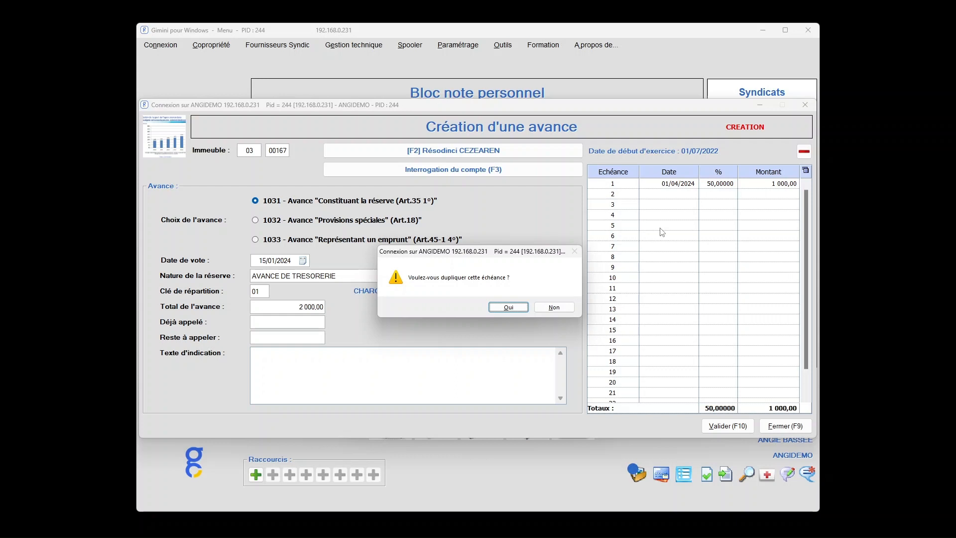
Duplicate the instalment at a three-month interval for 01/07/2024 and validate the advance.
{"action": "key", "text": "Return"}
{"action": "type", "text": "3"}
{"action": "key", "text": "Return"}
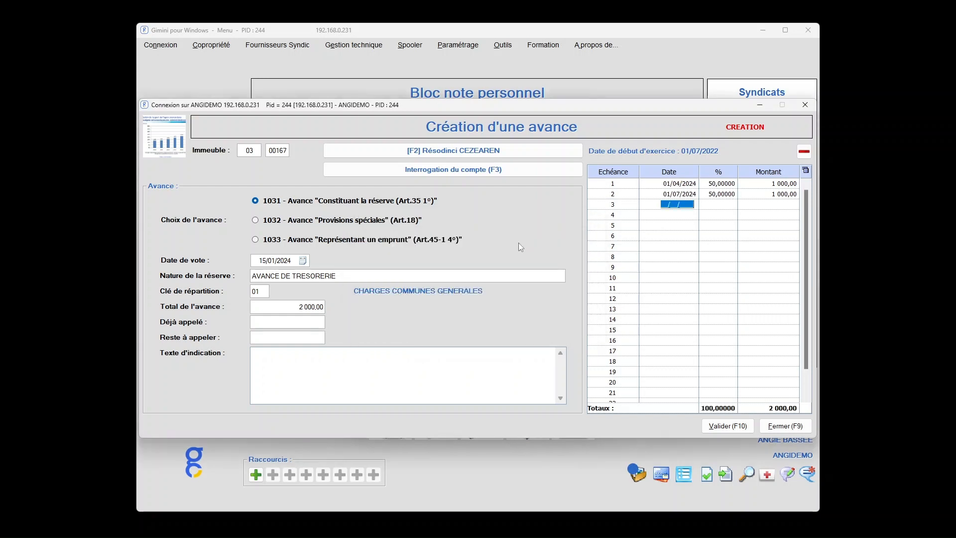
{"action": "left_click", "coordinate": [740, 427]}
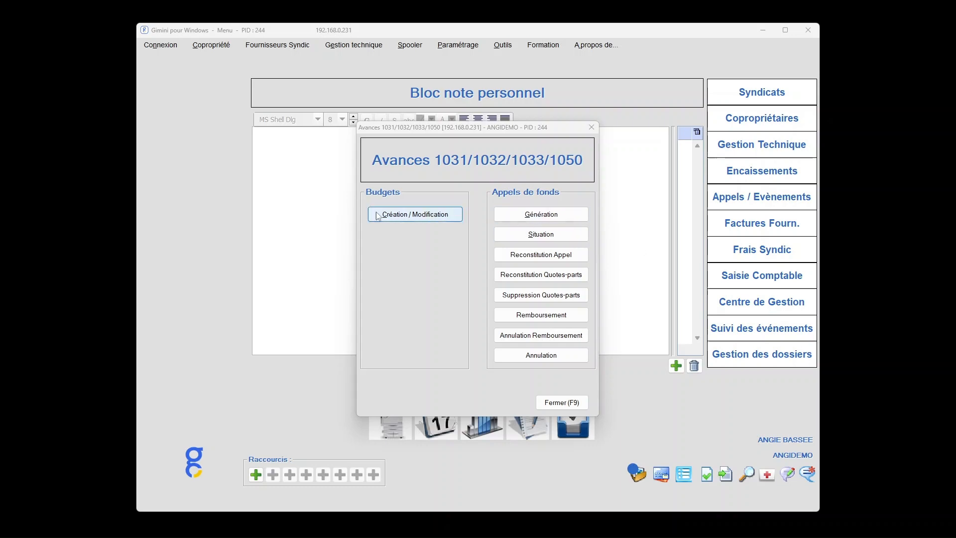
Reopen the "AVANCE DE TRESORERIE" advance of building 03 00167 for modification from the list of advances.
{"action": "left_click", "coordinate": [439, 219]}
{"action": "type", "text": "0"}
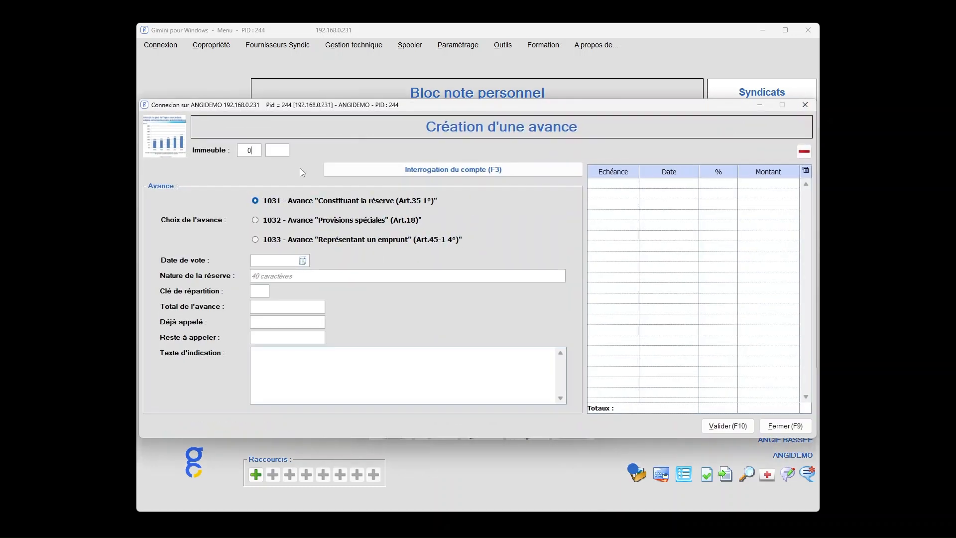
{"action": "type", "text": "3167"}
{"action": "key", "text": "Return"}
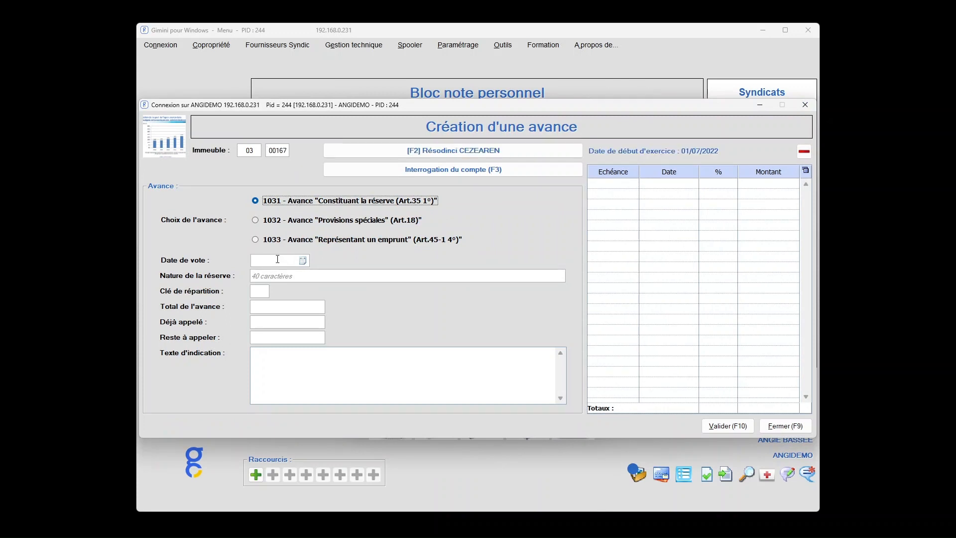
{"action": "left_click", "coordinate": [271, 261]}
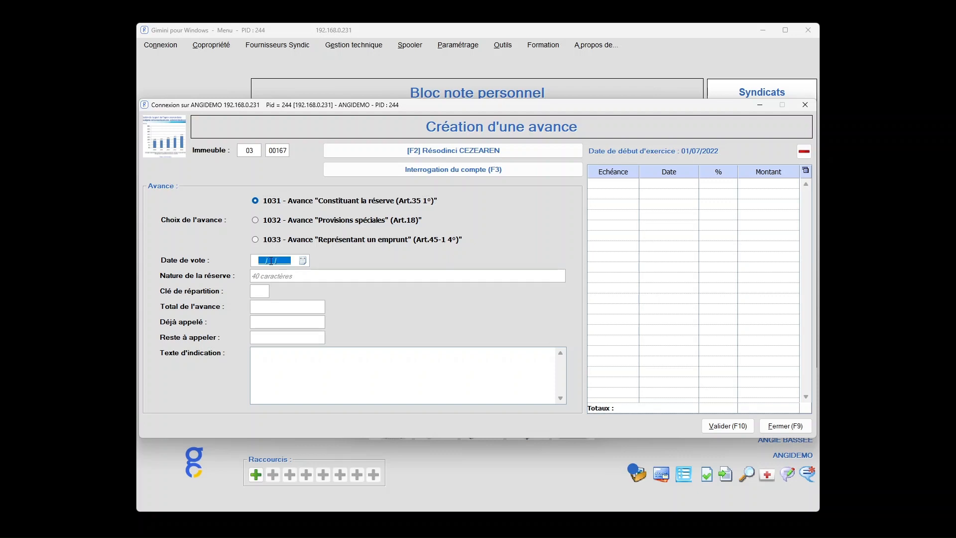
{"action": "key", "text": "F2"}
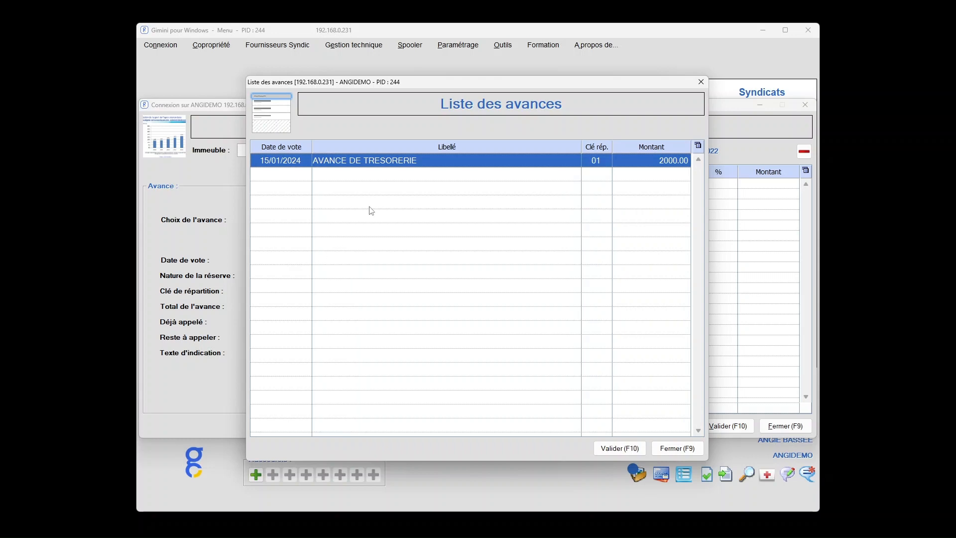
{"action": "double_click", "coordinate": [417, 163]}
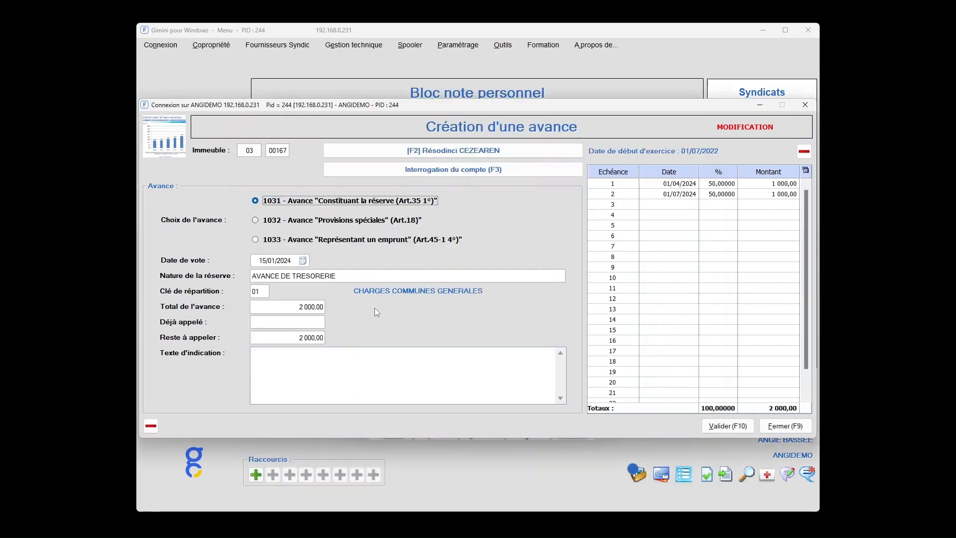
Set the advance total to 3000, accept the automatic recalculation of the instalments, and validate the modification.
{"action": "left_click", "coordinate": [305, 306]}
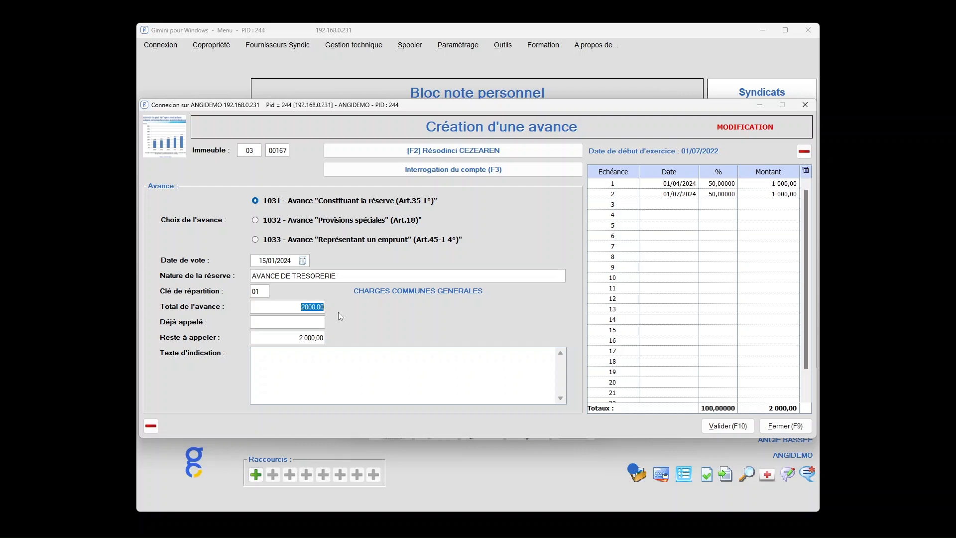
{"action": "type", "text": "30"}
{"action": "key", "text": "Tab"}
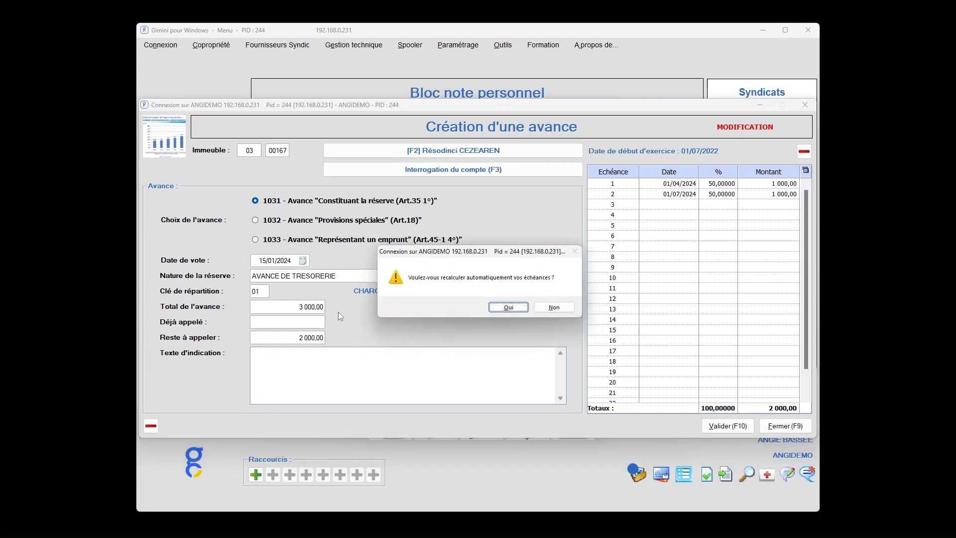
{"action": "left_click", "coordinate": [508, 307]}
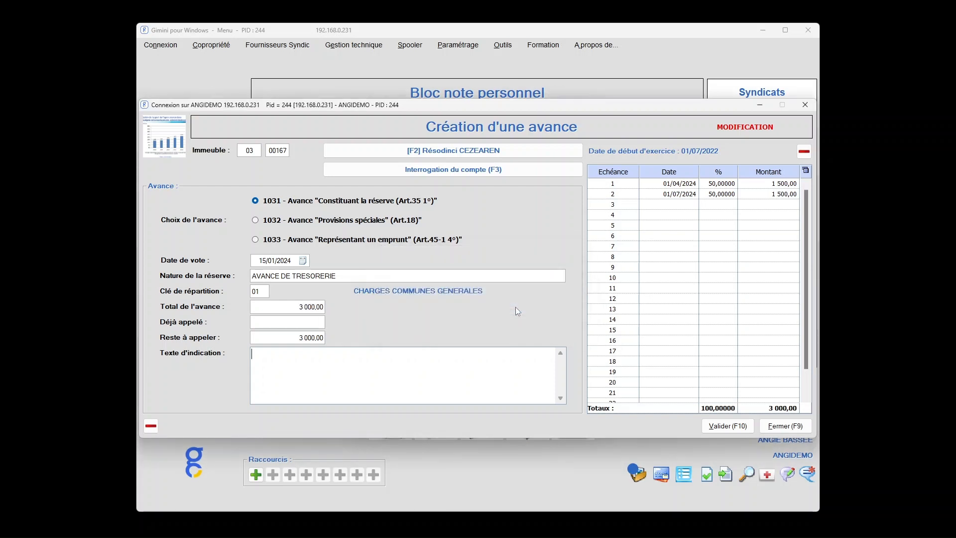
{"action": "left_click", "coordinate": [730, 428]}
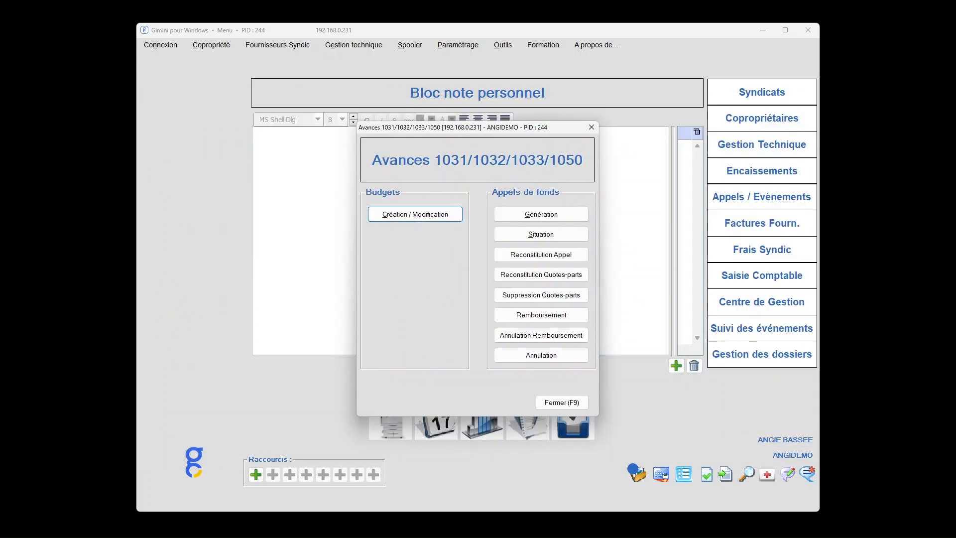